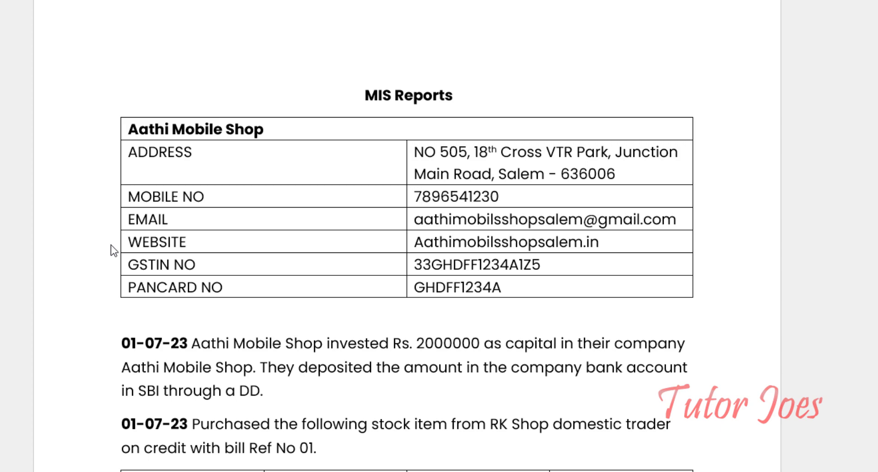
- Scroll through the reference document's dated transactions, including the 01-10-23 KMB Shop purchase
scroll(168, 230, down, 3)
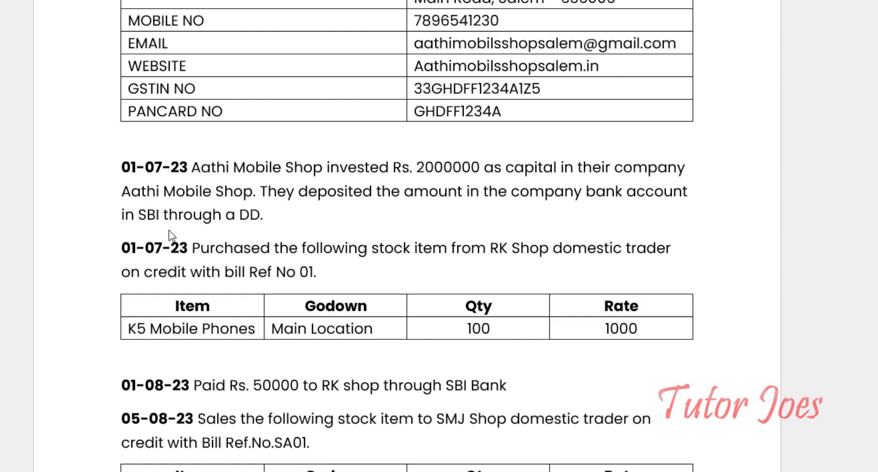
scroll(169, 230, down, 1)
scroll(168, 230, down, 10)
scroll(169, 230, down, 1)
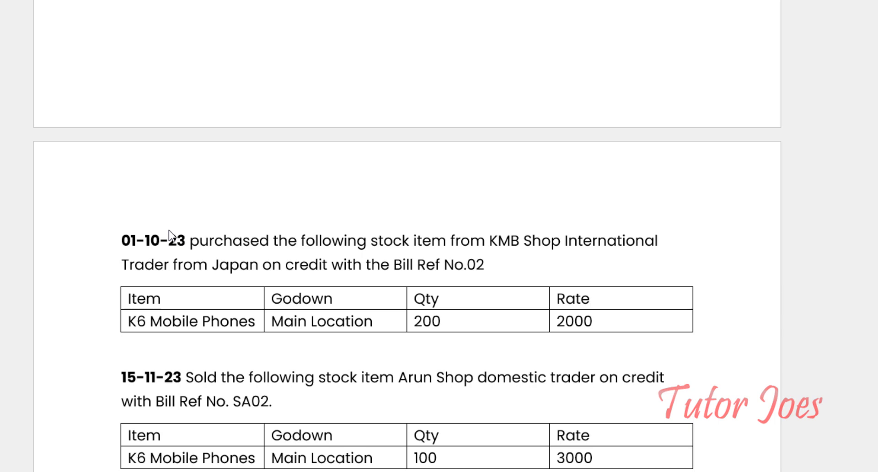
scroll(168, 230, up, 5)
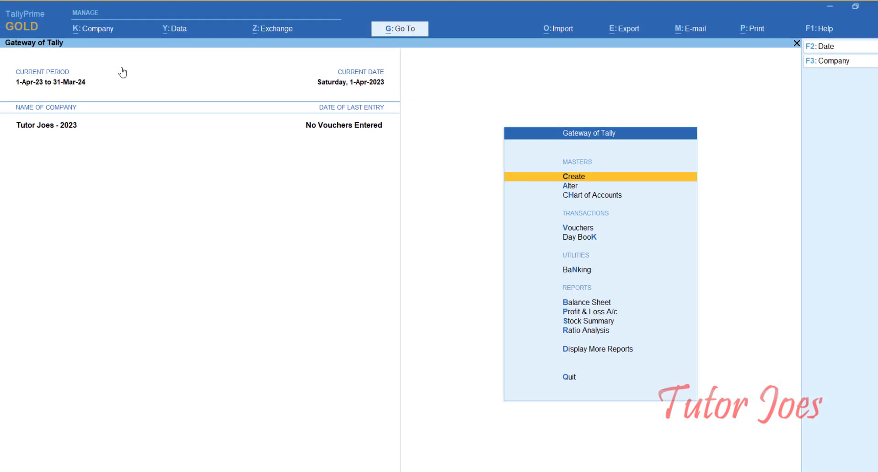
- Start a new company named Aathi Mobile Shop, checking the reference image of company details
key(alt+k)
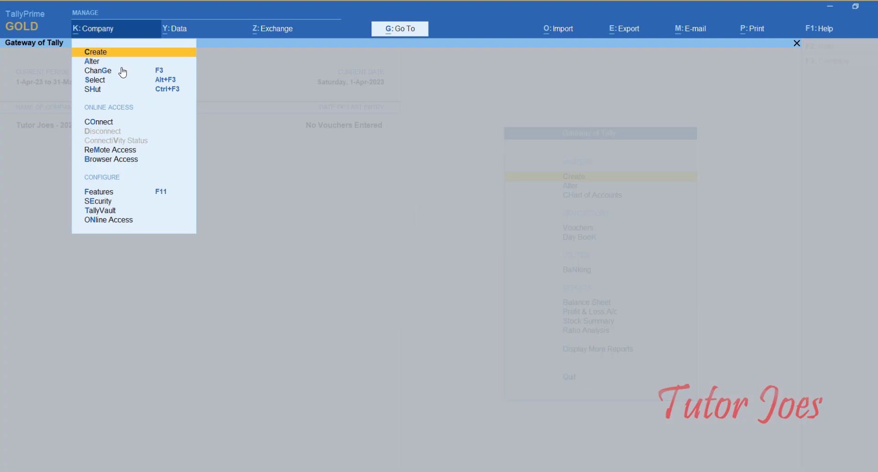
key(Return)
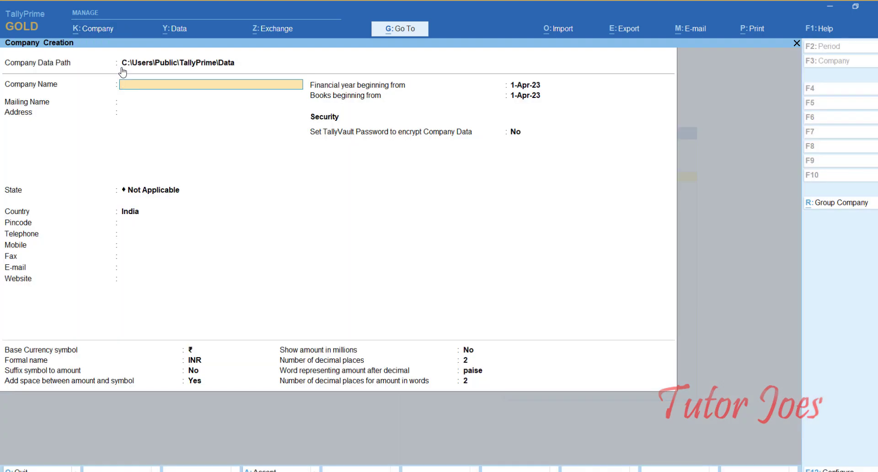
click(391, 467)
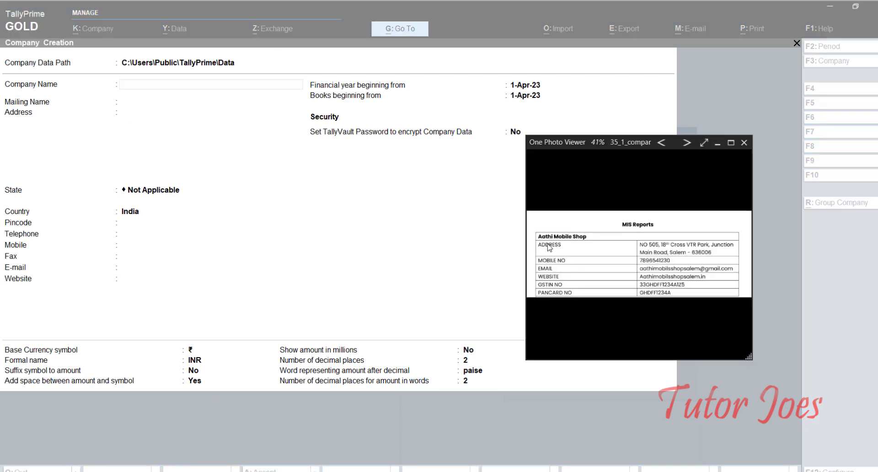
click(212, 61)
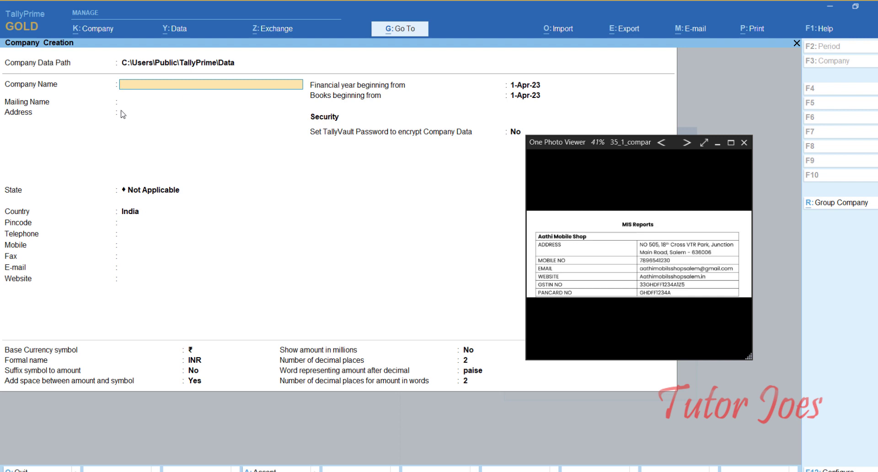
text(Aahi)
key(BackSpace)
text(thi Mobile Shop)
key(Return)
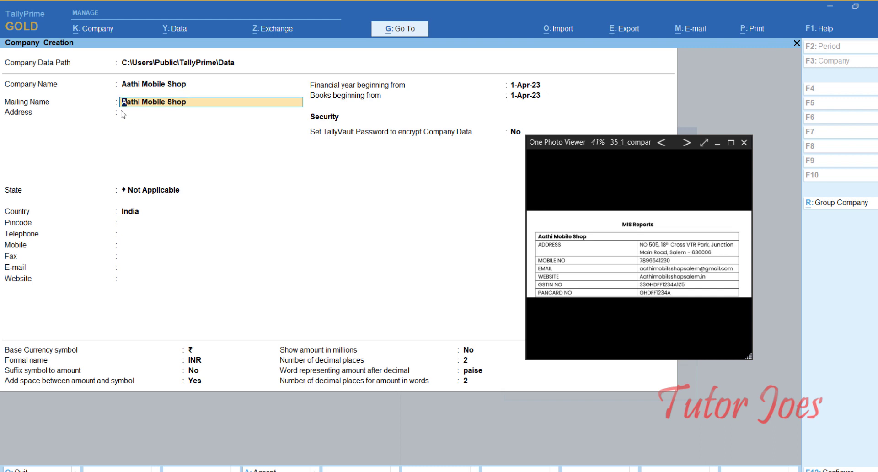
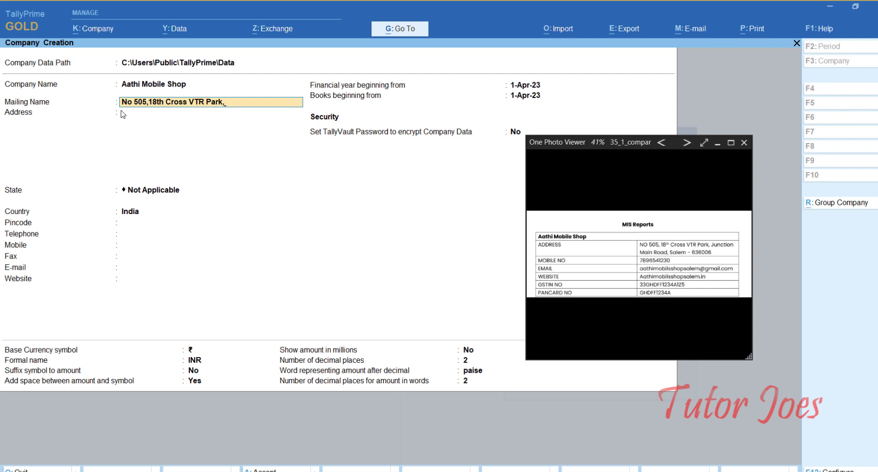
- Enter the shop's street address across the mailing name and address lines
key(Return)
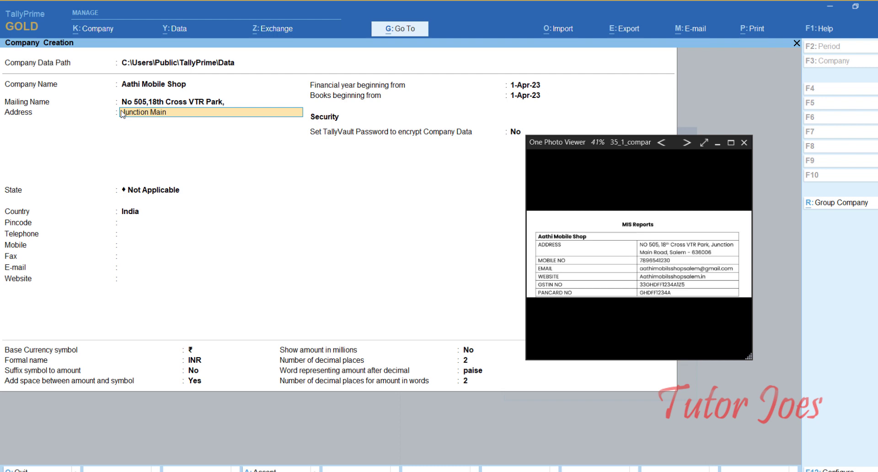
key(Return)
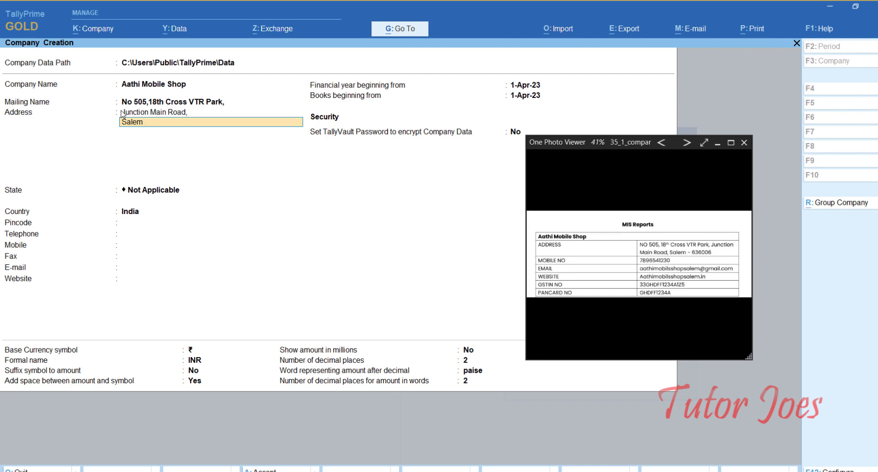
key(Return)
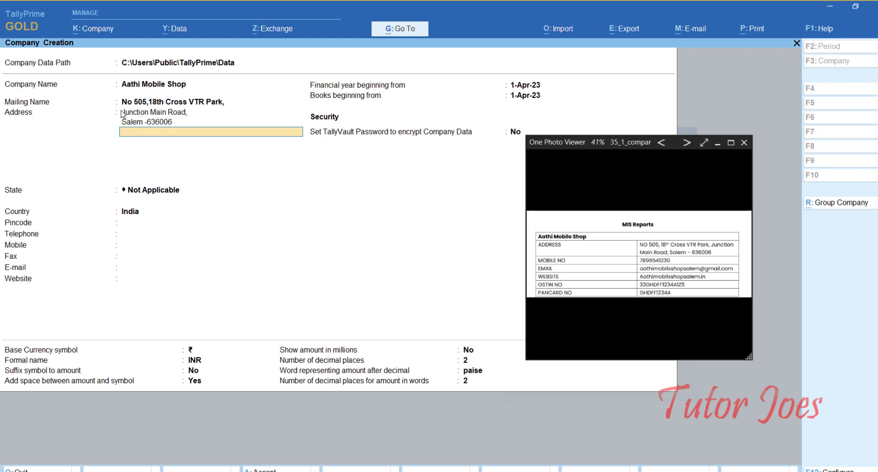
key(Return)
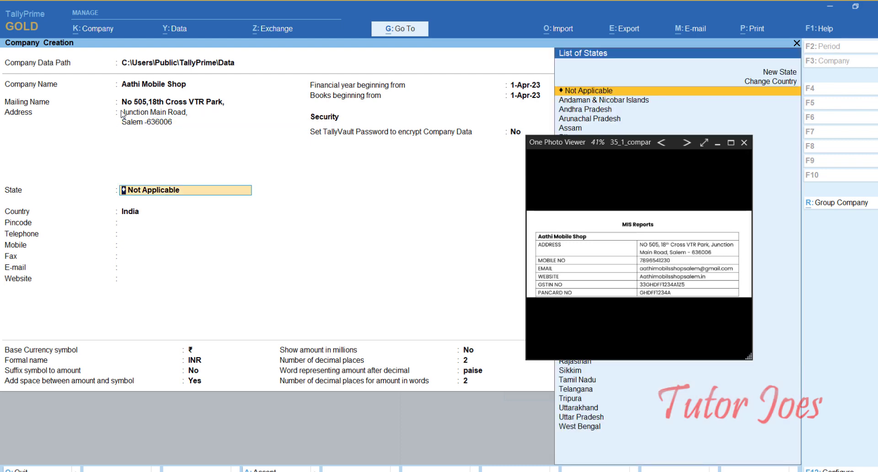
- Set State to Tamil Nadu and remove the pincode from the last address line
text(Tam)
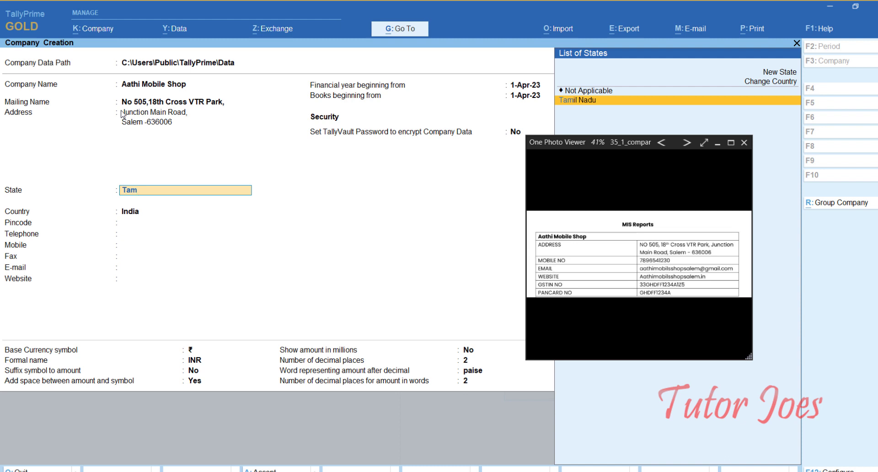
key(Return)
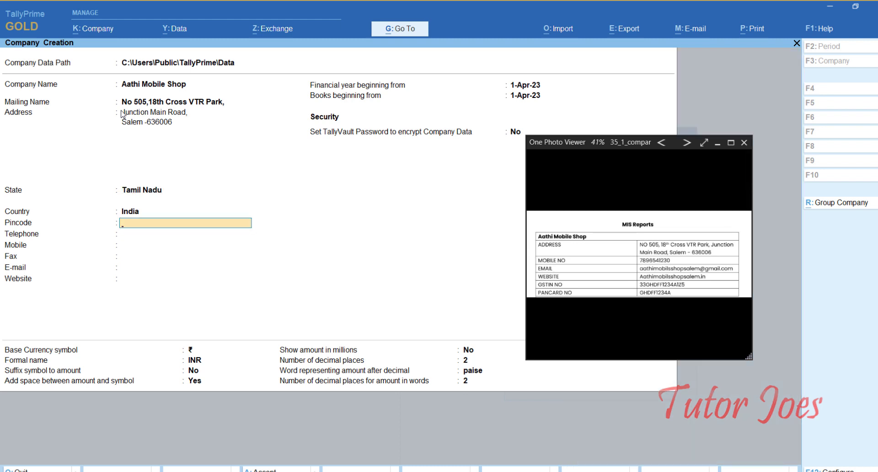
click(178, 123)
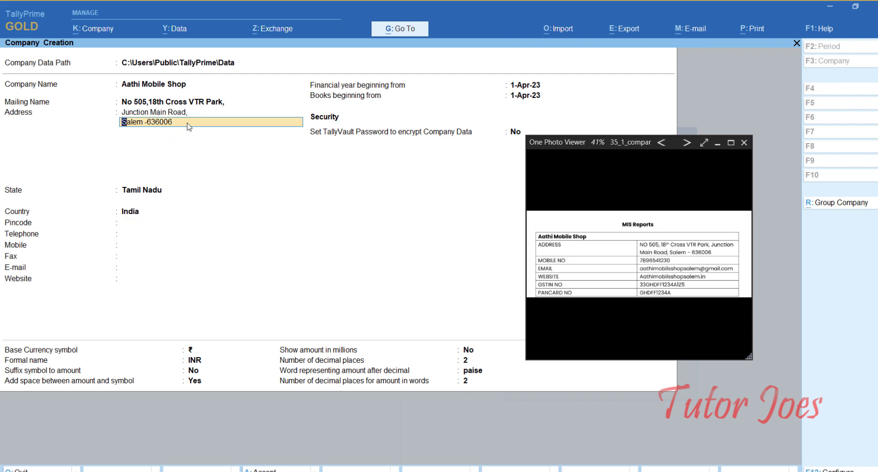
key(End)
key(BackSpace)
key(BackSpace)
key(BackSpace)
key(BackSpace)
key(BackSpace)
key(BackSpace)
key(Return)
key(Return)
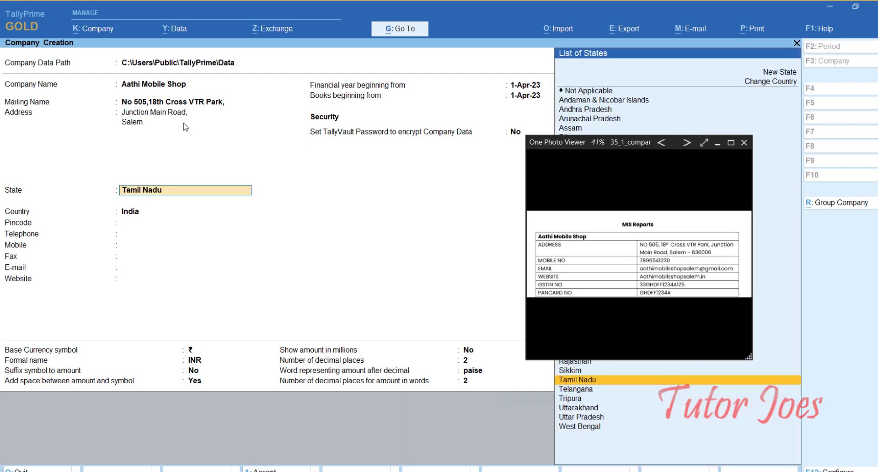
key(Return)
- Fill in the shop's pincode, mobile number, e-mail and website, then minimize the reference image
text(636006)
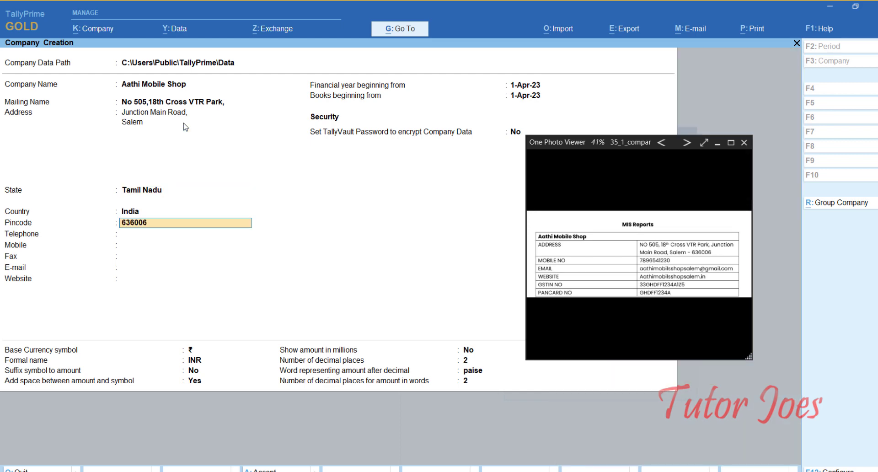
key(Return)
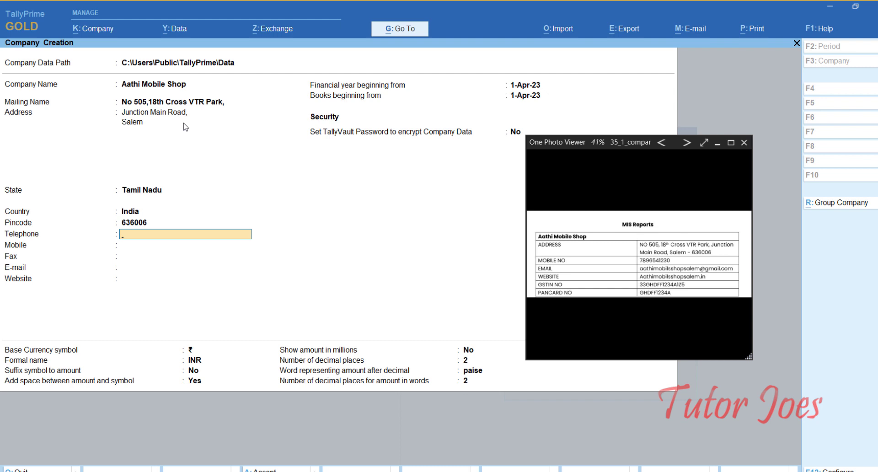
key(Return)
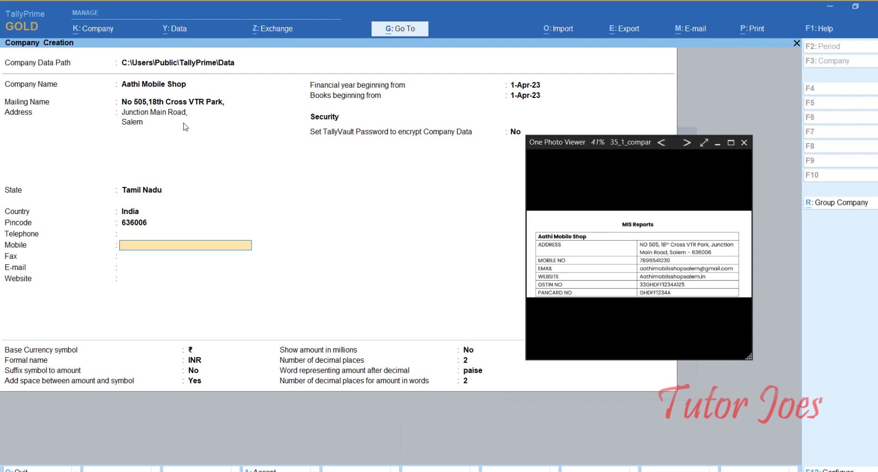
key(Return)
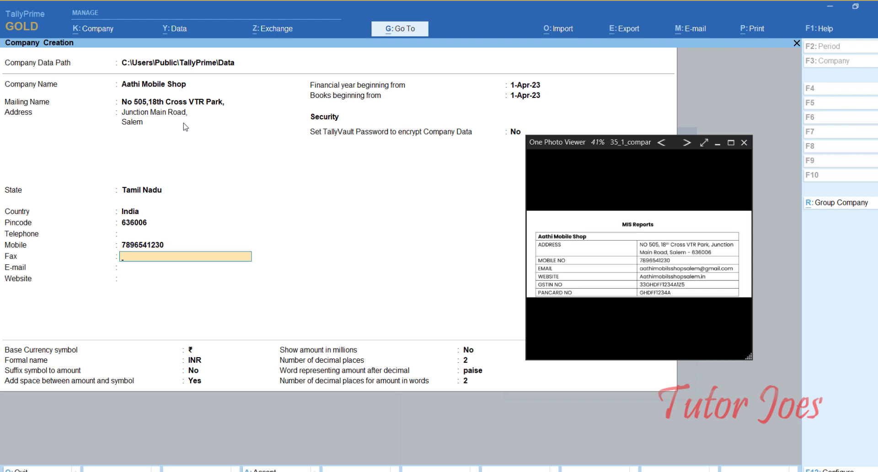
key(Return)
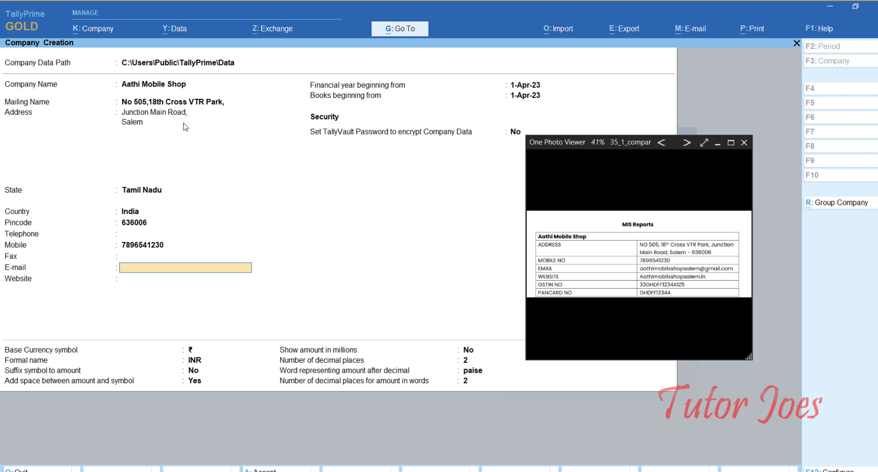
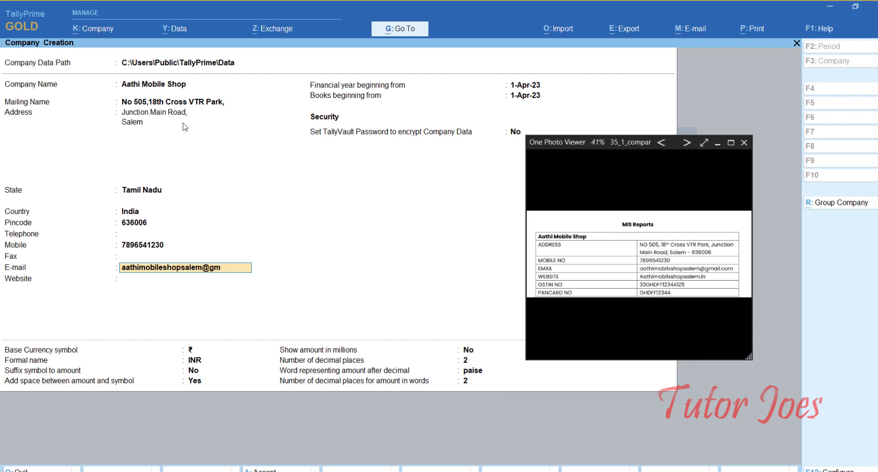
key(Return)
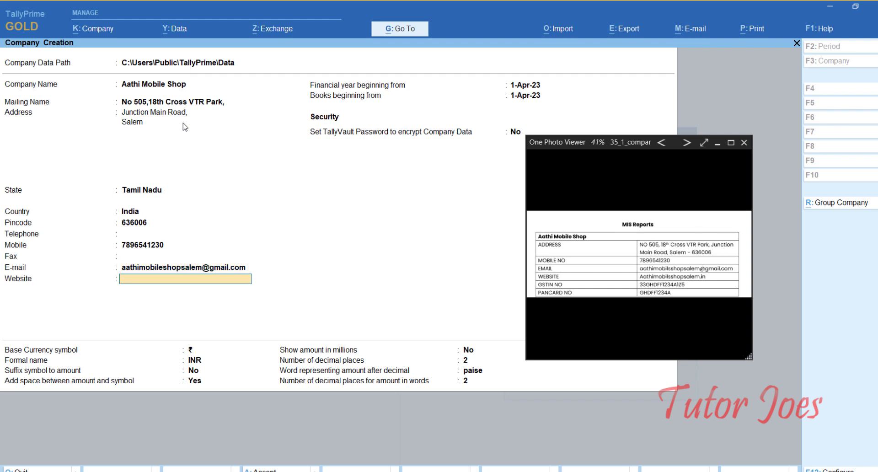
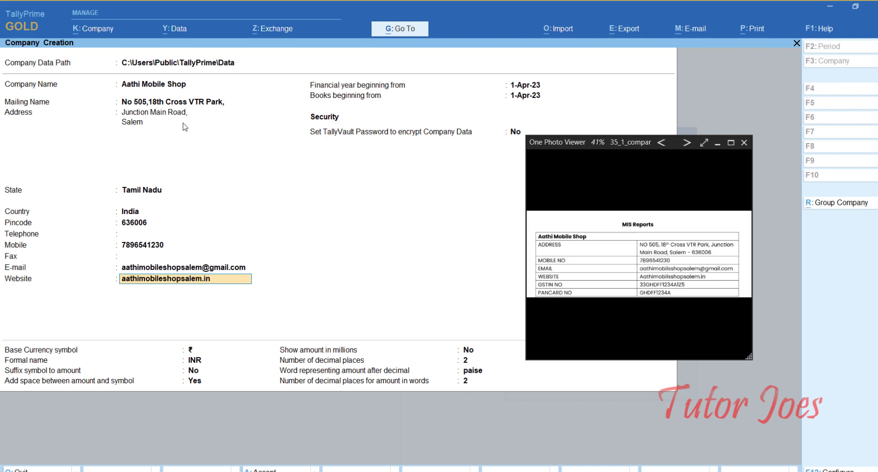
key(Return)
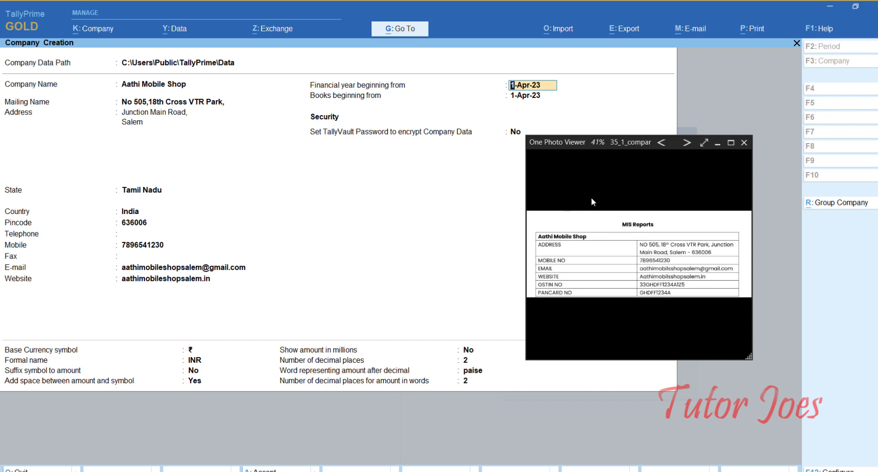
click(717, 143)
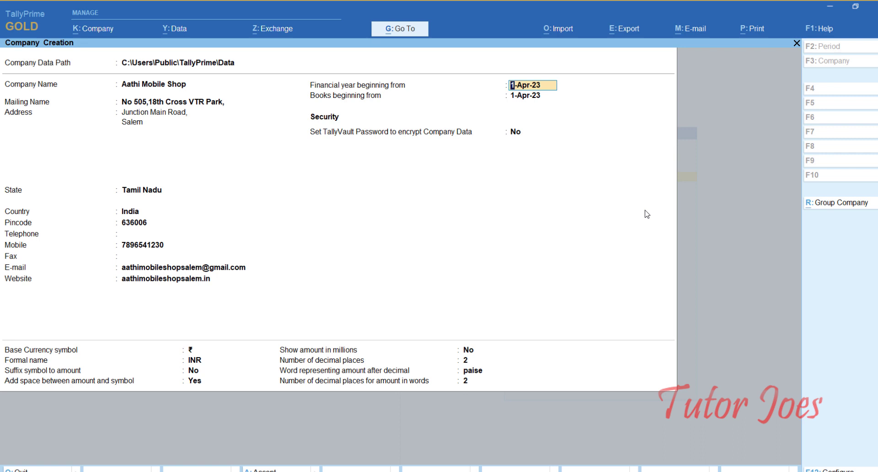
- Accept the default financial year and currency settings to create the company
key(Return)
key(Return)
key(Return)
key(Return)
key(Return)
key(Return)
key(Return)
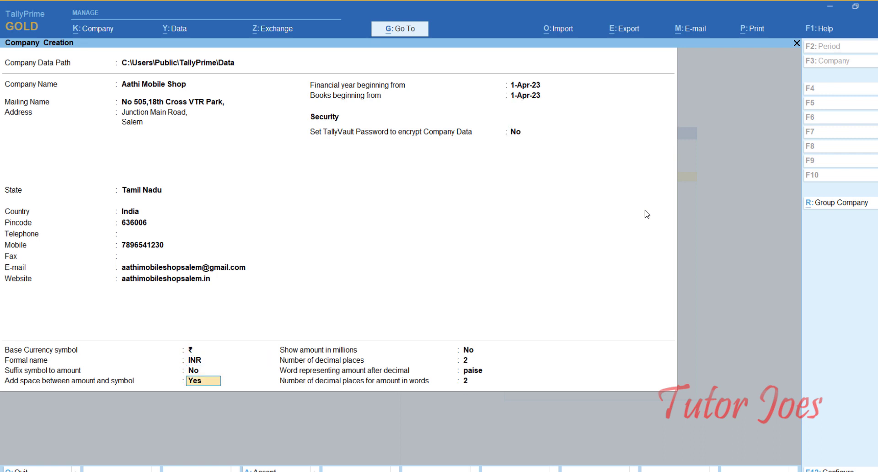
key(Return)
key(Return)
key(Return)
key(Return)
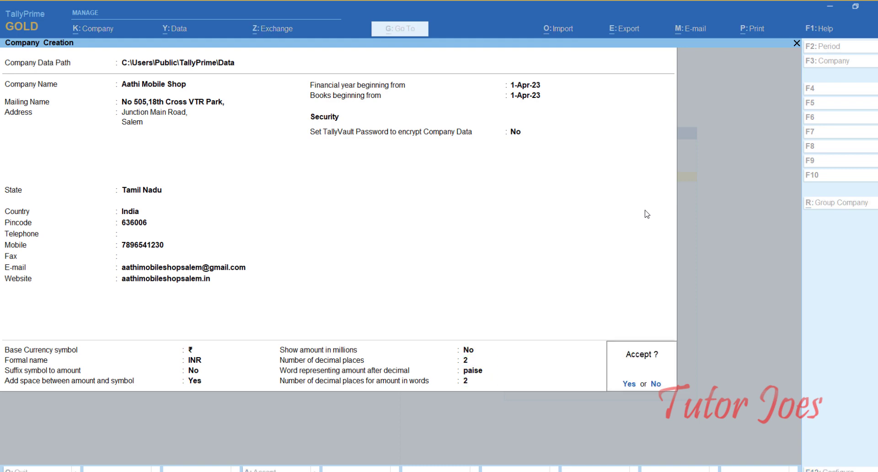
key(Return)
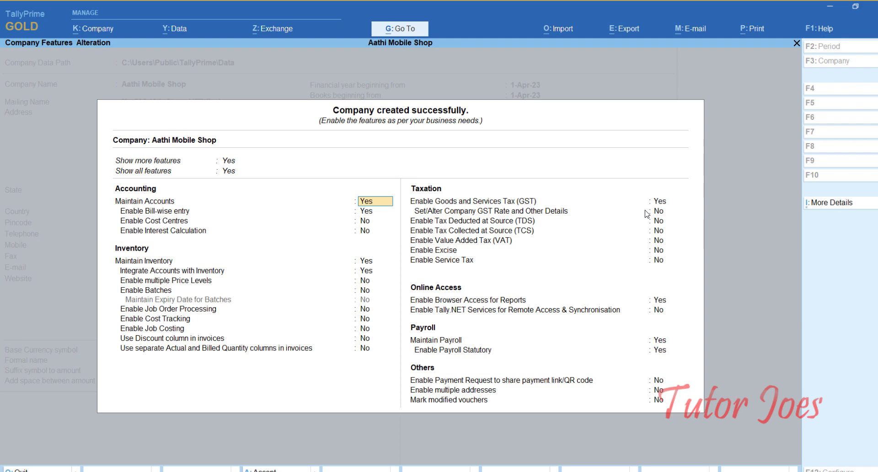
- Set Enable GST and Maintain Payroll to No and accept the company features
key(Return)
key(Return)
key(Return)
key(Return)
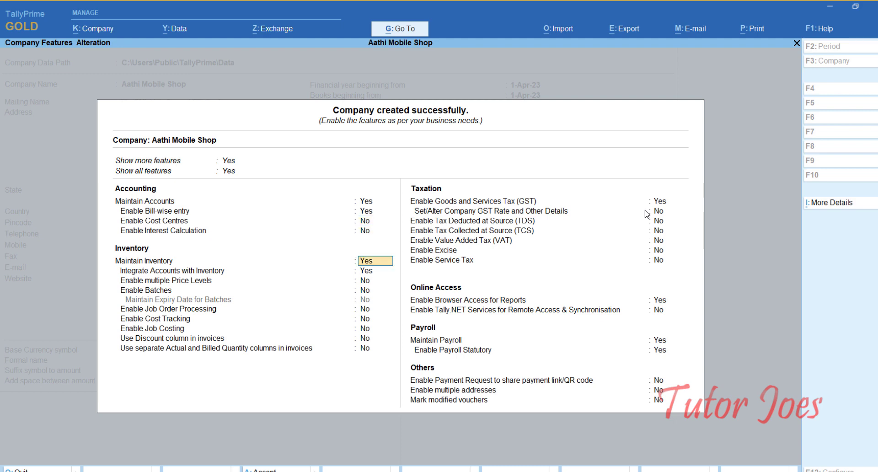
key(Down)
key(Down)
key(Down)
key(Down)
key(Down)
key(Down)
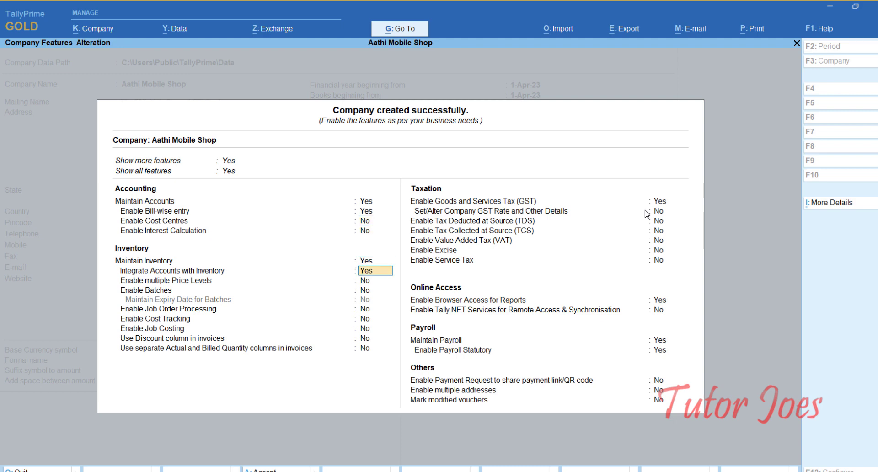
key(Down)
key(Down)
key(Down)
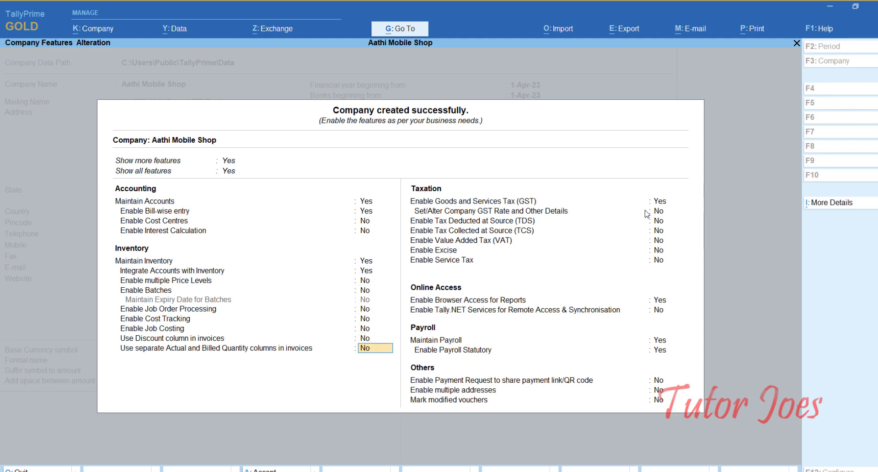
text(n)
key(Down)
key(Down)
key(Down)
key(Down)
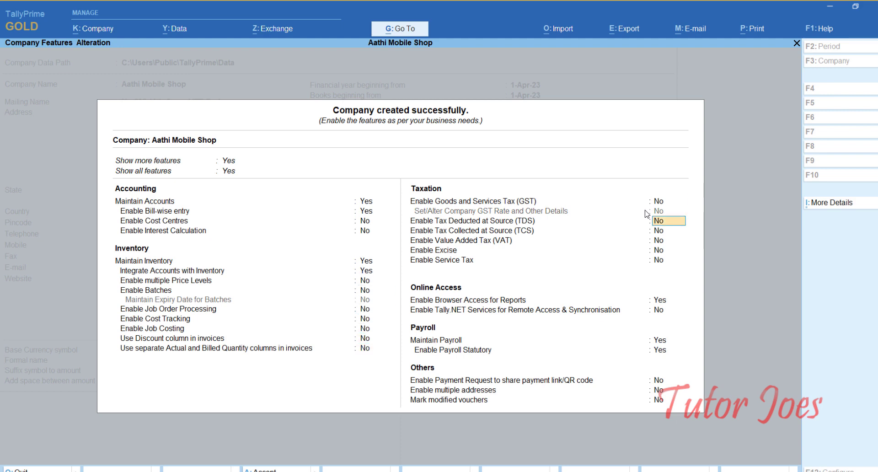
key(Down)
key(Down)
key(Down)
key(Down)
text(n)
key(Return)
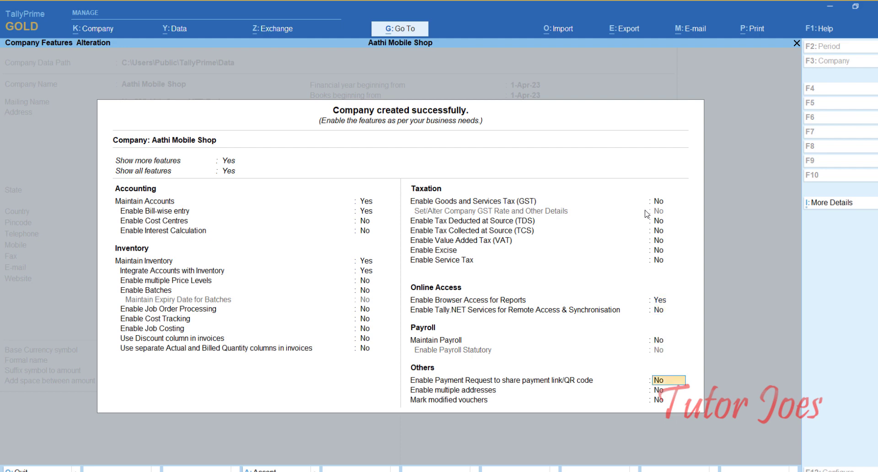
key(Return)
key(Return)
key(Return)
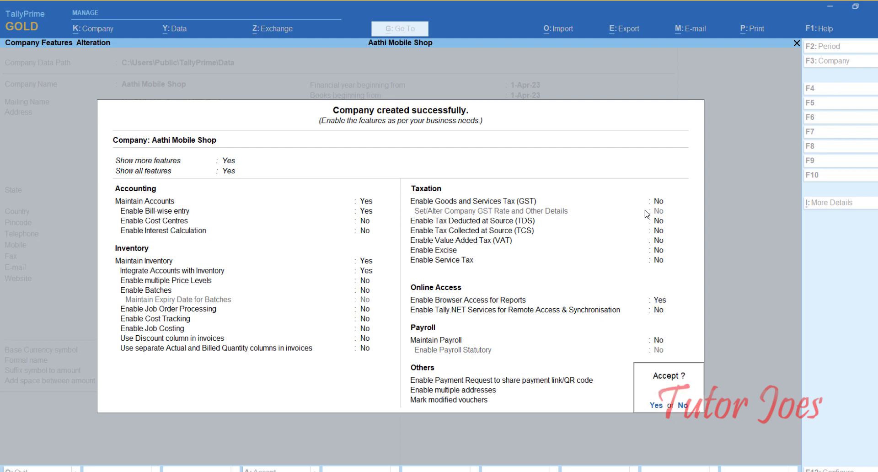
key(Return)
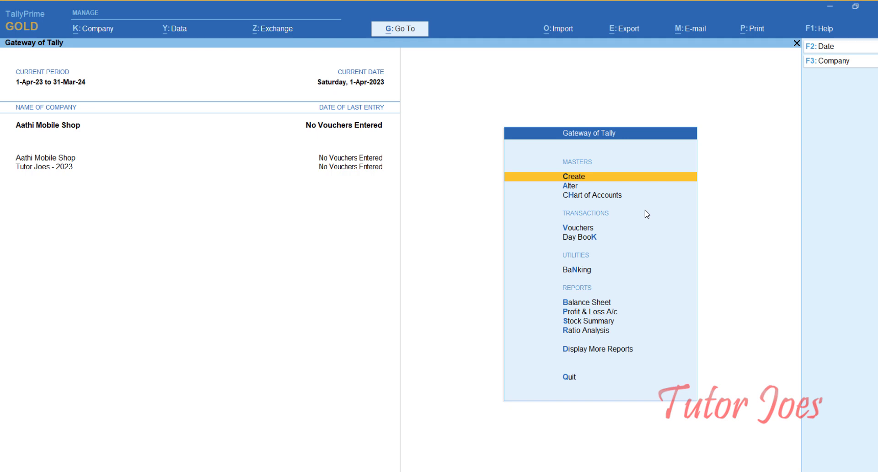
- Open Ledger Creation with the trial balance reference image alongside
key(Return)
key(Down)
key(Return)
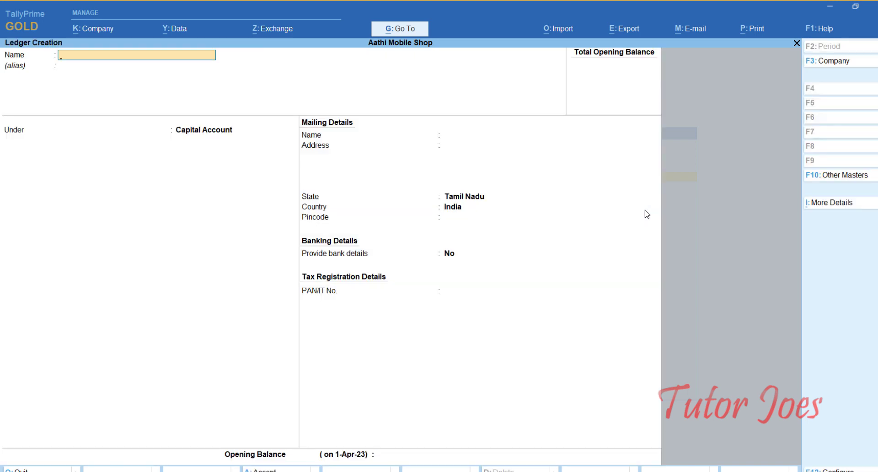
key(alt+Tab)
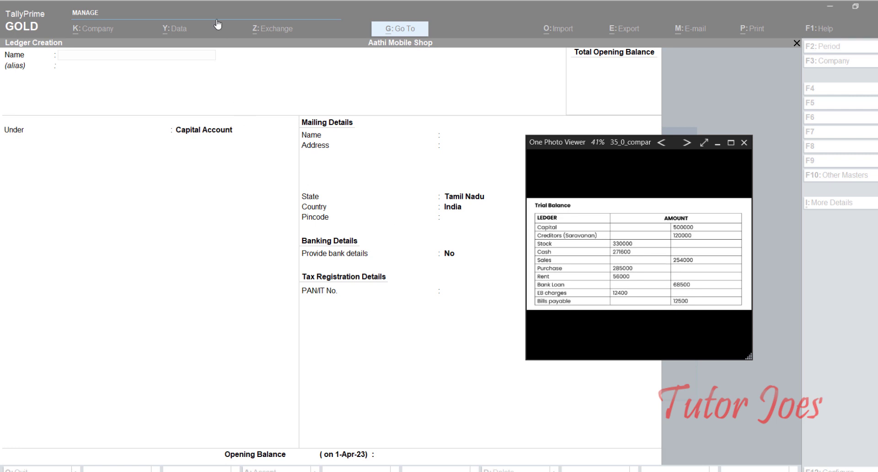
click(214, 9)
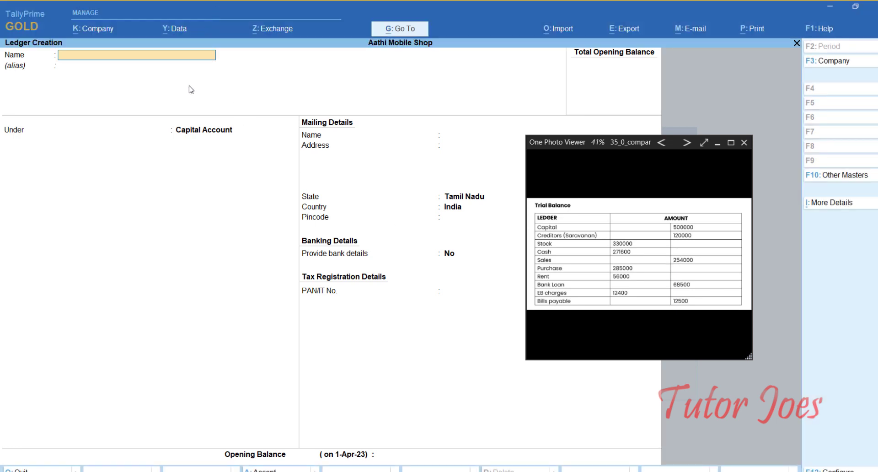
- Create ledger Capital under Capital Account with a 5,00,000 Cr opening balance
text(Capital)
key(Return)
key(Return)
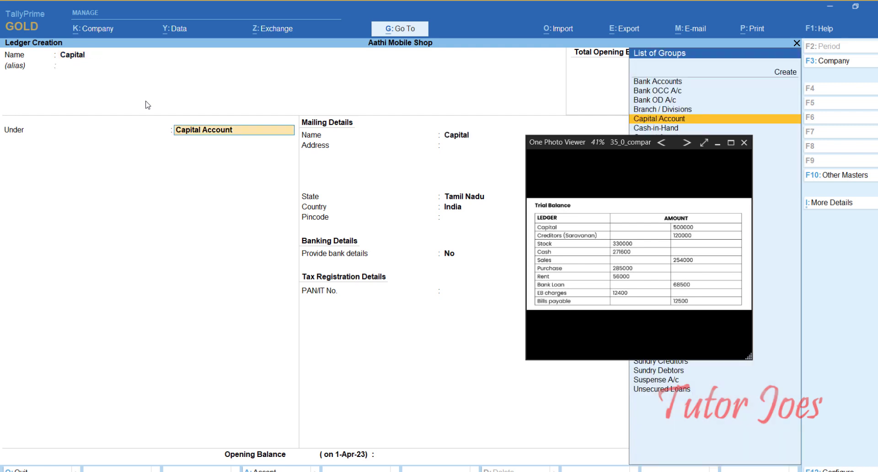
key(Return)
key(Return)
key(Return)
key(Return)
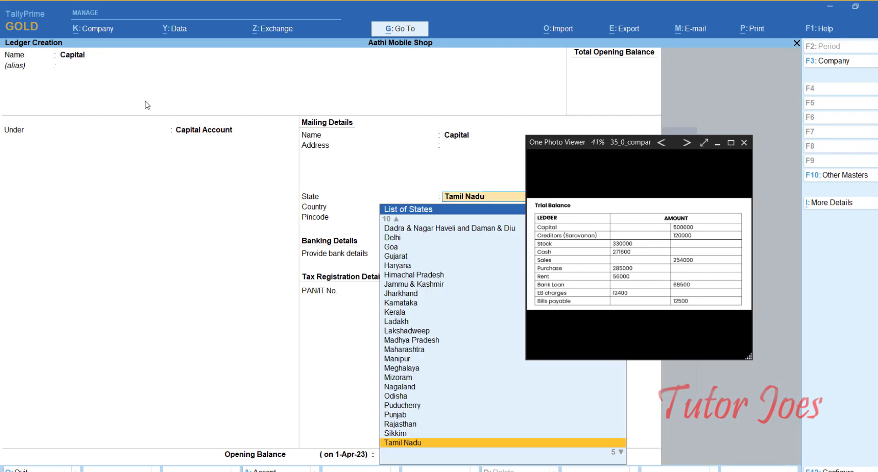
key(Return)
key(Return)
key(Return)
key(Escape)
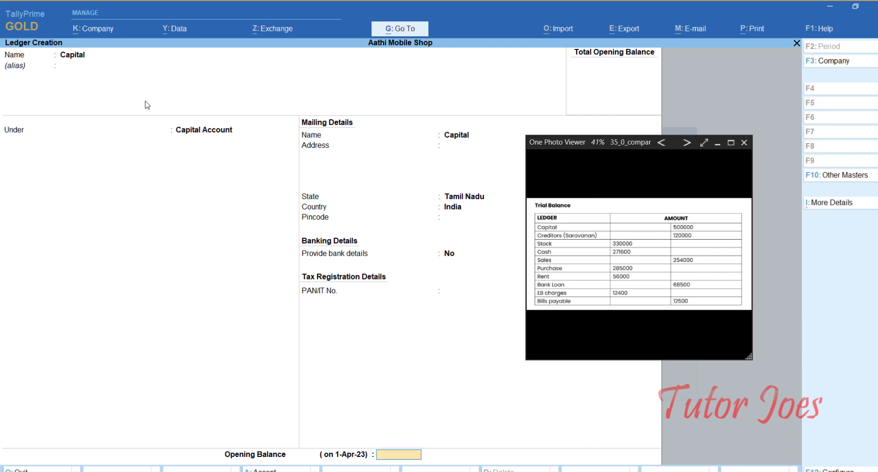
text(500000)
key(Return)
key(Return)
key(Return)
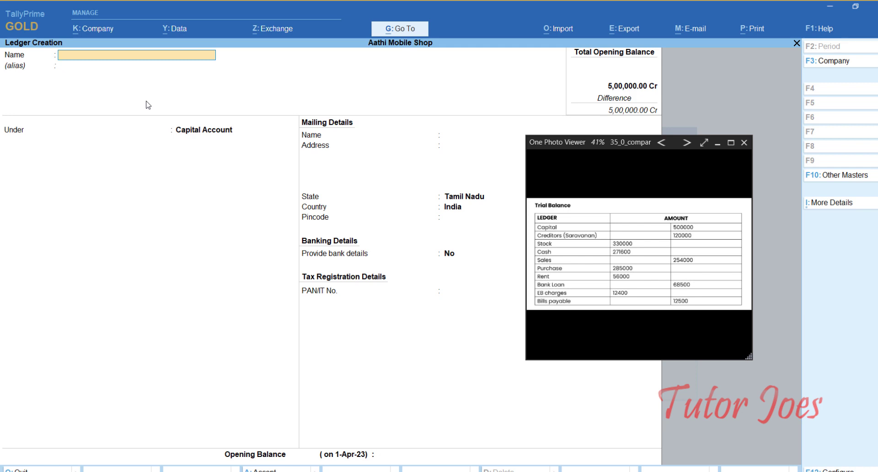
- Save the creditor's ledger under Sundry Creditors with 1,20,000 Cr, skipping the bill-wise breakup
text(Sal)
text(av)
text(anan)
key(Return)
key(Return)
text(Su)
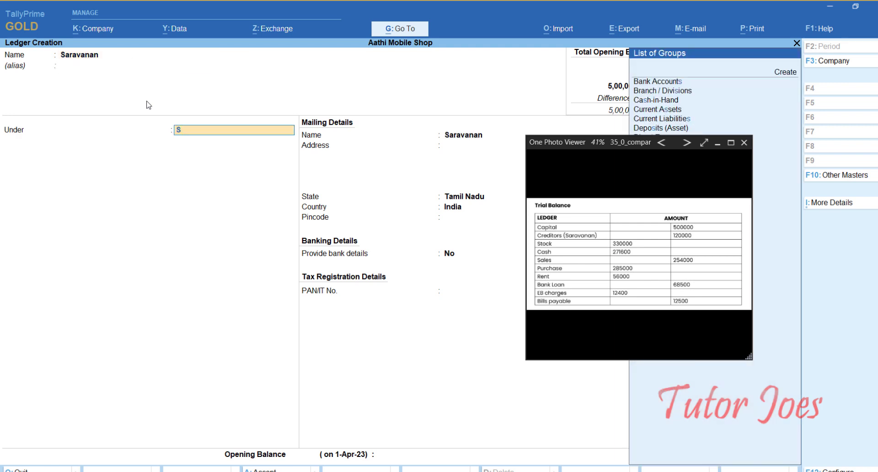
key(Up)
key(Up)
key(Up)
key(Return)
key(Return)
key(Return)
key(Return)
key(Return)
key(Return)
key(Return)
key(Return)
key(Return)
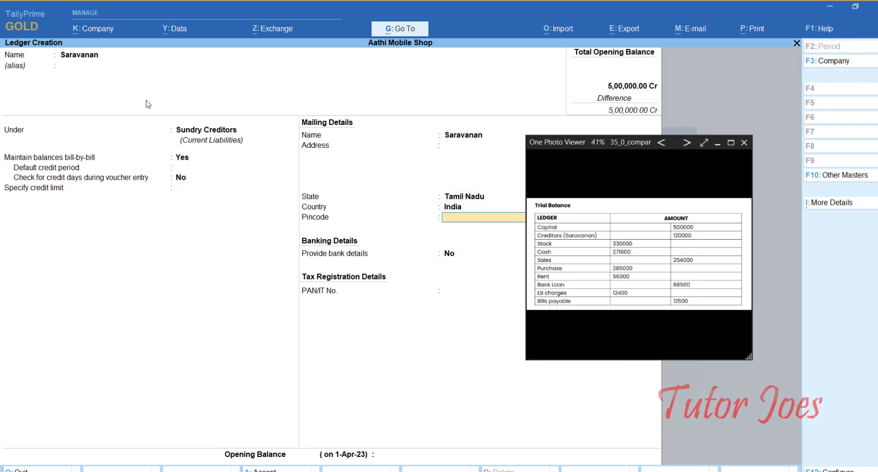
key(Return)
key(Return)
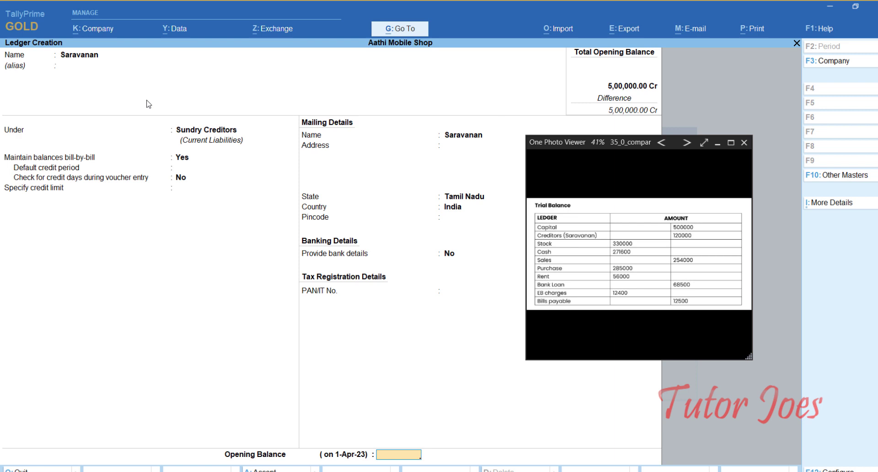
text(120000)
key(Return)
key(Return)
key(Return)
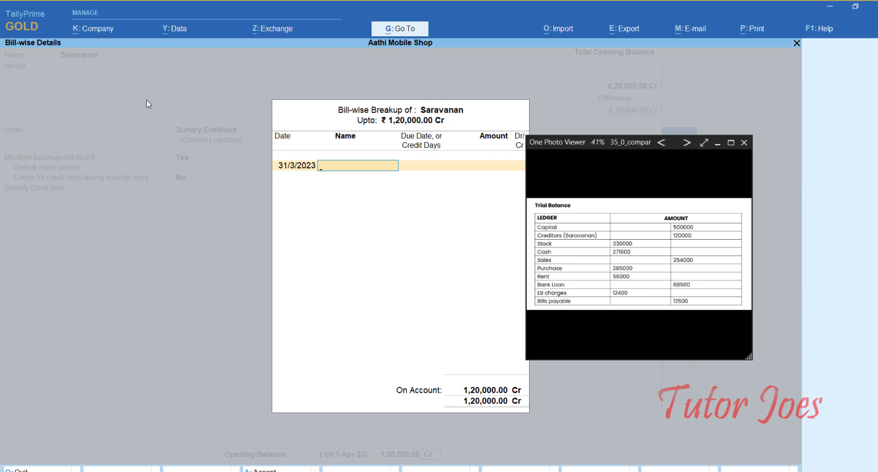
key(Return)
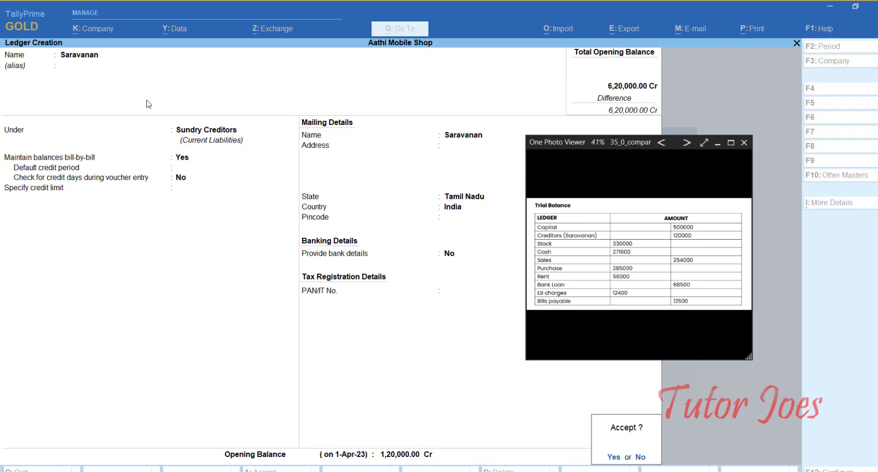
key(Return)
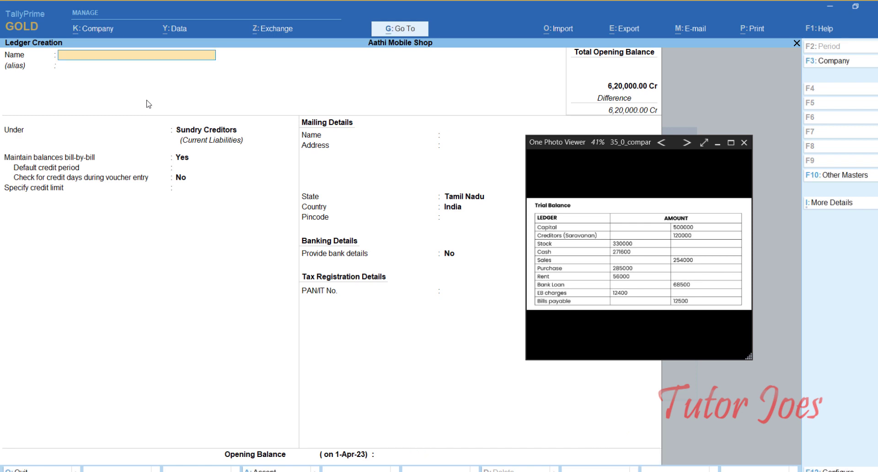
- Create ledger Stock under Current Assets with a 3,30,000 Dr opening balance
text(Stock)
key(Return)
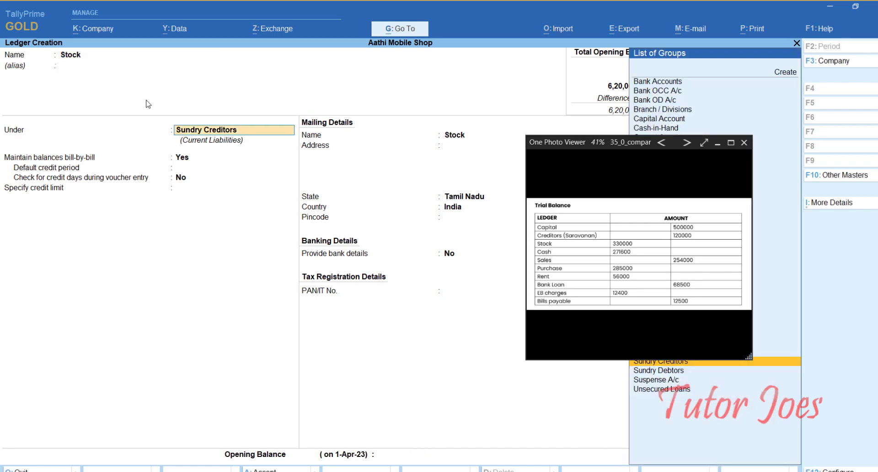
text(Cu)
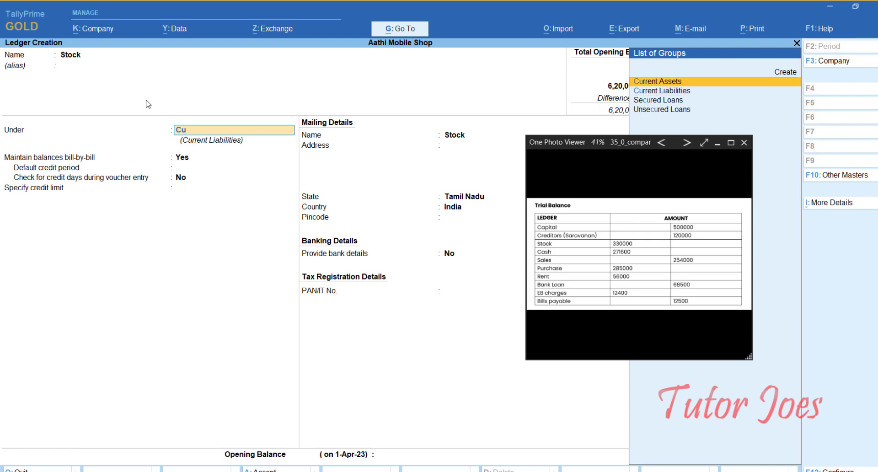
key(Return)
key(Return)
key(Return)
key(Return)
key(Return)
key(Return)
key(Return)
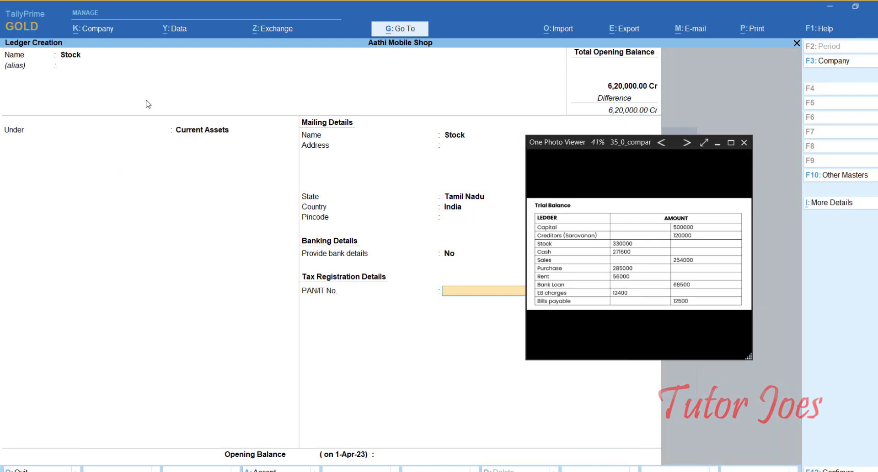
key(Return)
text(33000)
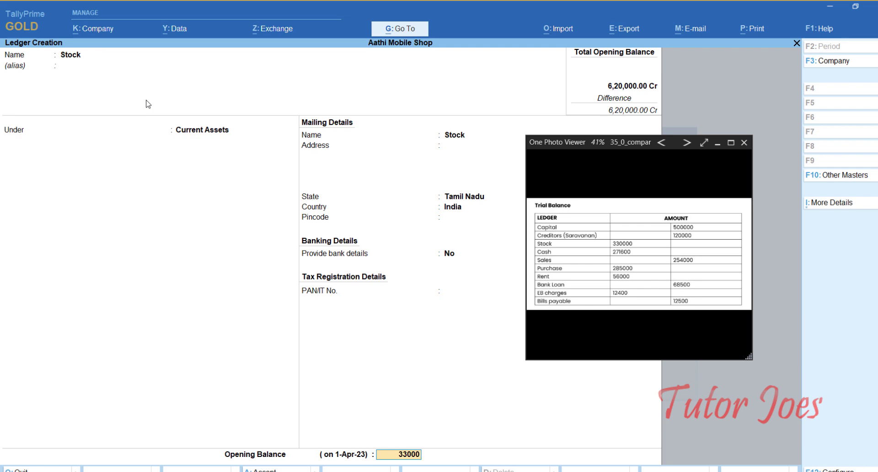
text(0)
key(Return)
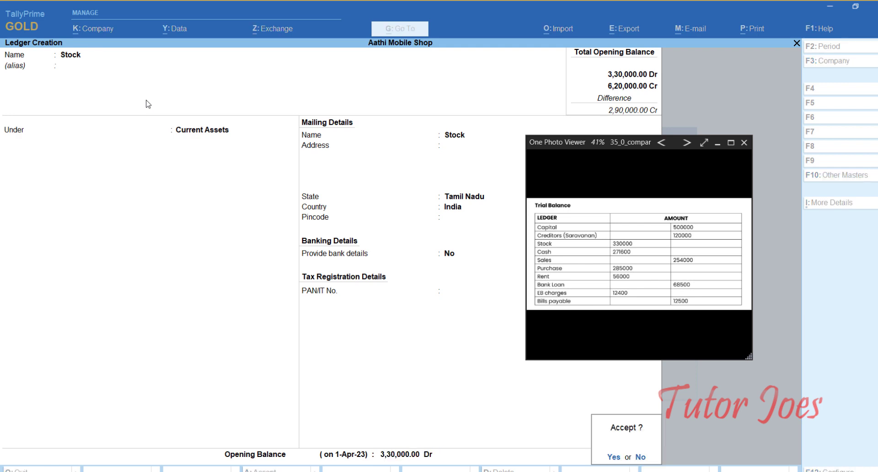
key(Return)
key(Return)
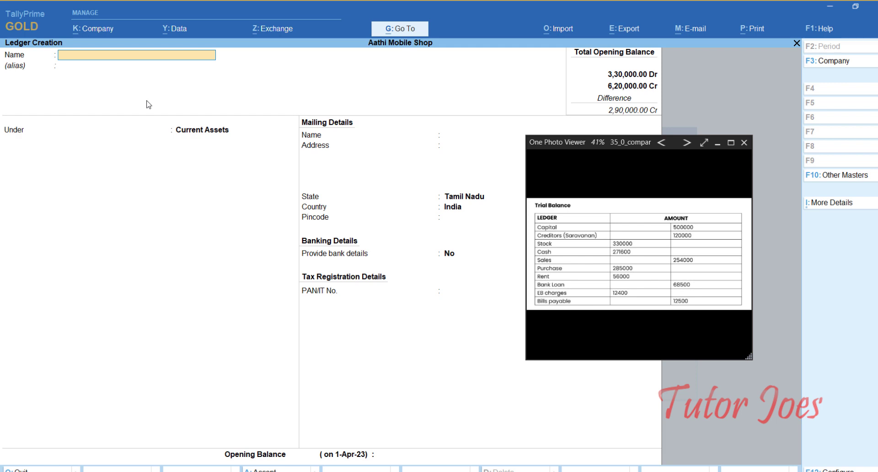
- Alter the Cash ledger to a 2,71,600 Dr opening balance
key(Escape)
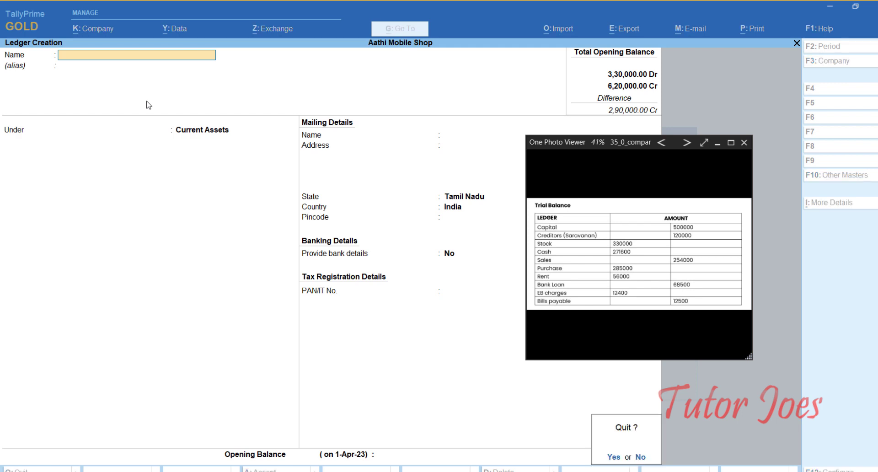
key(Page_Up)
key(Page_Up)
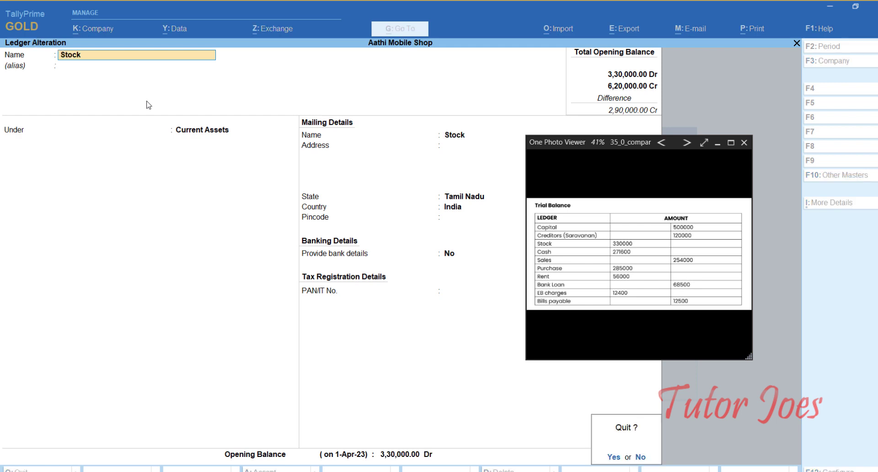
key(Page_Up)
key(Page_Up)
key(Page_Up)
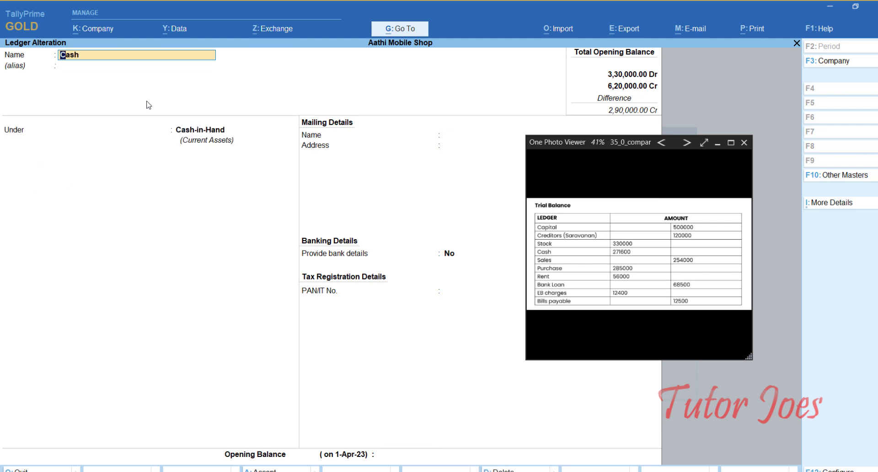
key(Page_Down)
key(Return)
key(Return)
key(Return)
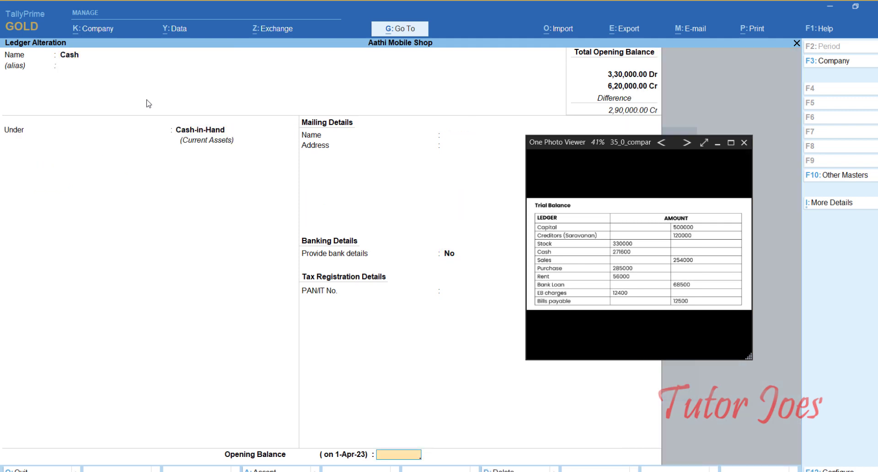
text(271600)
key(Return)
key(Return)
- Create ledger Sales under Sales Accounts with a 2,54,000 Cr opening balance
text(Sales)
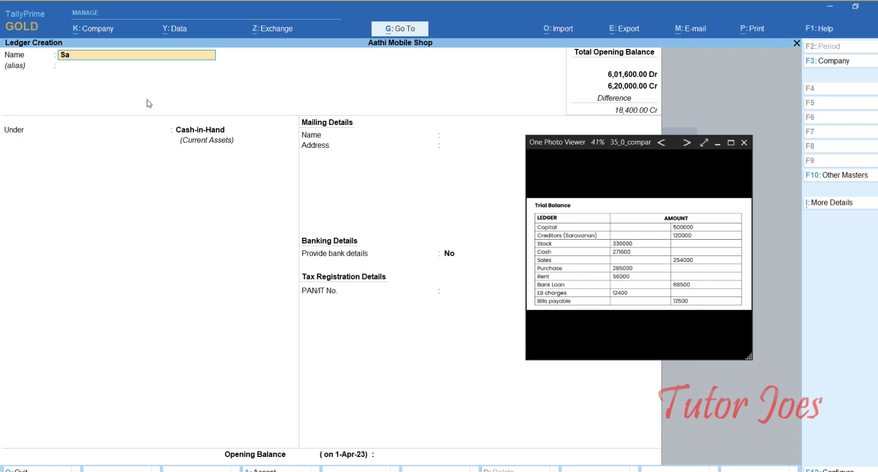
key(Return)
key(Return)
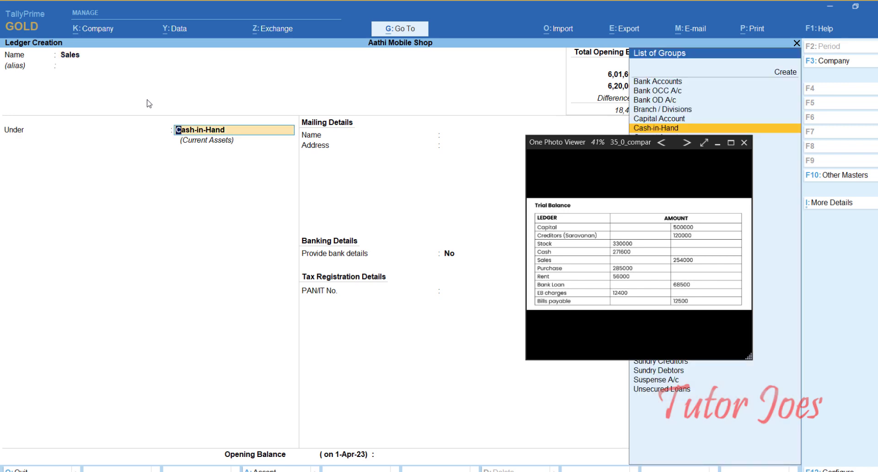
text(Sal)
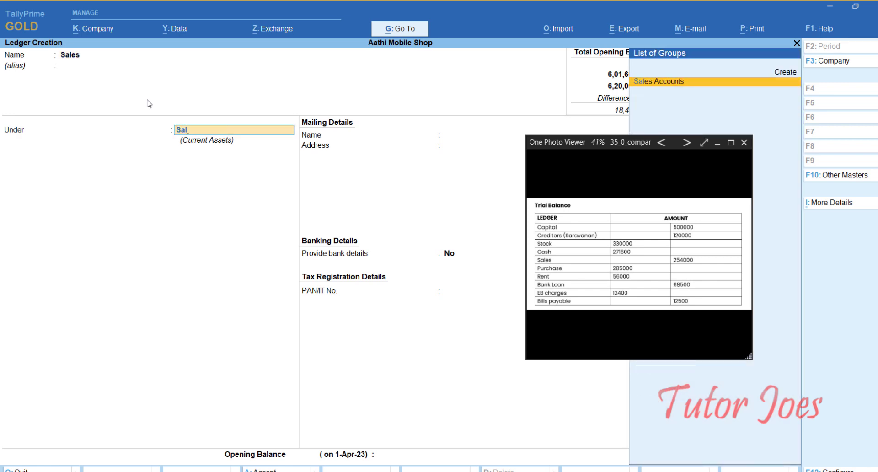
key(Return)
key(Return)
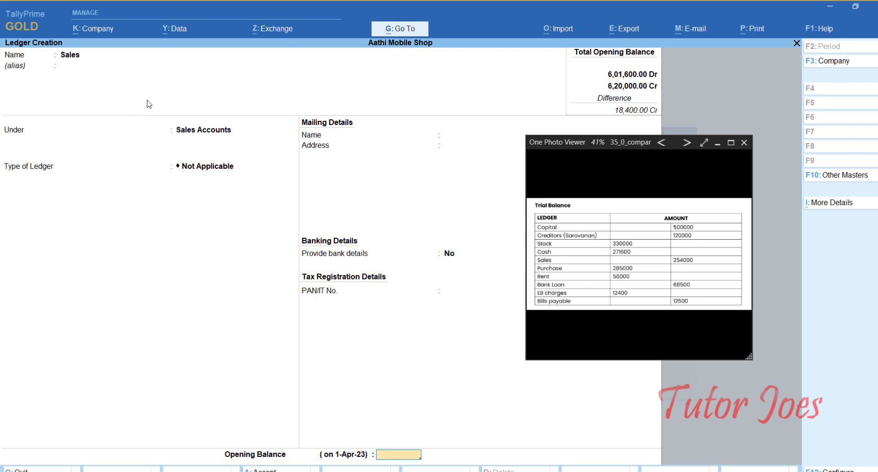
text(2540000)
key(Return)
text(254000)
key(Return)
key(Return)
key(Return)
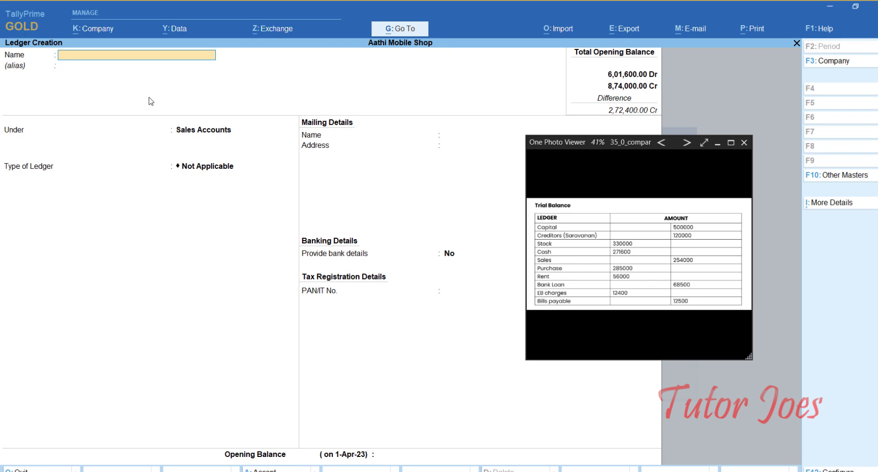
- Create ledger Purchase under Purchase Accounts with a 2,85,000 Dr opening balance
text(Purchase)
key(Return)
text(Purch)
key(Return)
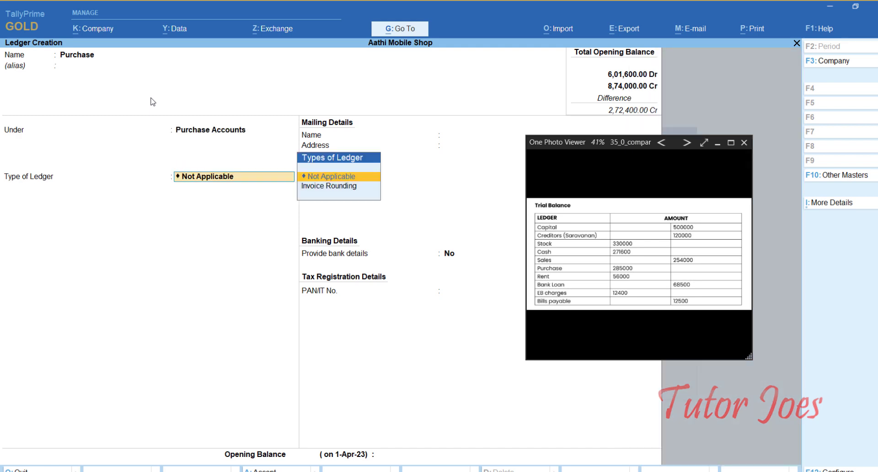
key(Return)
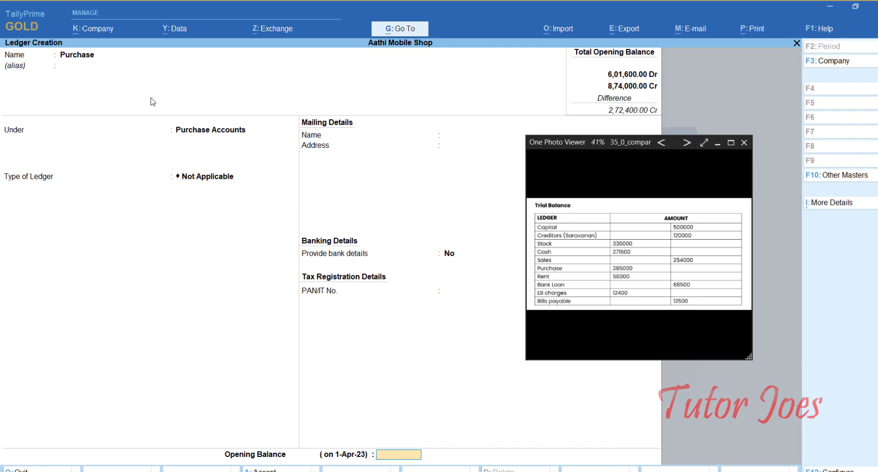
text(2,)
text(85,000)
key(Return)
key(Return)
key(Return)
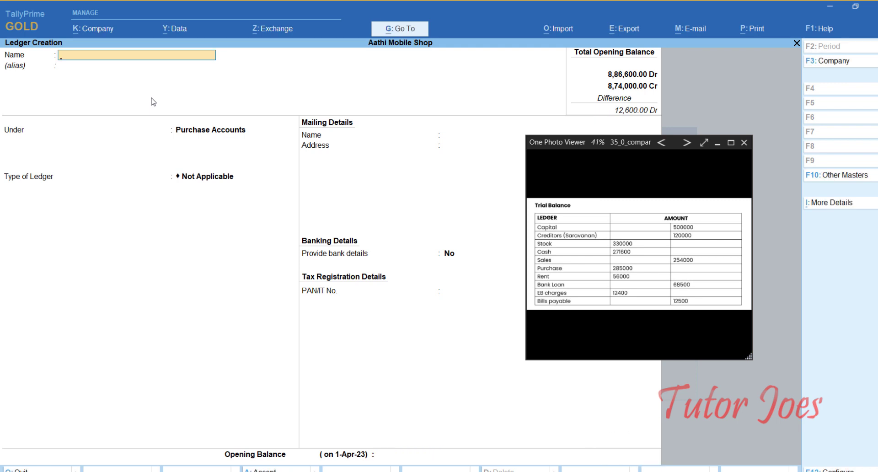
- Create ledger Rent under Indirect Expenses with a 56,000 Dr opening balance
text(Rent)
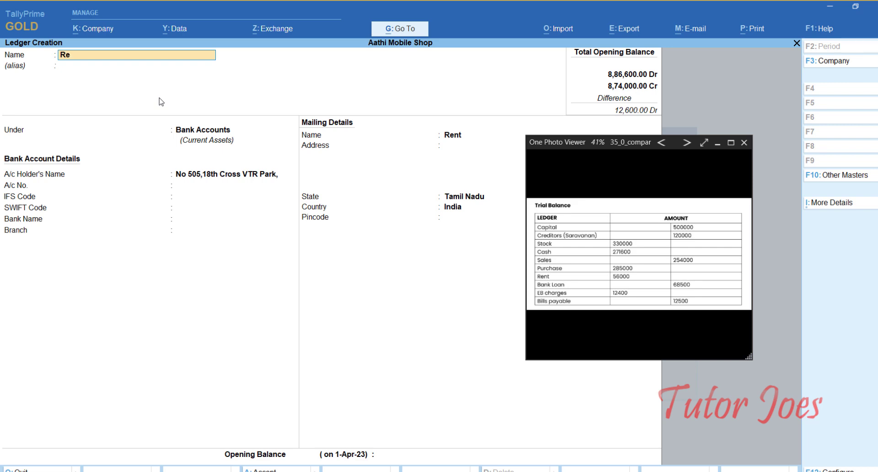
key(Return)
key(Return)
text(In)
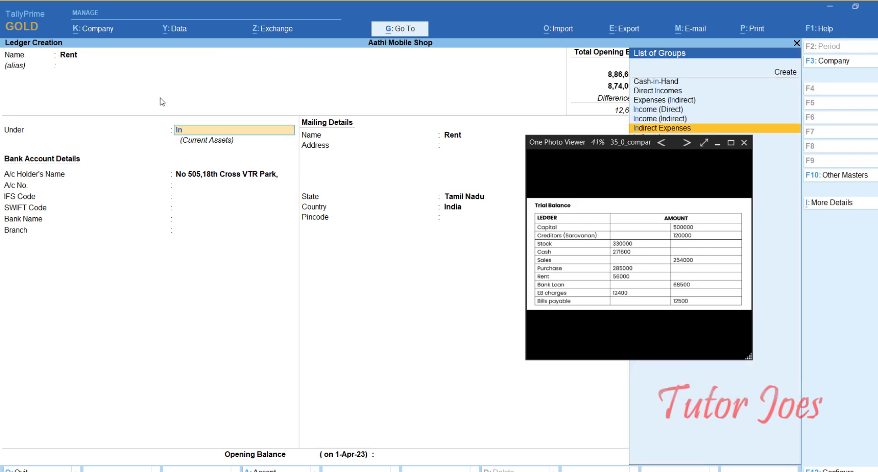
key(Return)
key(Return)
key(Return)
key(Escape)
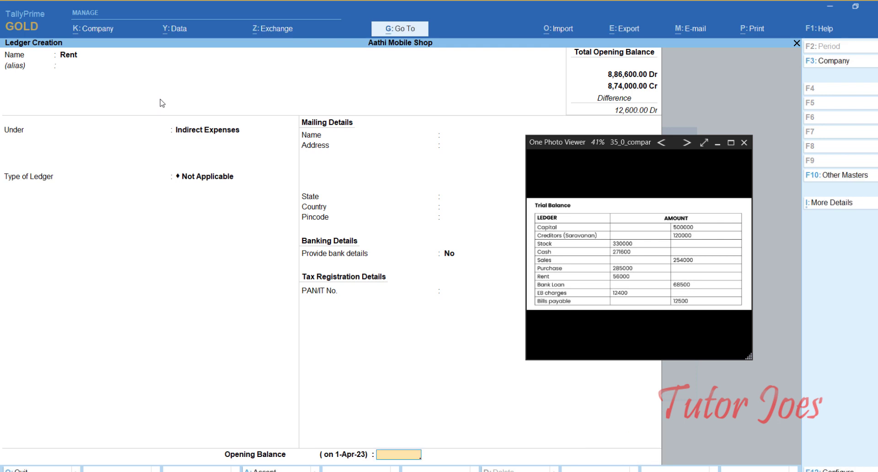
text(56000)
key(Return)
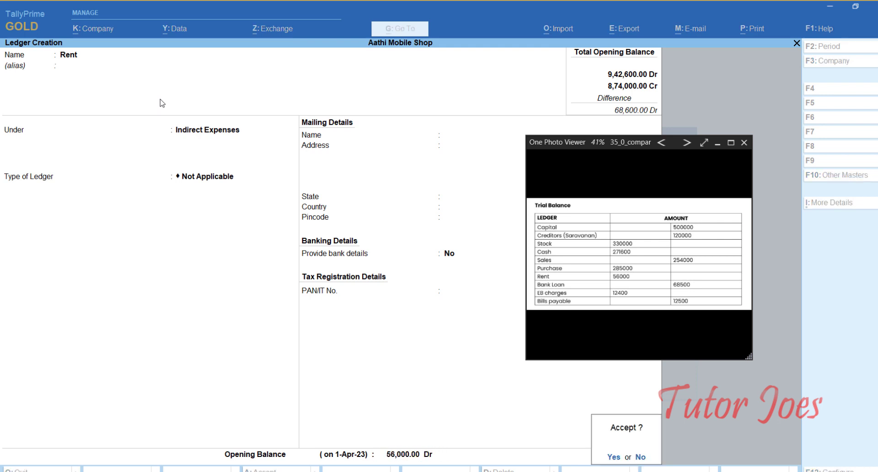
key(Return)
key(Return)
- Create ledger Bank Loan under Loans (Liability) with a 68,500 Cr opening balance
text(Bank Loan)
key(Return)
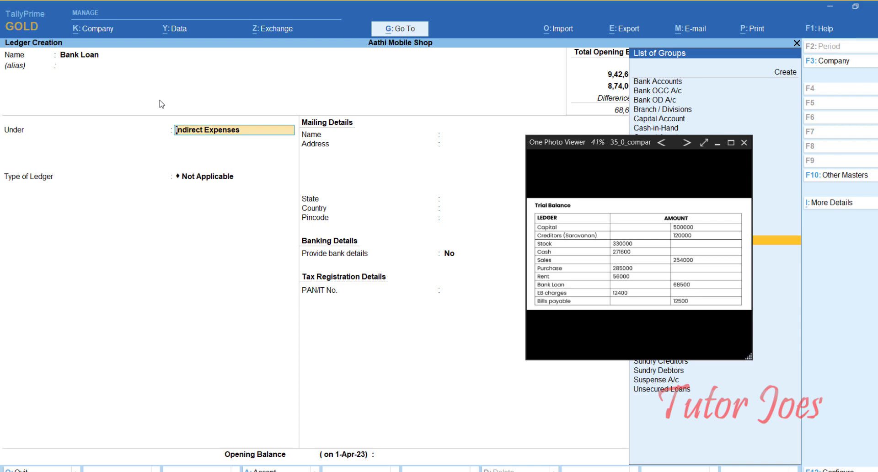
text(Lo)
key(Down)
key(Down)
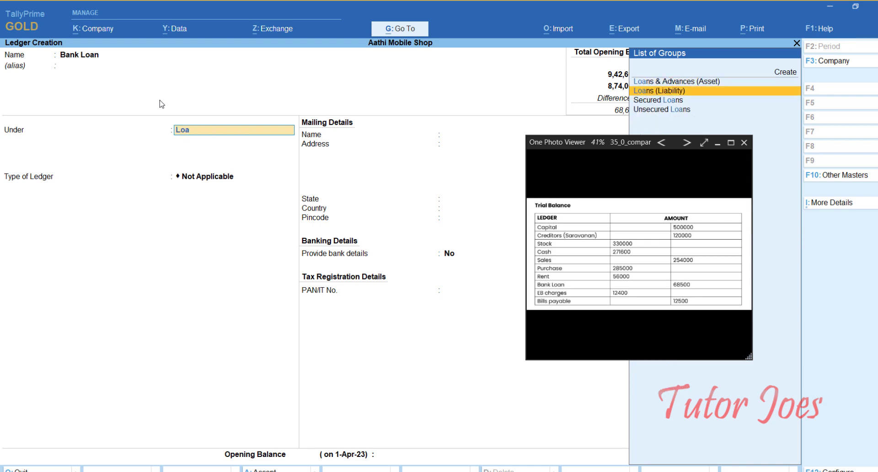
key(Return)
key(Return)
key(Return)
key(Return)
key(Return)
key(Return)
key(Return)
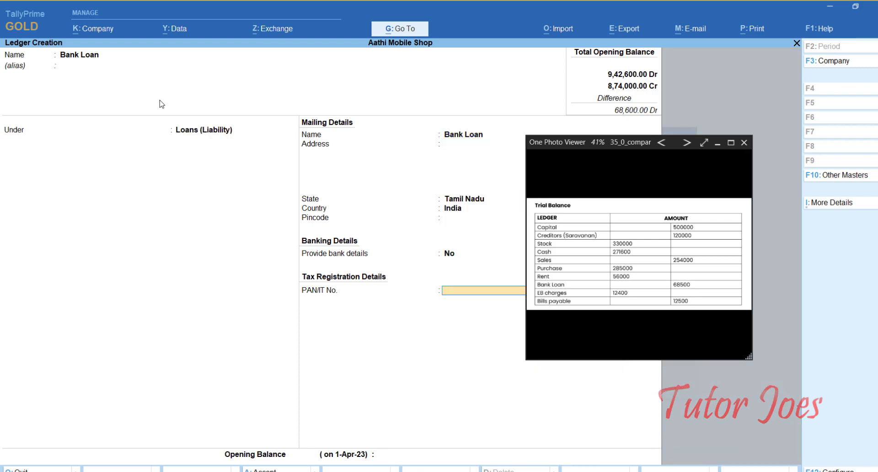
text(68,)
text(500)
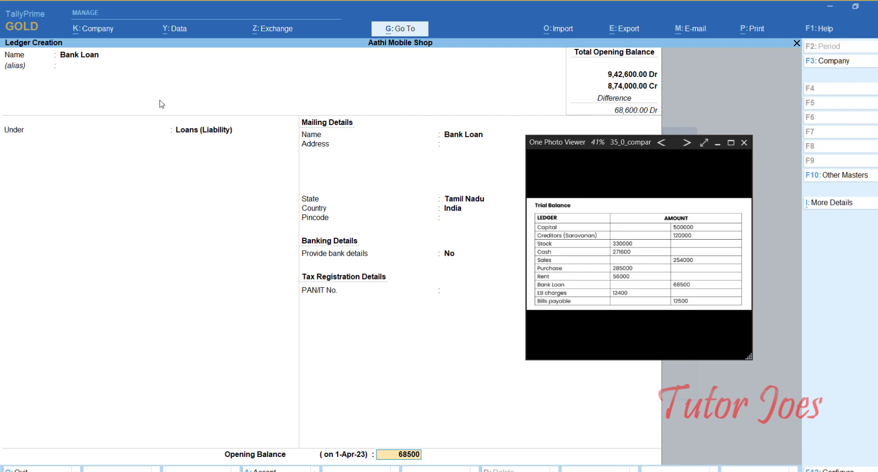
key(Return)
key(Return)
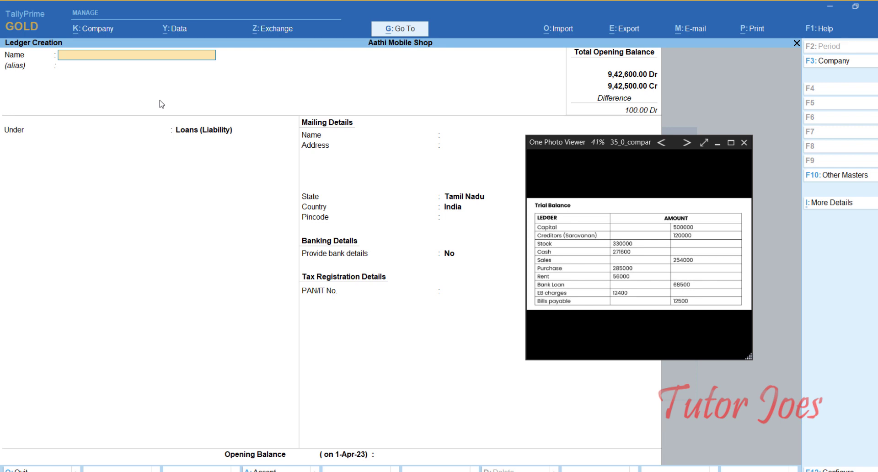
- Create ledger EB Charges under Indirect Expenses with a 12,400 Dr opening balance
text(EB charges)
key(Return)
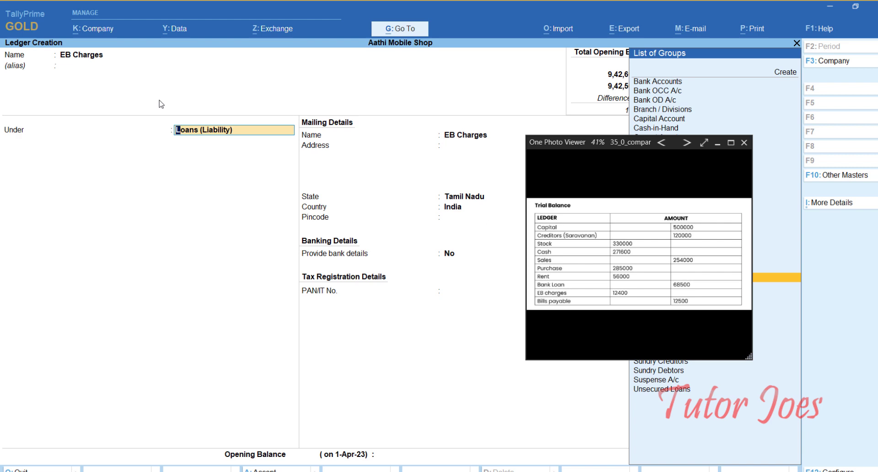
text(In)
key(Down)
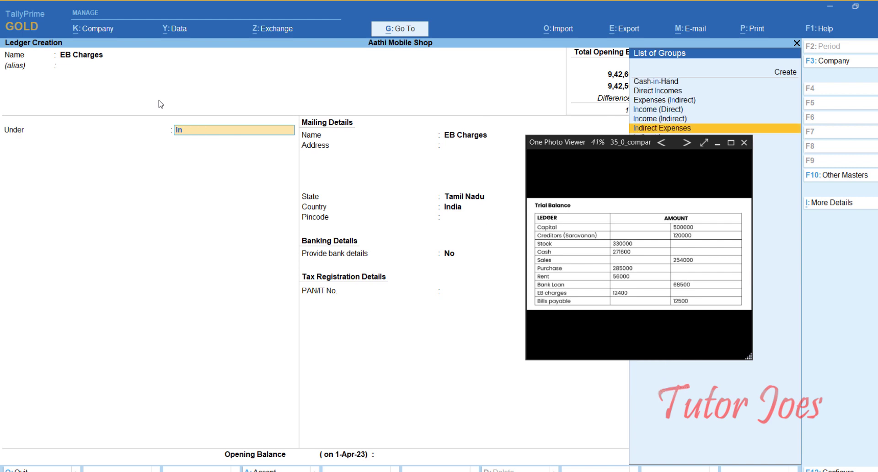
key(Return)
key(Return)
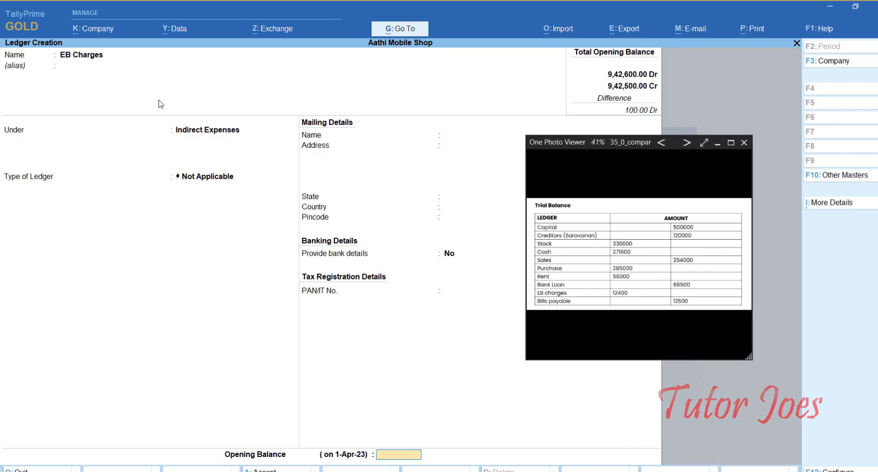
text(12400)
key(Return)
key(Return)
key(Return)
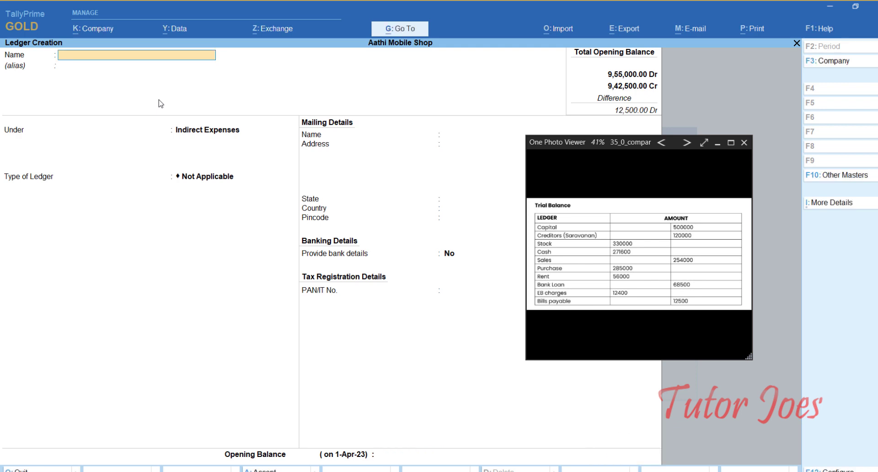
- Create ledger Bills Payable under Current Liabilities with a 12,500 Cr opening balance
text(Bills Payable)
key(Return)
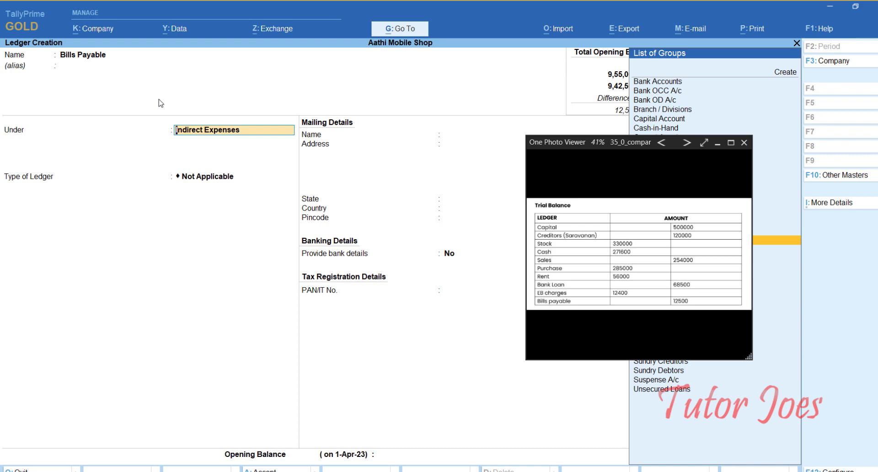
text(Cur)
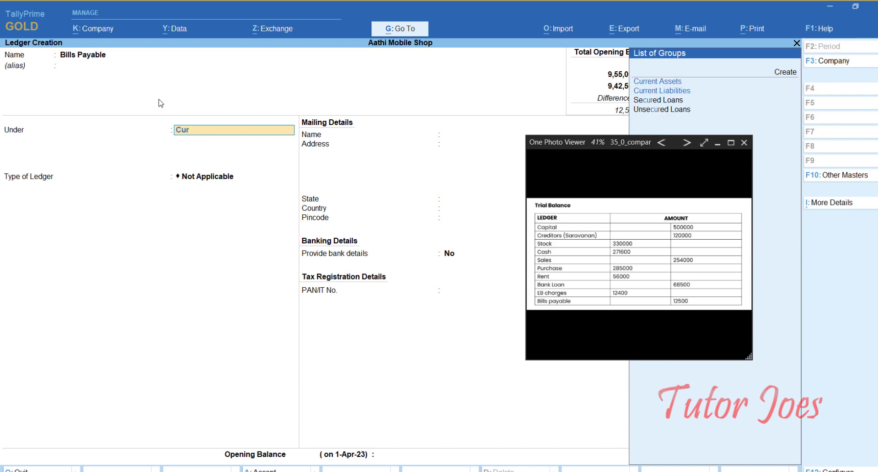
key(Down)
key(Return)
key(Return)
key(Return)
key(Return)
key(Return)
key(Return)
key(Return)
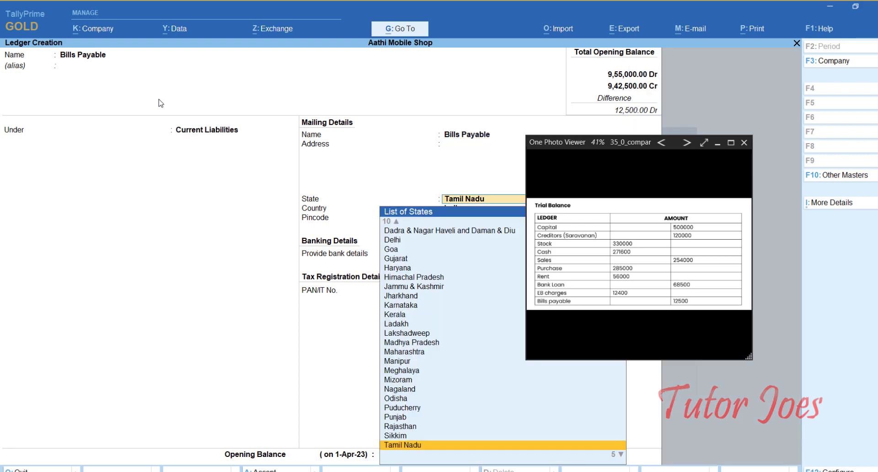
key(Return)
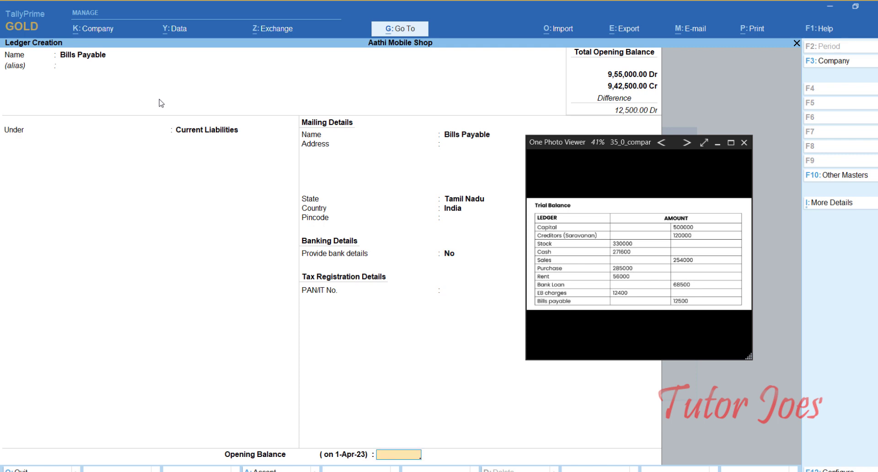
text(12500)
key(Return)
key(Return)
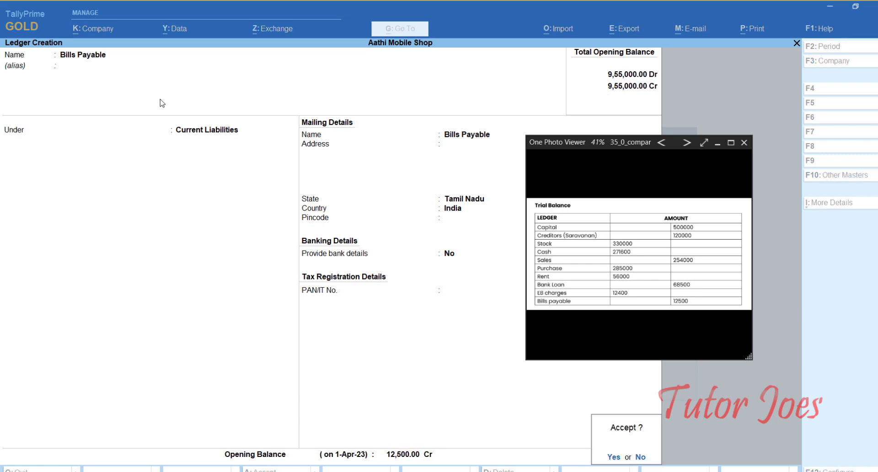
key(Return)
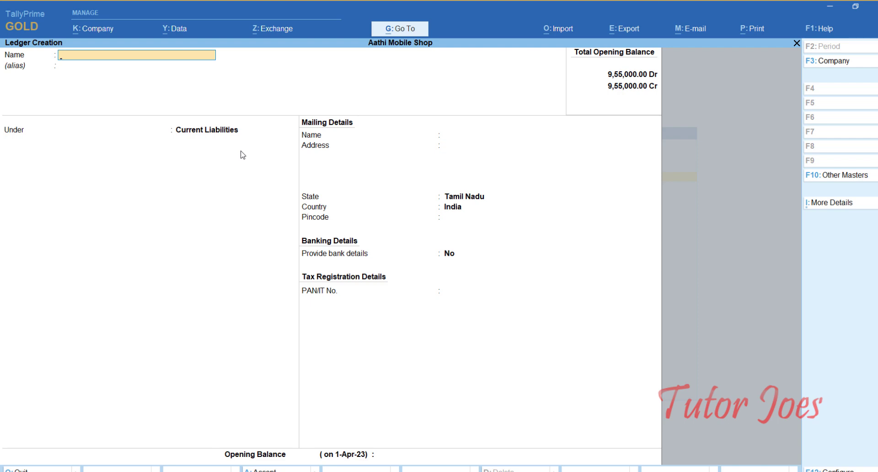
- Create ledger SBI Bank under Bank Accounts with a 1,25,000 opening balance
text(SBI Bank)
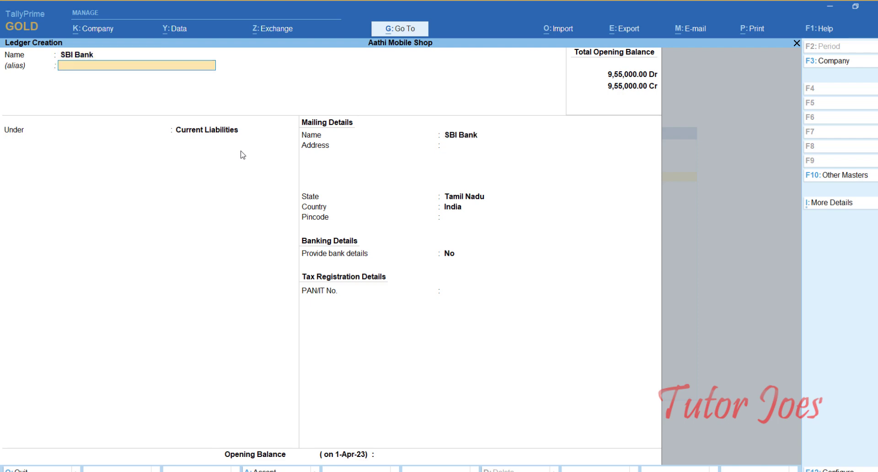
key(Return)
key(Return)
text(Ba)
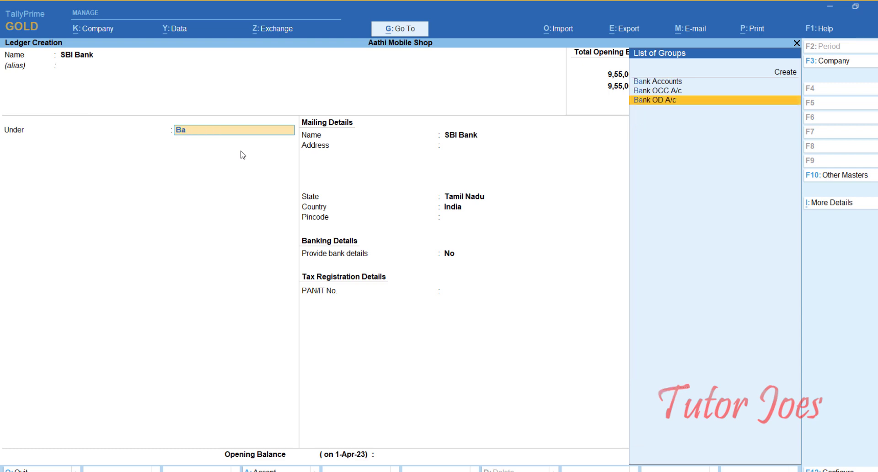
key(Up)
key(Up)
key(Return)
key(Return)
key(Return)
key(Return)
key(Return)
key(Return)
key(Return)
key(Return)
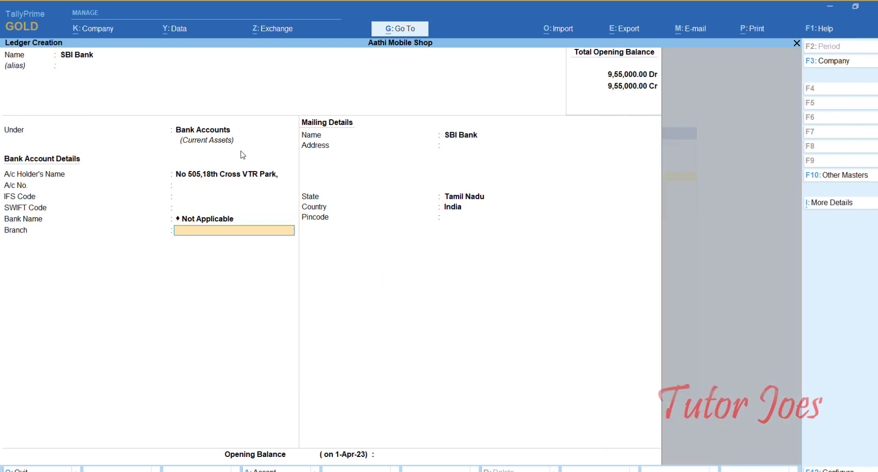
key(Return)
key(Return)
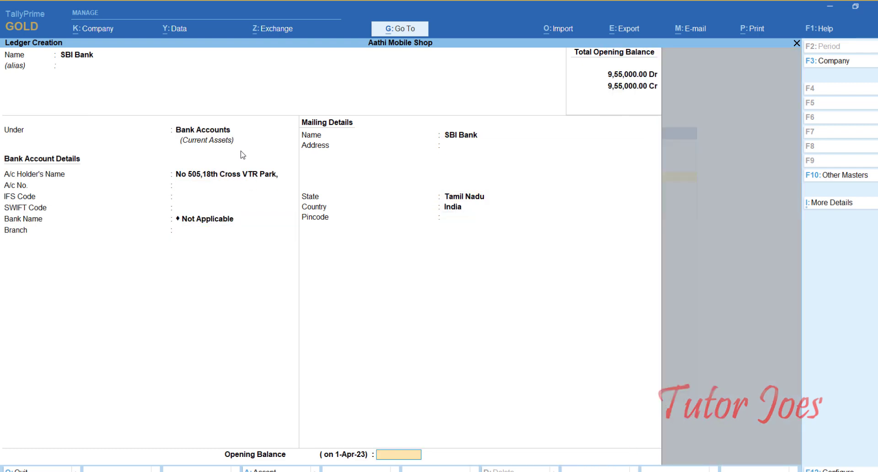
text(12550)
key(BackSpace)
key(BackSpace)
text(000)
key(Return)
key(Return)
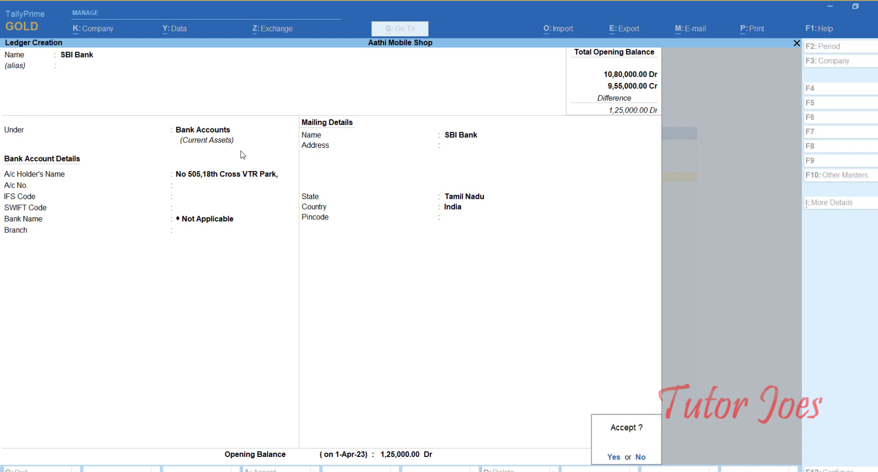
key(Return)
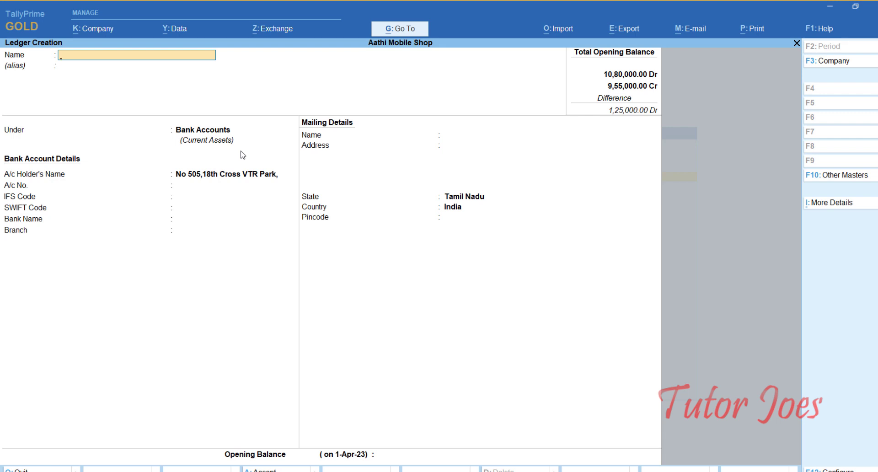
- Create ledger Paavai Pvt Ltd under Sundry Creditors with a 75,000 Cr opening balance
text(Paavai Pvt Ltd)
key(Return)
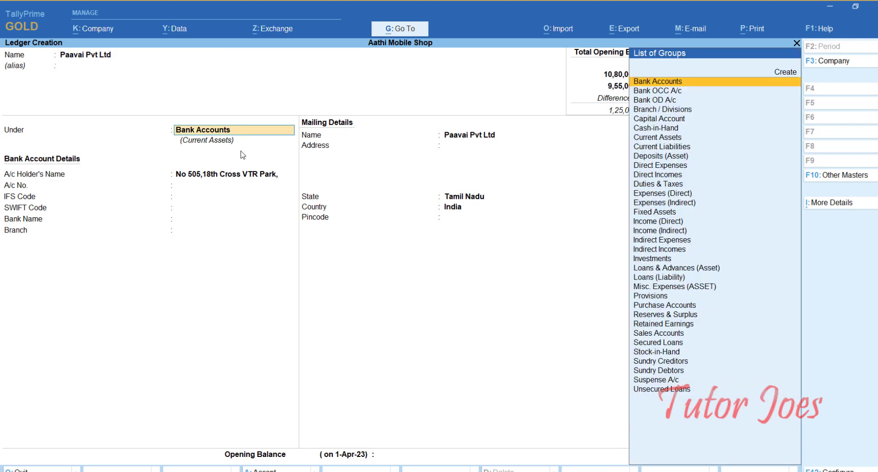
text(Su)
key(Down)
key(Down)
key(Down)
key(Up)
key(Up)
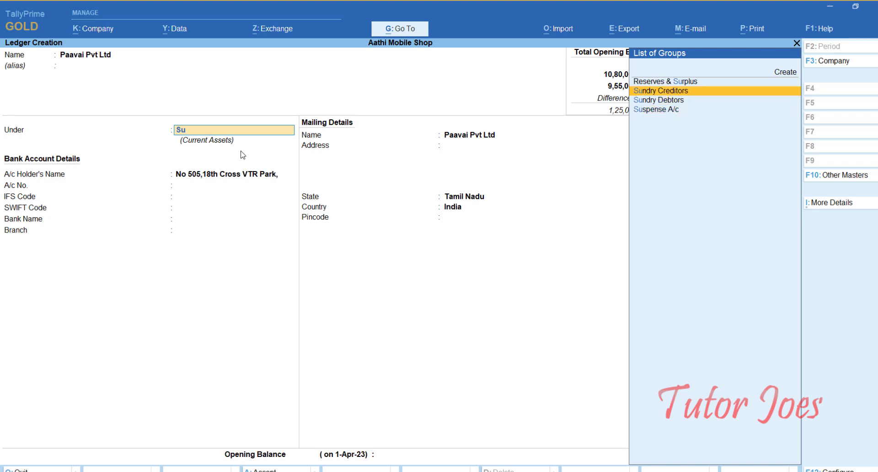
key(Return)
key(Return)
key(Return)
key(Return)
key(Return)
key(Return)
key(Return)
key(Return)
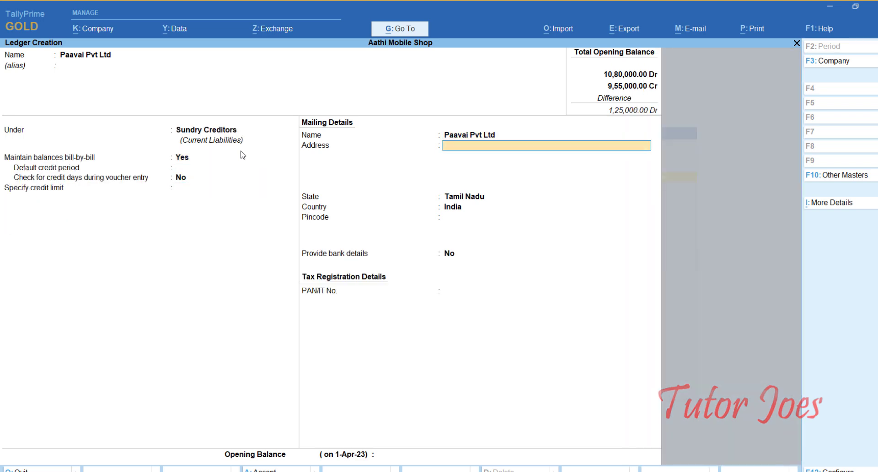
key(Return)
key(Return)
text(75,000)
key(Return)
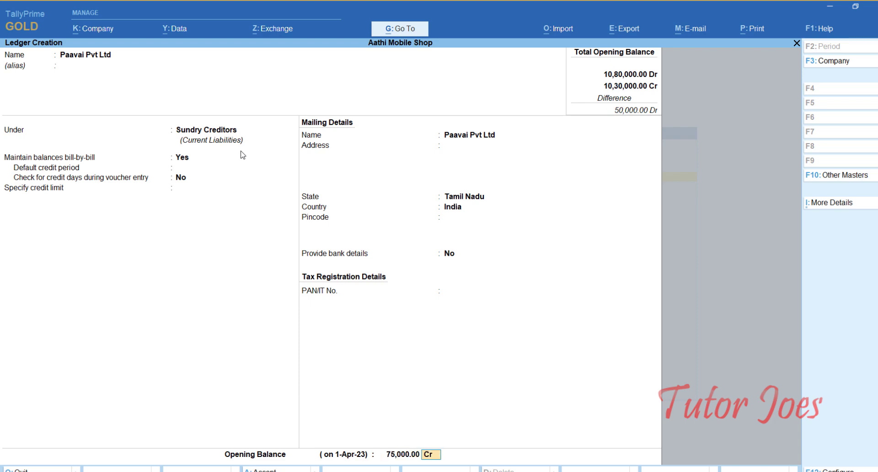
key(Return)
key(Return)
key(Return)
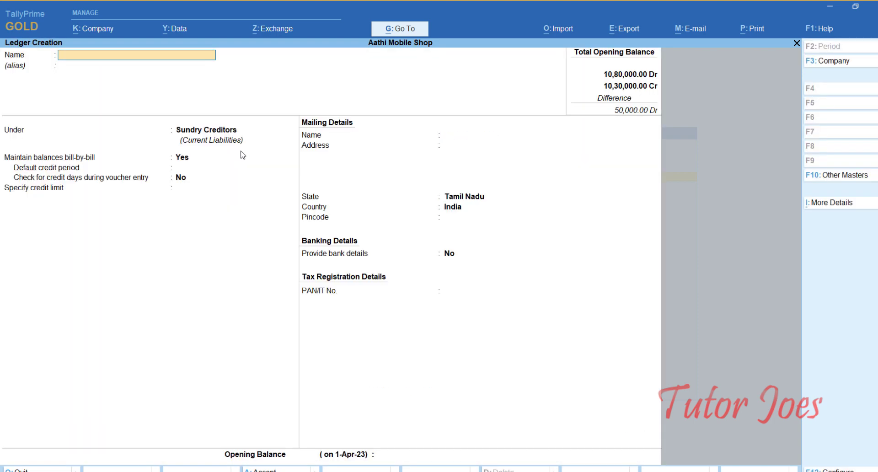
- Create ledger Ravi under Sundry Creditors with 50,000 Cr opening balance, then leave ledger creation
text(Ra)
key(Return)
key(Return)
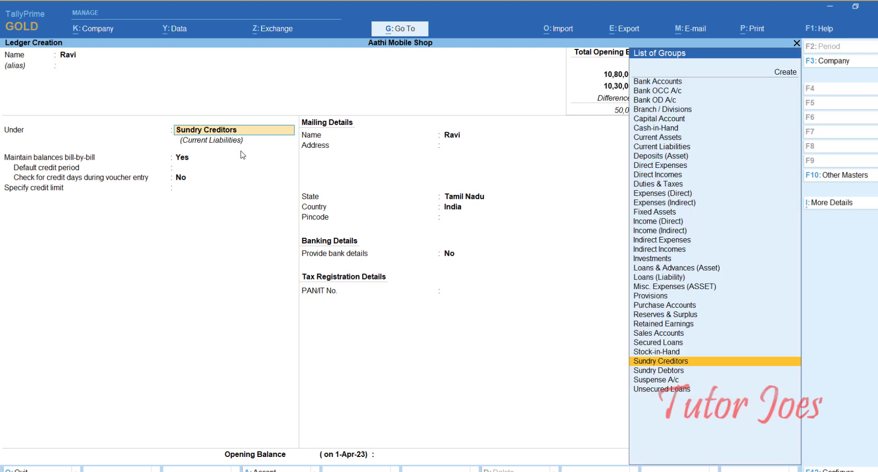
key(Return)
key(Return)
key(Return)
key(Return)
key(Return)
key(Return)
key(Return)
key(Return)
key(Return)
key(Return)
key(Return)
key(Return)
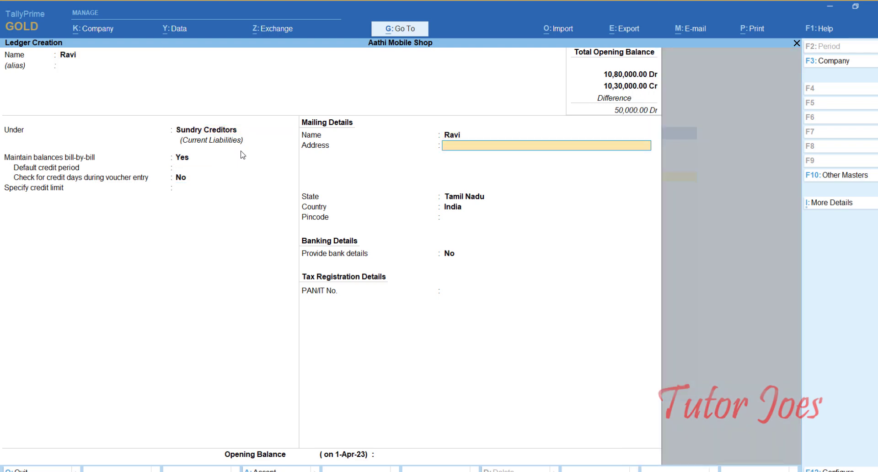
text(5000)
key(Return)
key(BackSpace)
key(BackSpace)
text(50000)
key(Return)
key(Return)
key(Return)
key(Return)
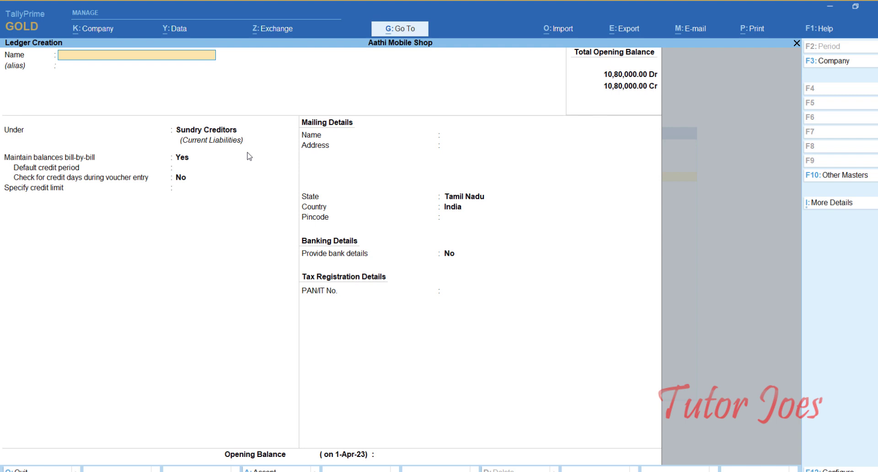
key(Escape)
- Open voucher entry from the Gateway of Tally and show the 01-07-23 transactions image alongside
key(y)
key(Escape)
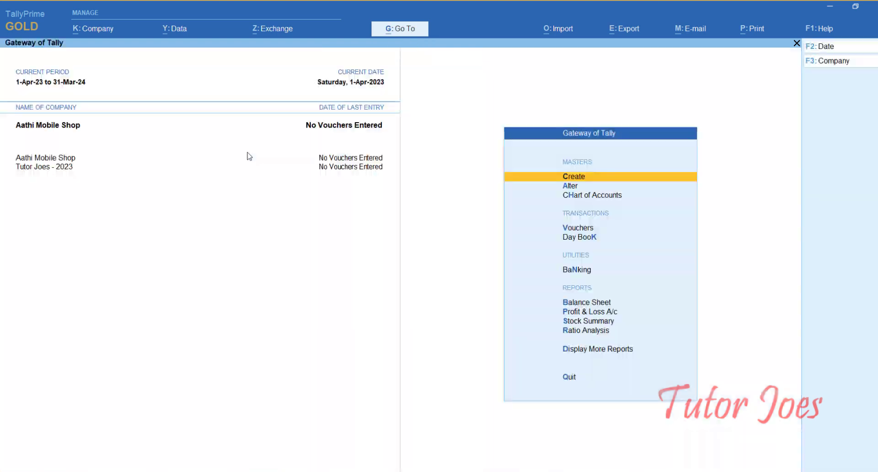
key(Down)
key(Down)
key(Down)
key(Down)
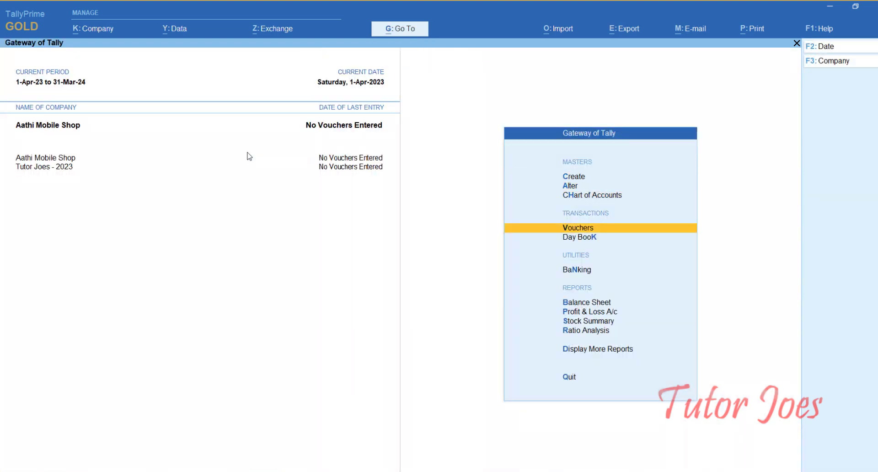
key(Up)
key(Return)
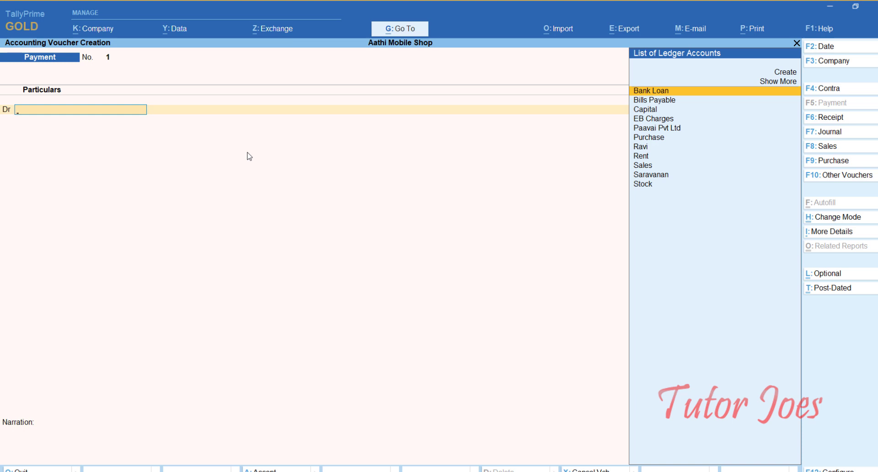
key(alt+Tab)
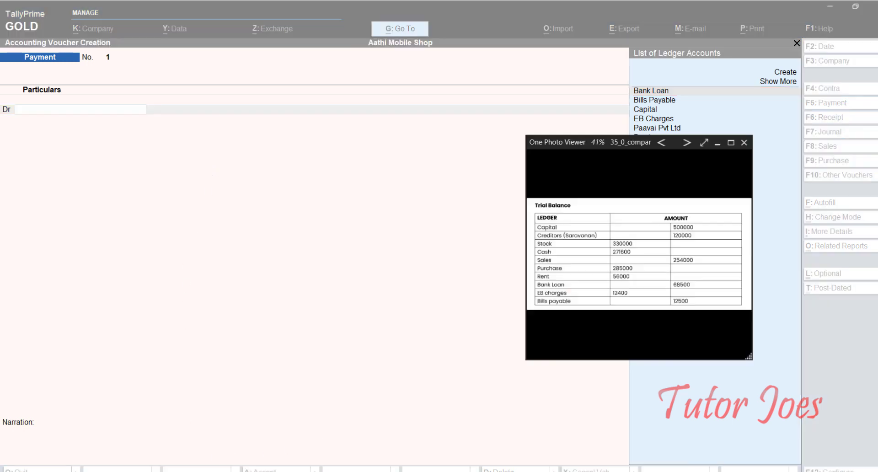
click(687, 143)
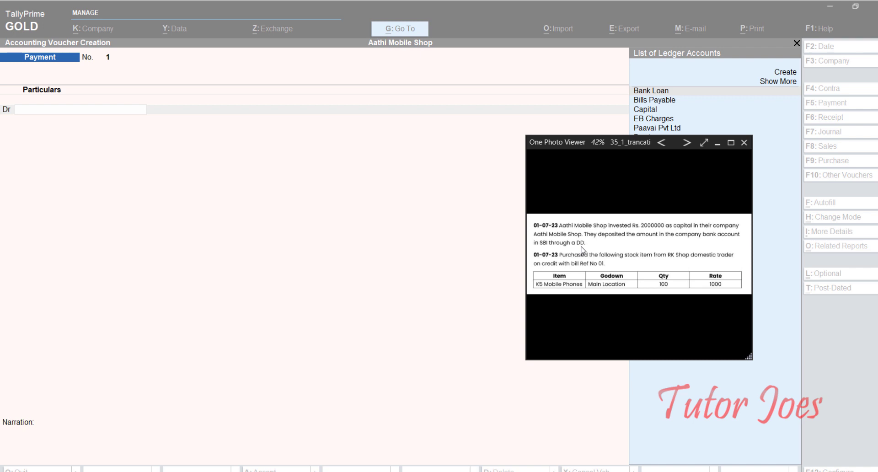
- Switch the voucher to Receipt and select Capital as the credited ledger
click(447, 11)
key(F6)
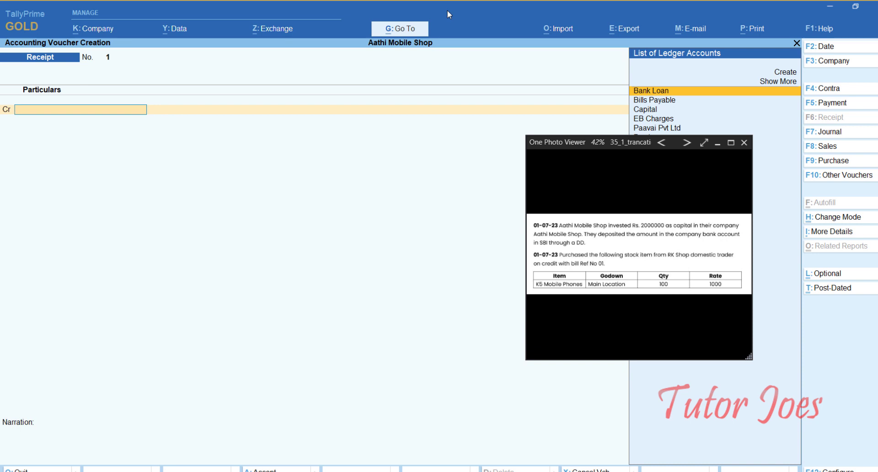
text(Ca)
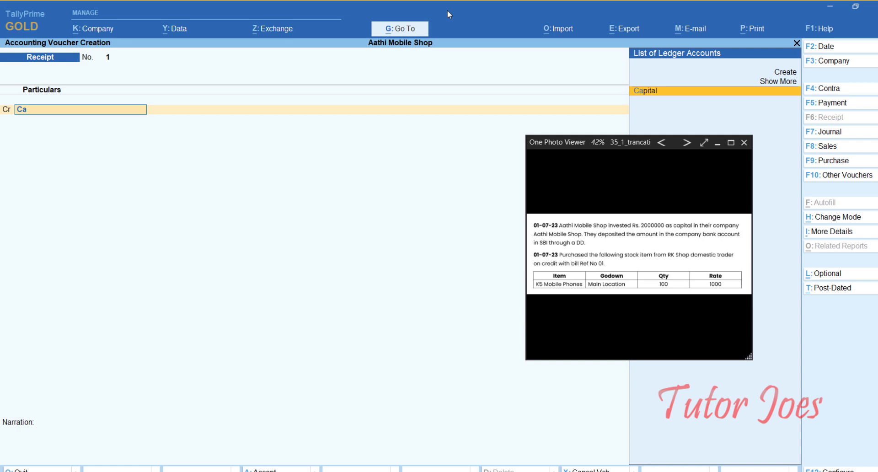
key(Return)
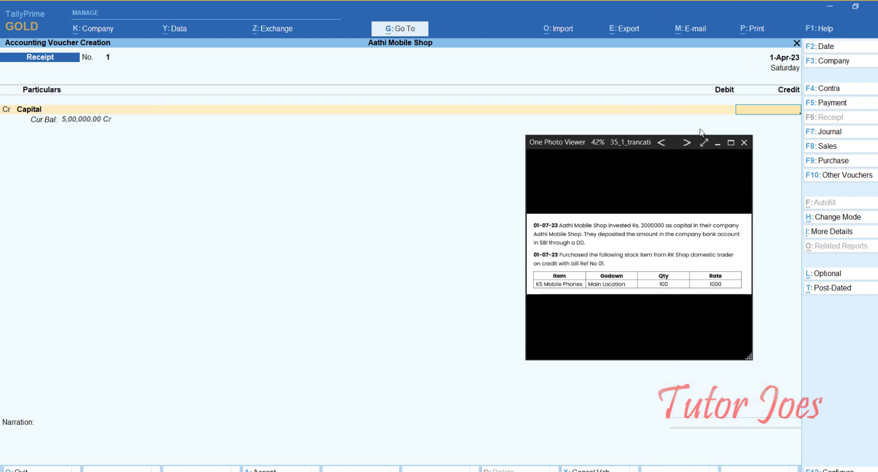
- Enter 20,00,000.00 as Capital's credit amount, correcting the earlier 2,00,000 entry
drag(598, 143, 87, 247)
click(759, 115)
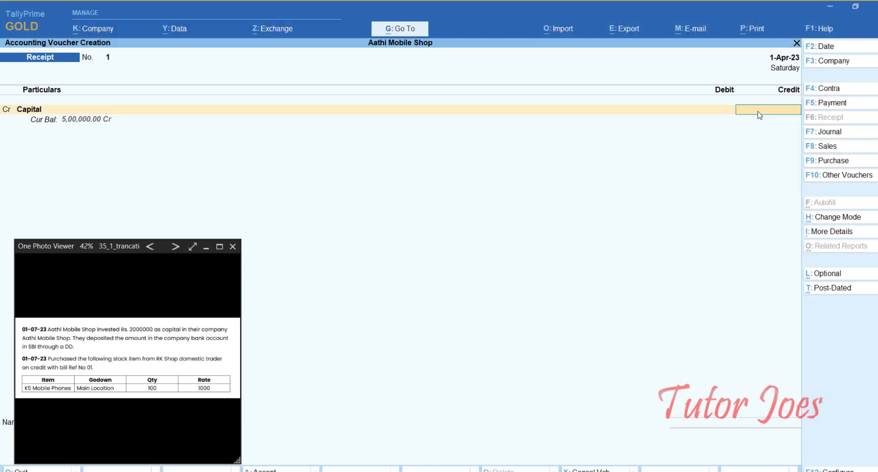
text(2,0)
text(0,000)
key(Return)
click(759, 115)
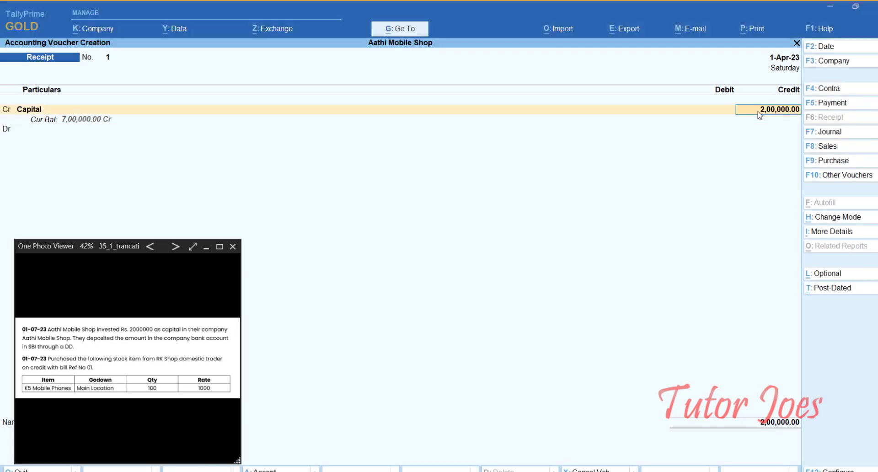
key(BackSpace)
text(2000000)
key(Return)
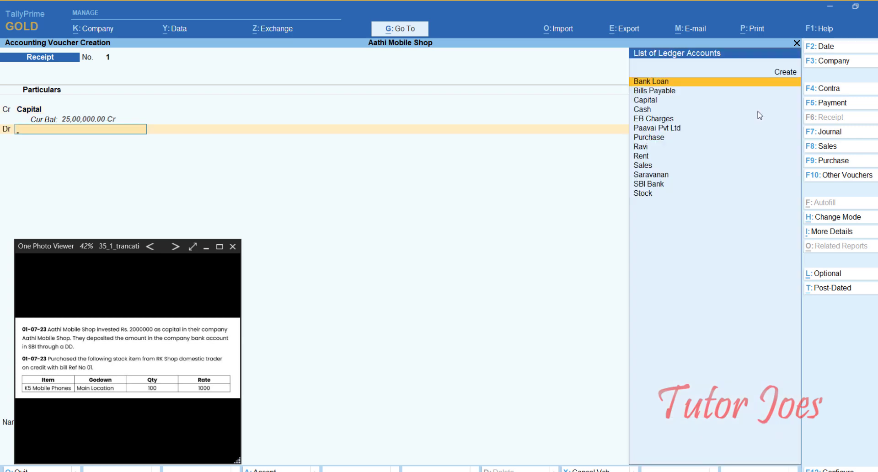
- Debit SBI Bank with 20,00,000 and bring up its bank allocations
text(Sb)
key(Return)
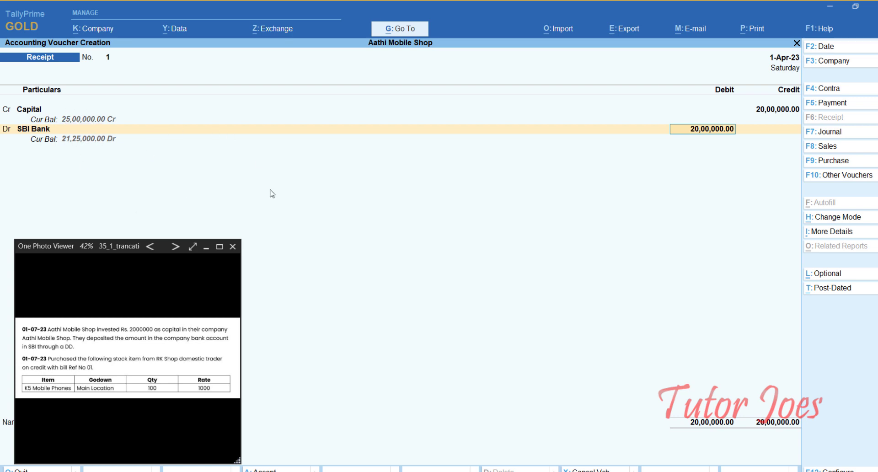
key(Return)
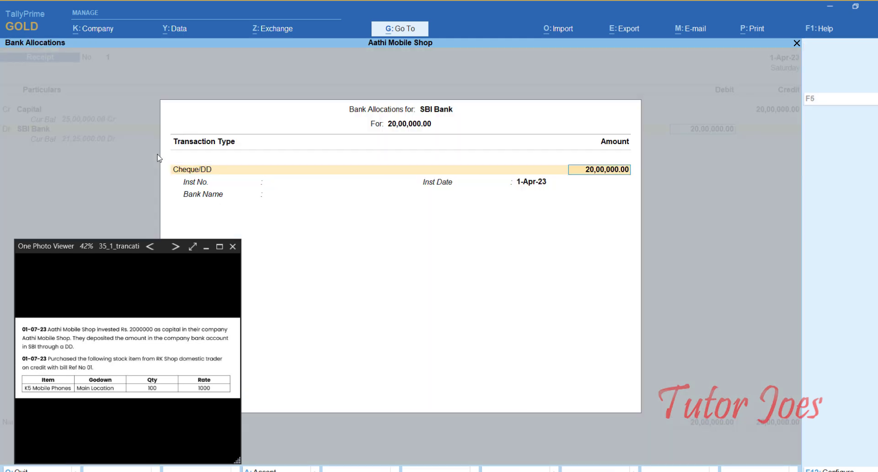
- Accept the Cheque/DD bank allocation, date the voucher 1-Jul-23 and save Receipt No. 1
key(Return)
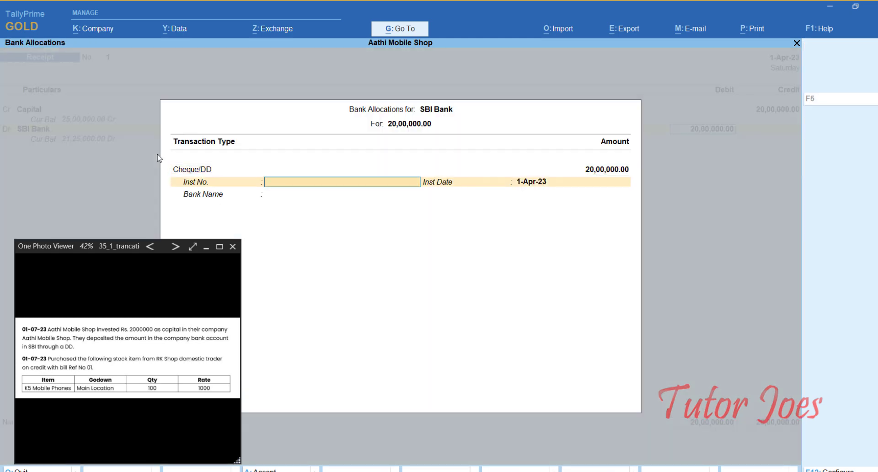
key(Return)
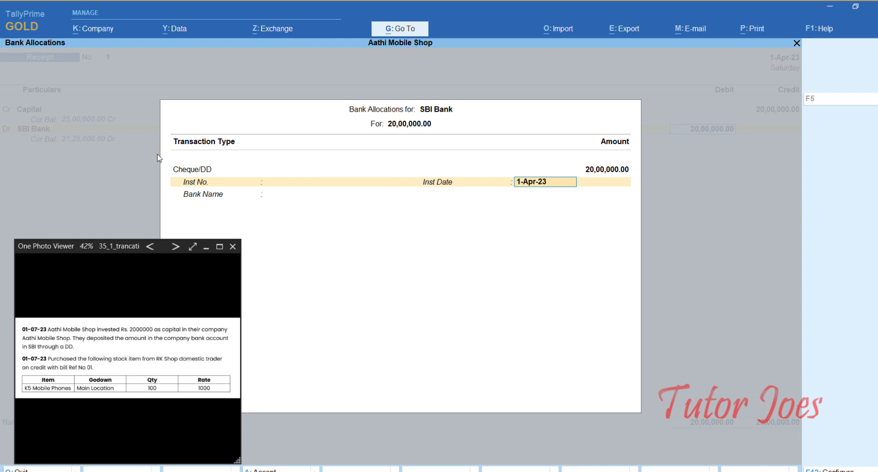
key(Return)
key(Return)
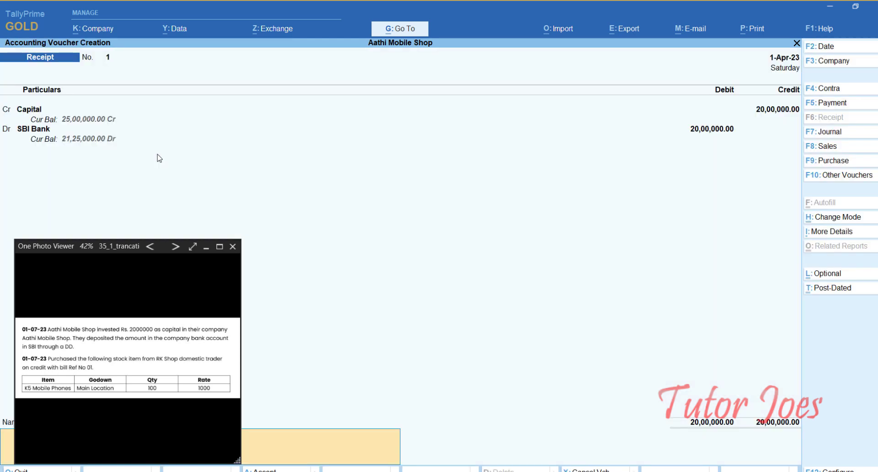
key(F2)
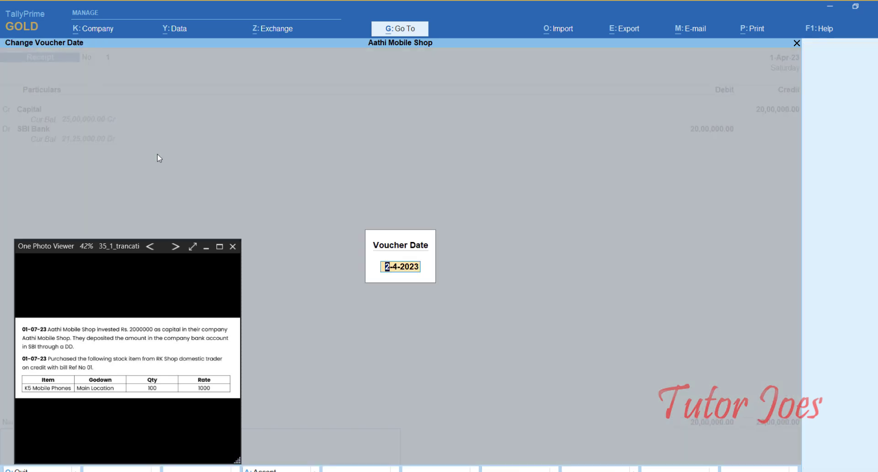
text(1-7)
key(Return)
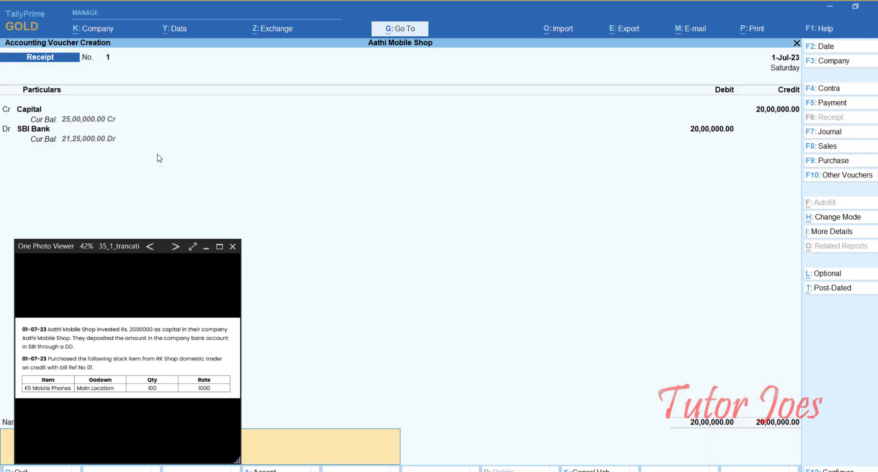
key(Return)
key(Return)
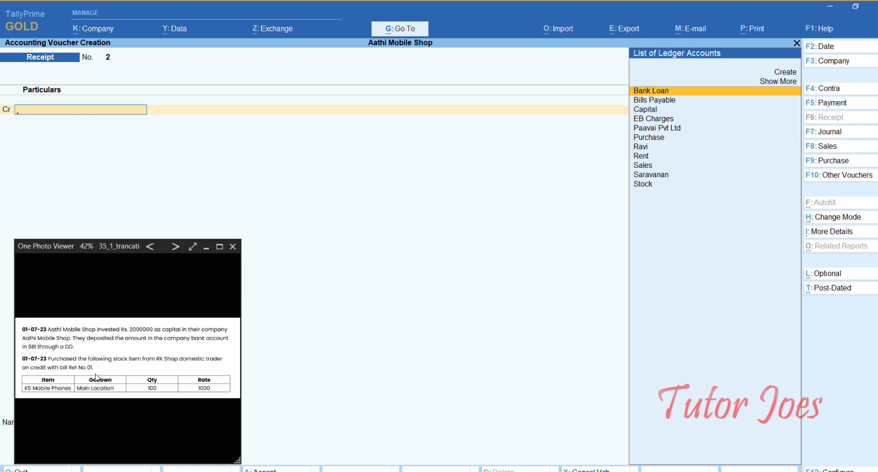
- Start Purchase voucher No. 1 with supplier invoice number 01 dated 1-Jul-23
click(838, 160)
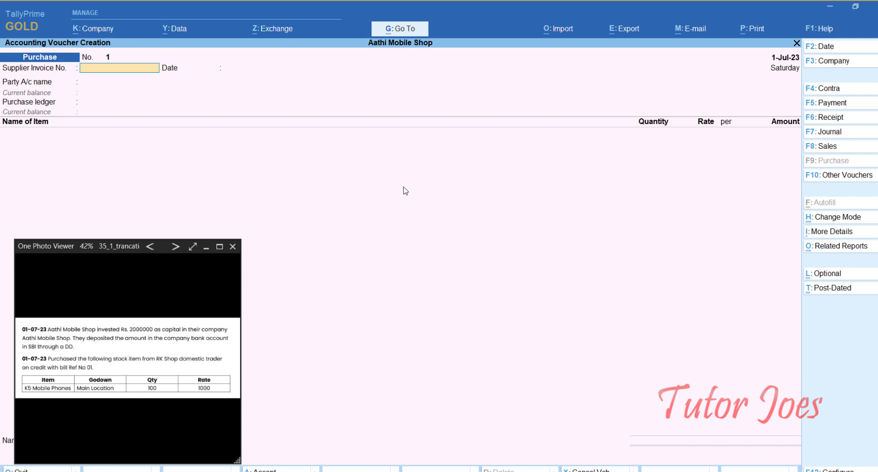
text(01)
key(Return)
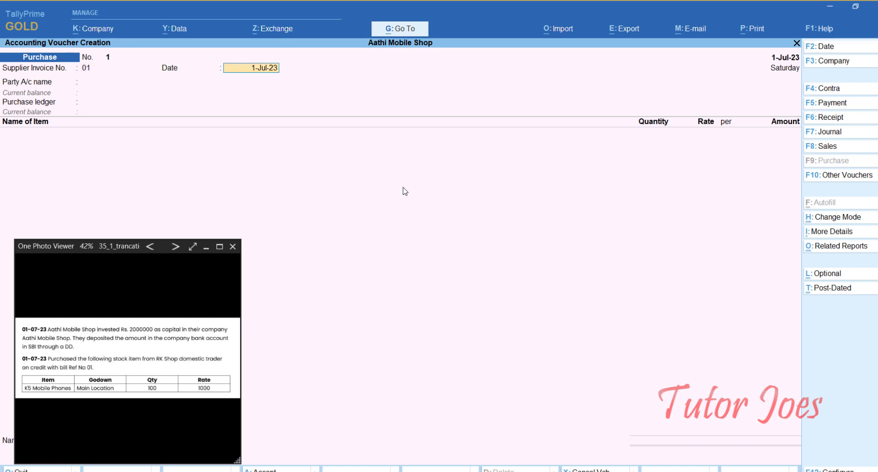
key(Return)
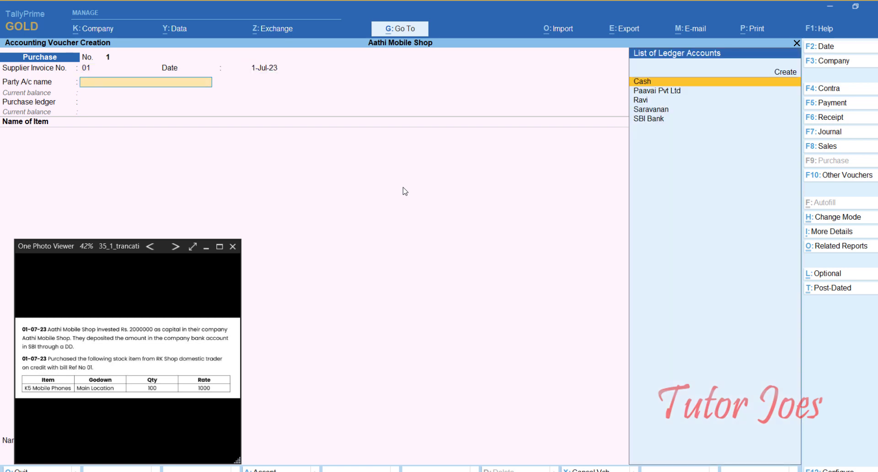
- Create supplier ledger RK Shop under Sundry Creditors and accept the receipt and party details
key(alt+c)
text(RK Shop)
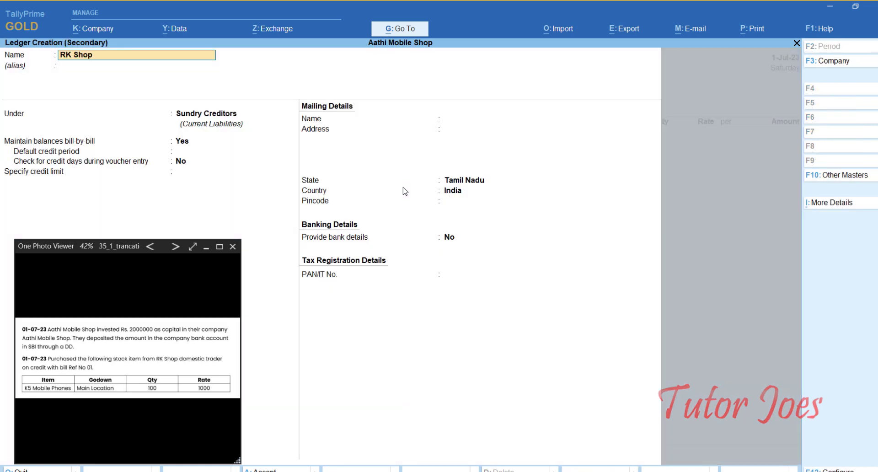
key(Return)
key(Return)
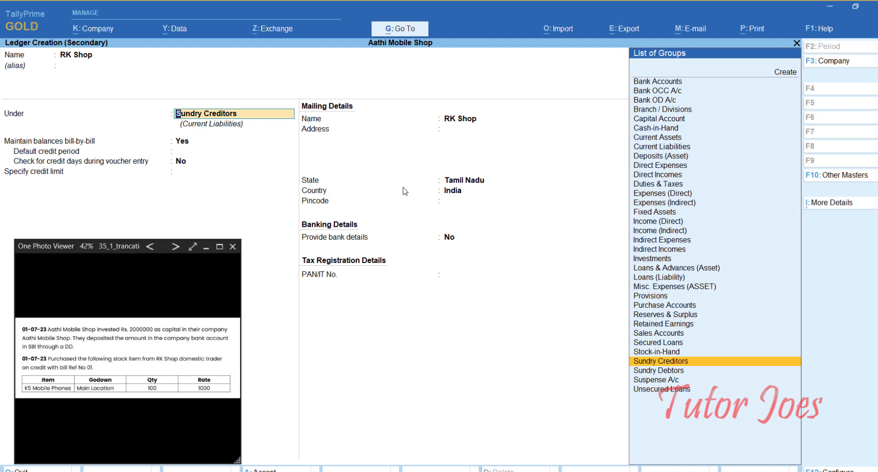
key(Return)
key(Return)
key(Return)
key(Return)
key(Return)
key(Return)
key(Return)
key(Return)
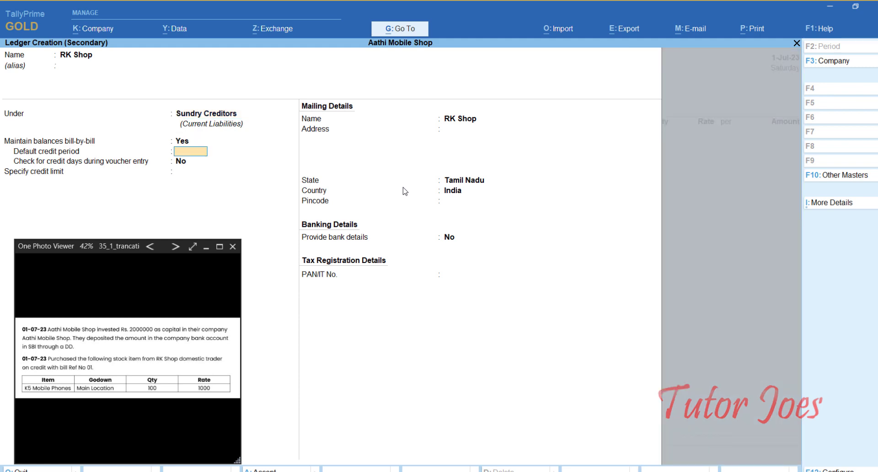
key(Return)
key(Return)
key(Return)
key(Return)
key(Return)
key(Return)
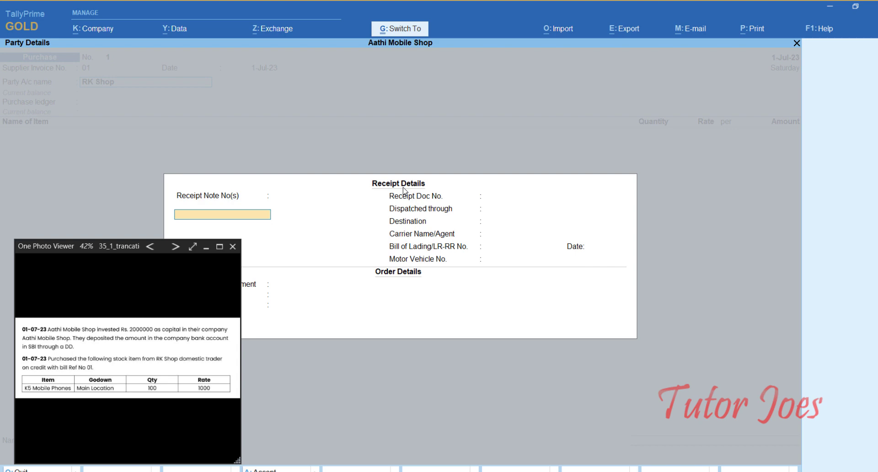
key(ctrl+a)
key(ctrl+a)
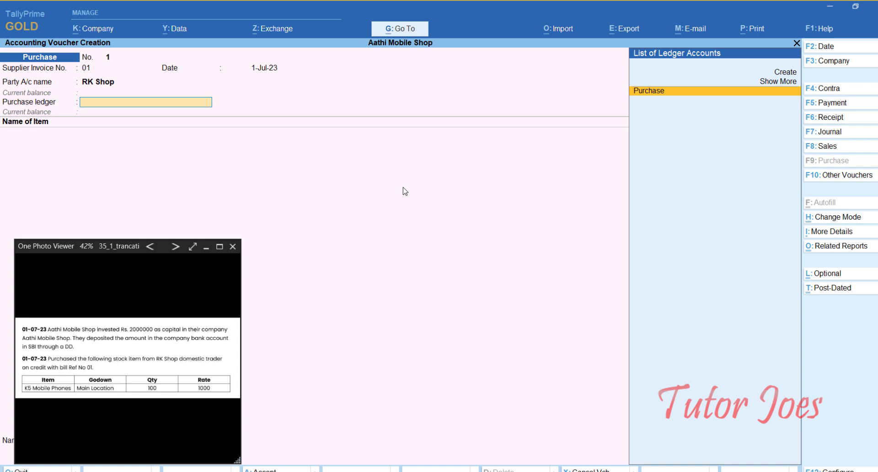
key(alt+c)
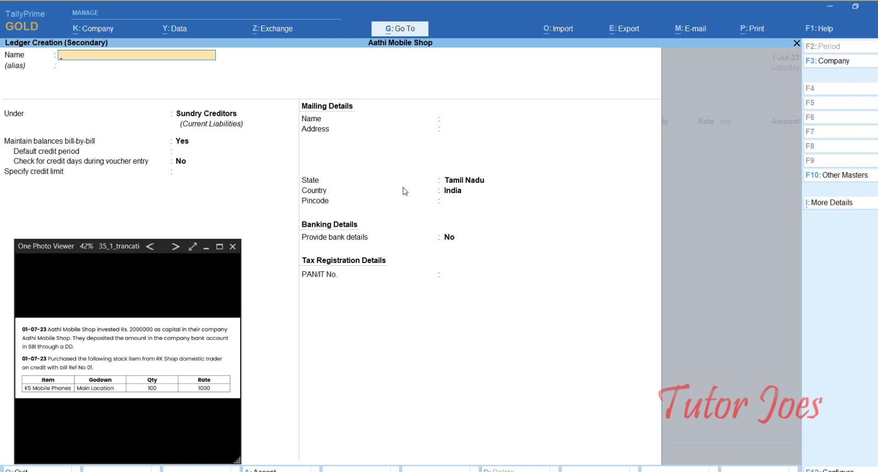
- Create the Domestic Purchase ledger under Purchase Accounts, then quit the unsaved purchase voucher
text(Domestic Purchase)
key(Return)
key(Return)
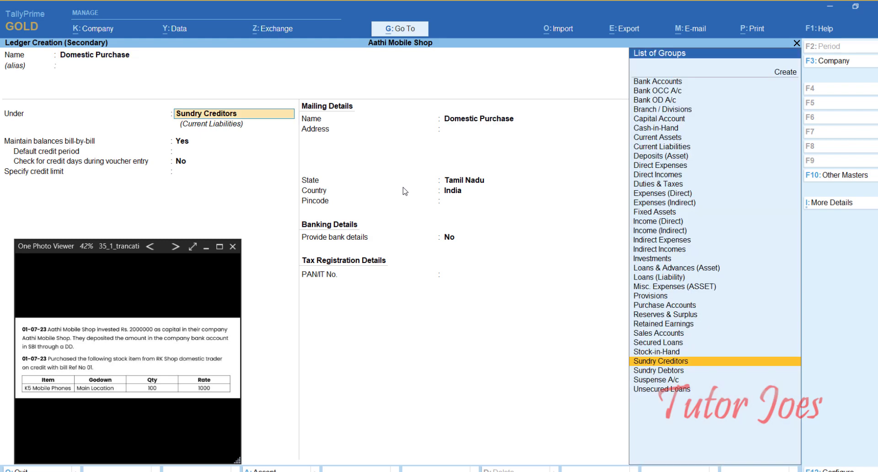
text(Pur)
key(Return)
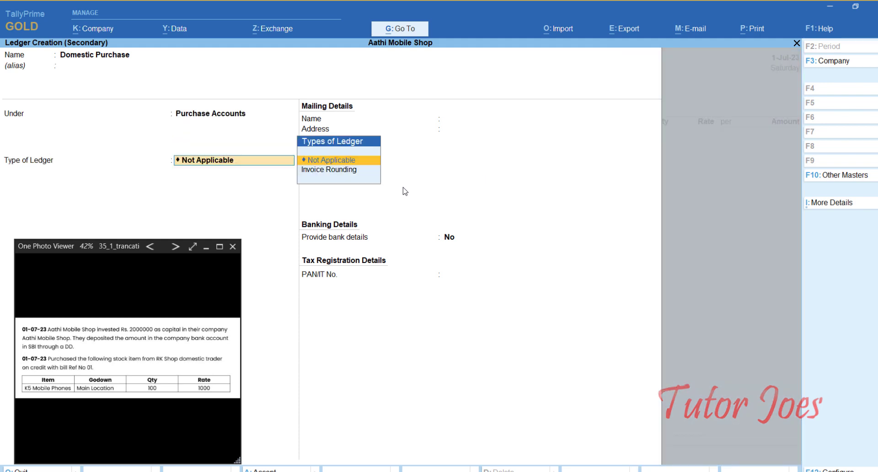
key(Return)
key(Return)
key(Return)
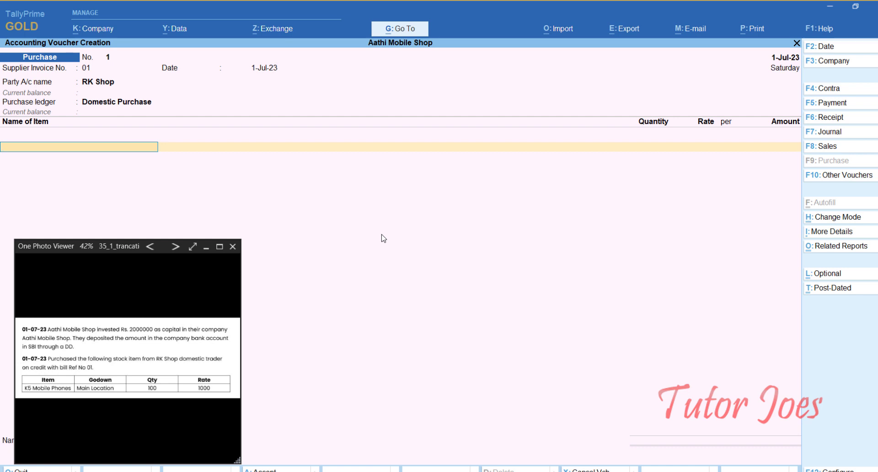
key(Escape)
- Confirm quitting the voucher, then re-accept Main Location unchanged in the Location masters
key(y)
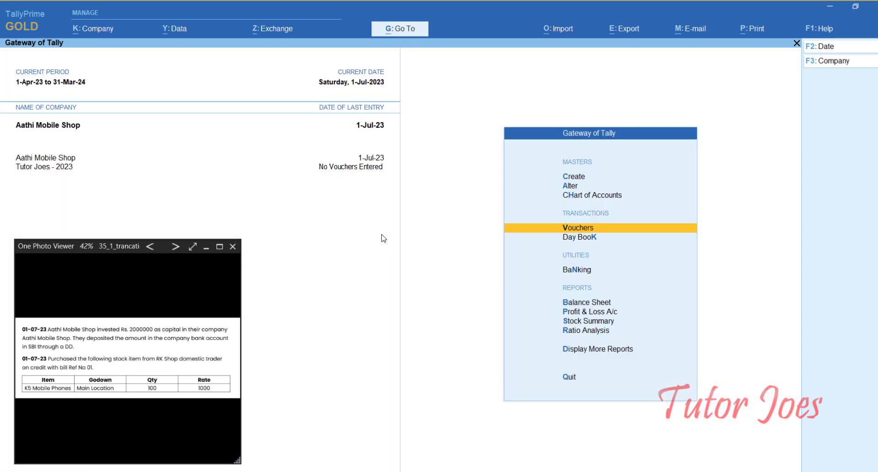
key(Up)
key(Up)
key(Up)
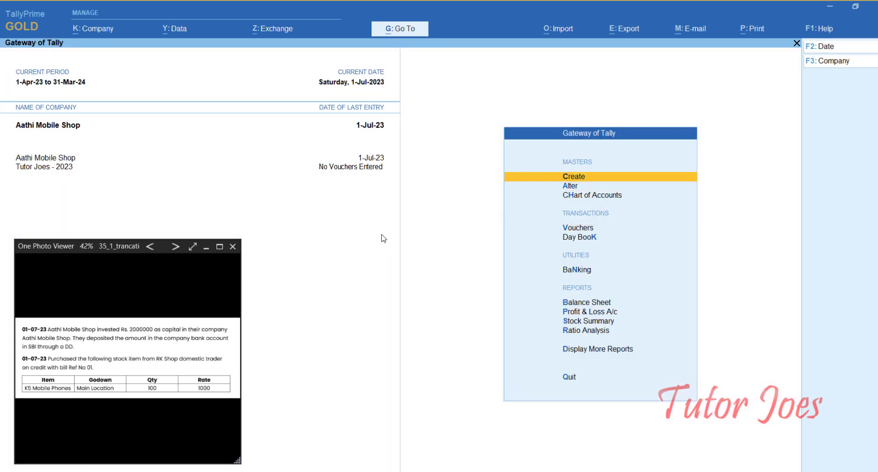
key(Return)
key(Down)
key(Down)
key(Down)
key(Down)
key(Down)
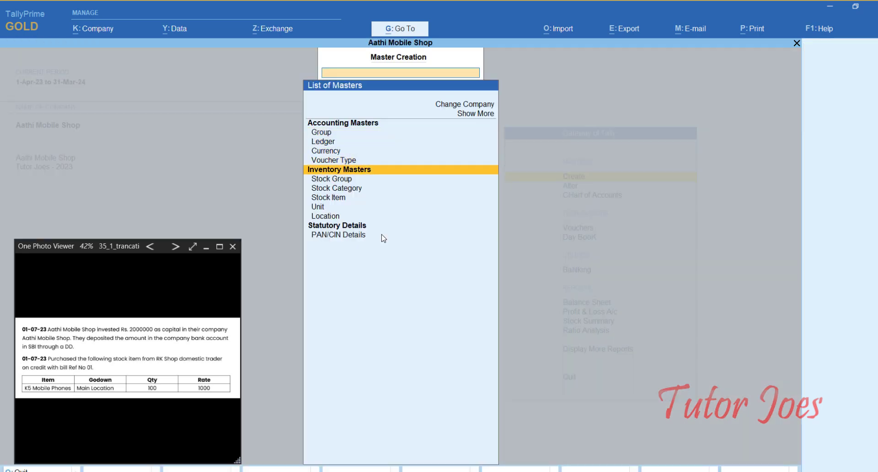
key(Down)
key(Down)
key(Down)
key(Return)
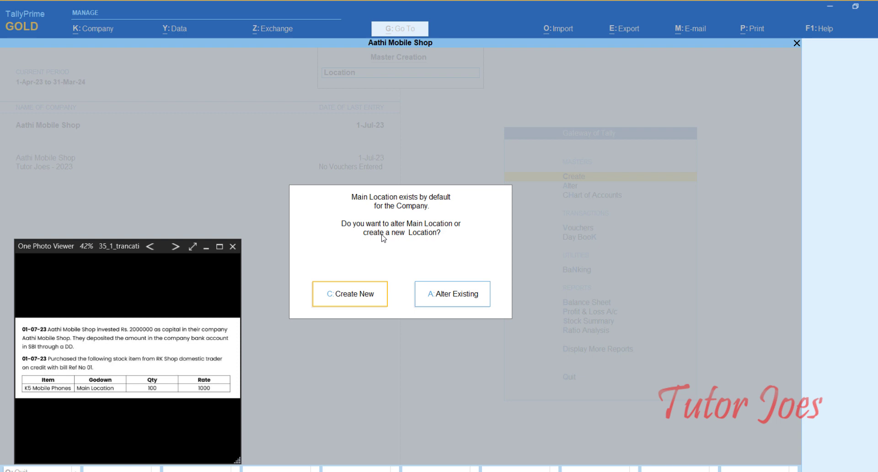
key(Right)
key(Return)
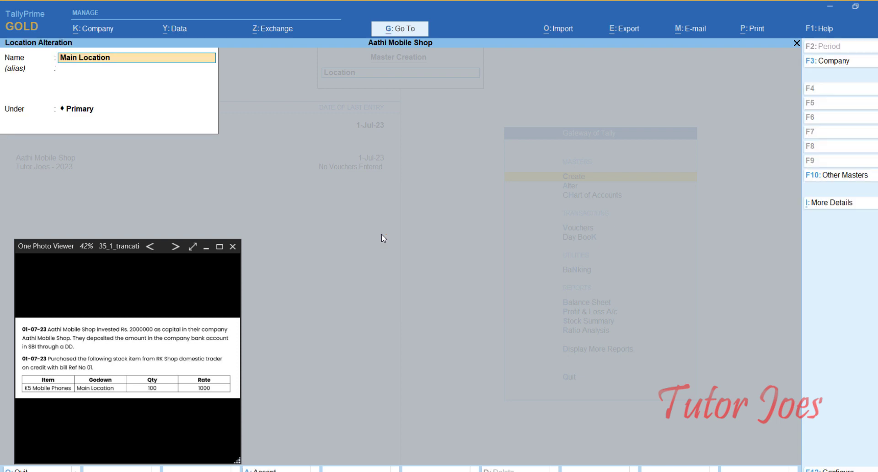
key(Return)
key(Return)
key(Return)
key(Return)
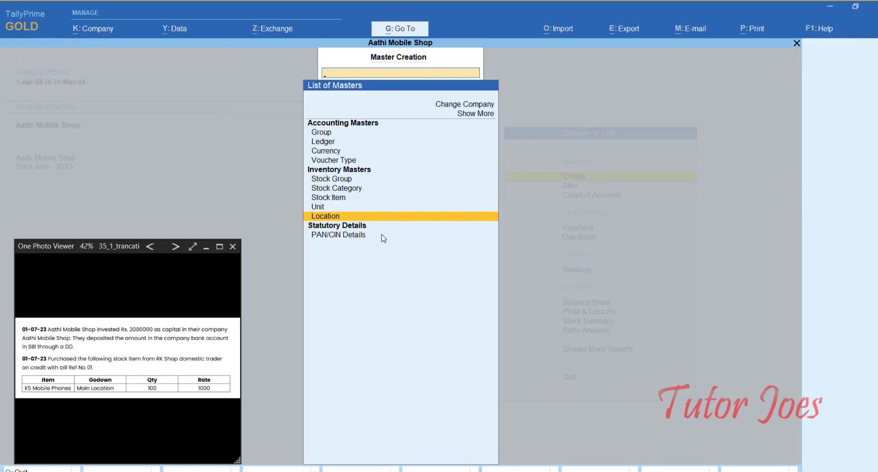
key(Return)
key(Return)
- Create a new location named Warehouse
text(Warehouse)
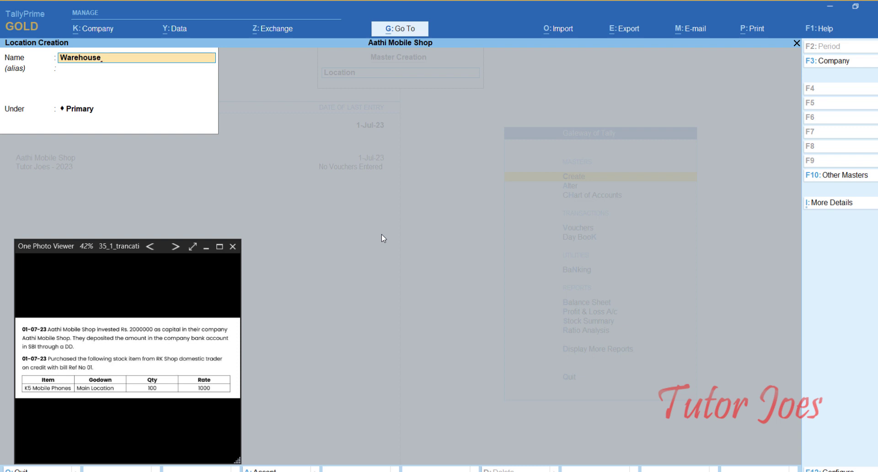
key(Return)
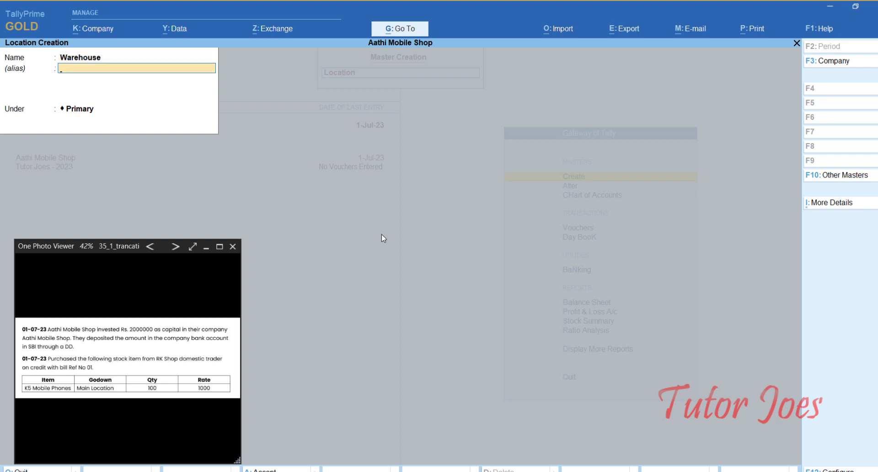
key(Return)
key(Return)
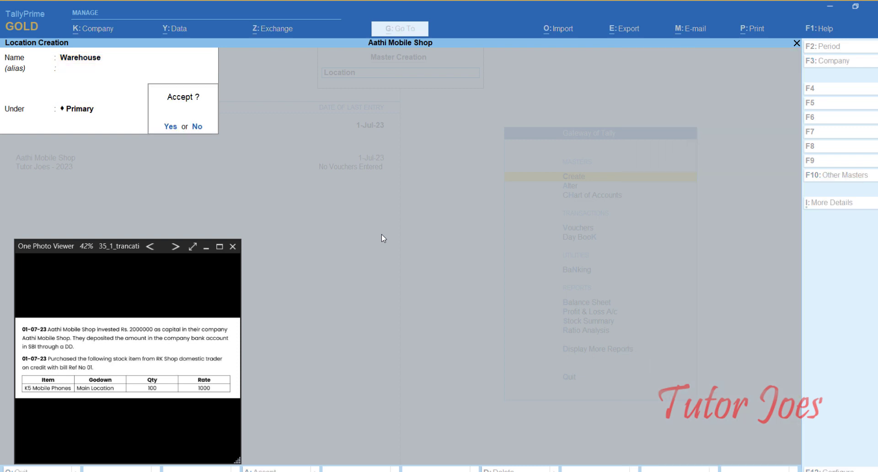
key(Return)
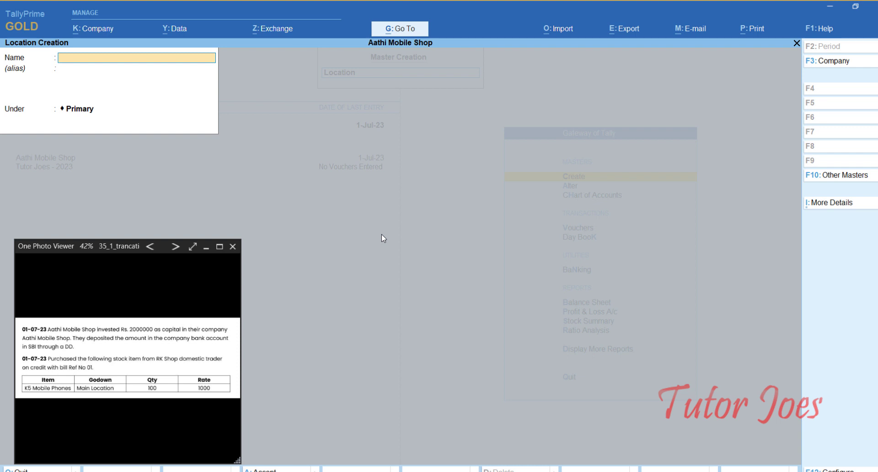
key(Escape)
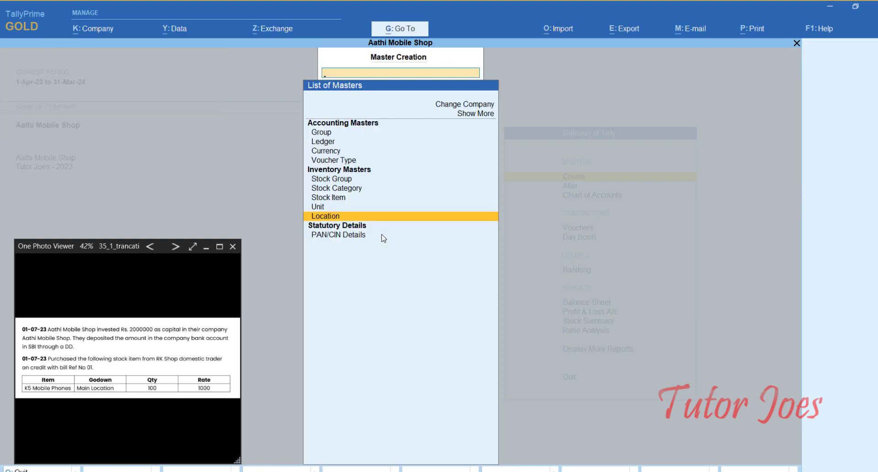
- Cancel the Unit Creation form and return to the voucher entry option
key(Up)
key(Return)
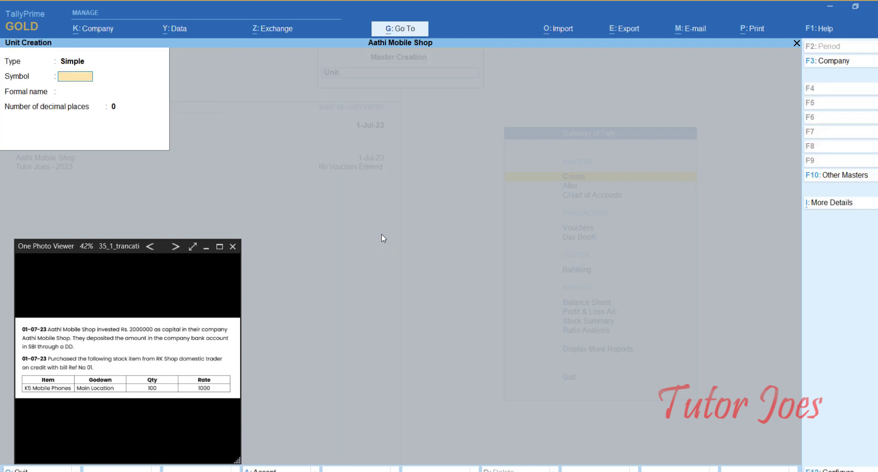
key(Escape)
key(Return)
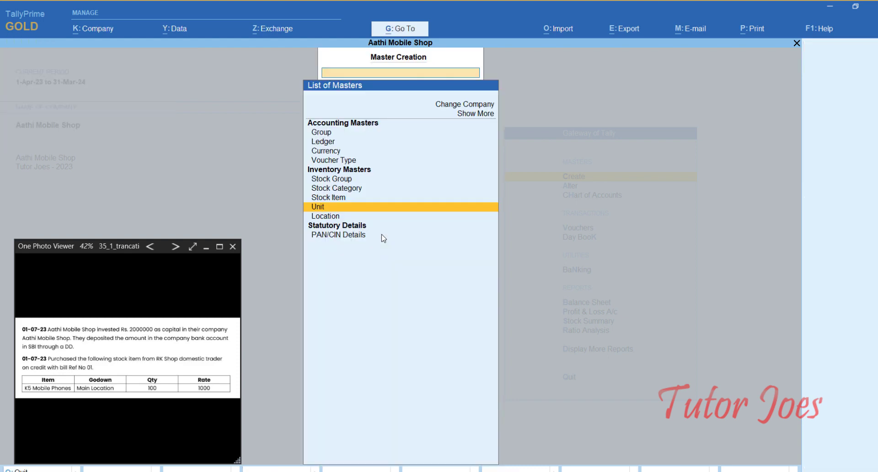
key(Escape)
key(Down)
key(Down)
key(Down)
key(Down)
key(Up)
- Start a Purchase voucher: invoice 01, 1-Jul-23, party RK Shop, ledger Domestic Purchase
key(Return)
key(F9)
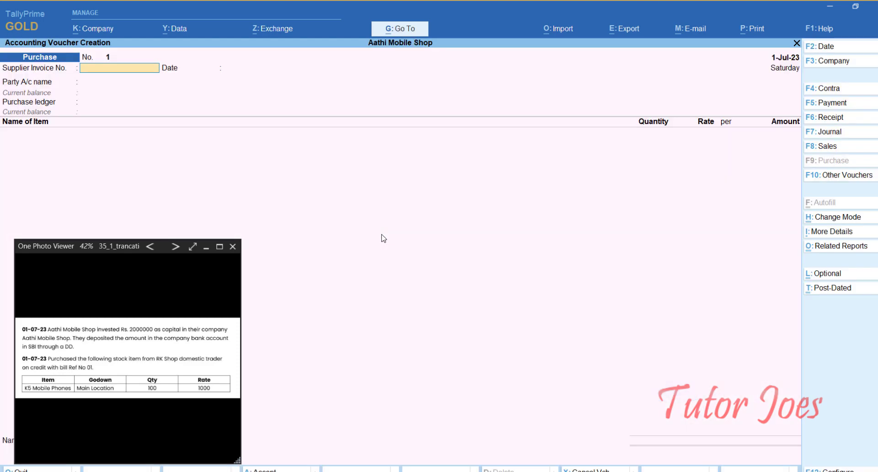
text(01)
key(Return)
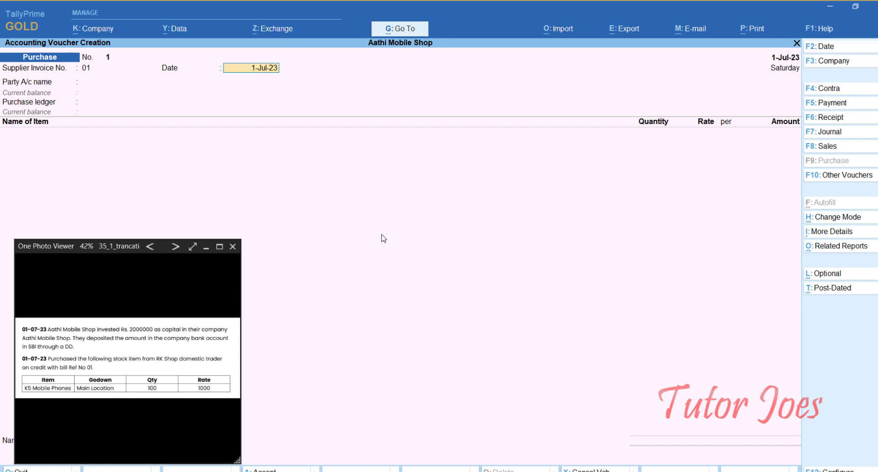
key(Return)
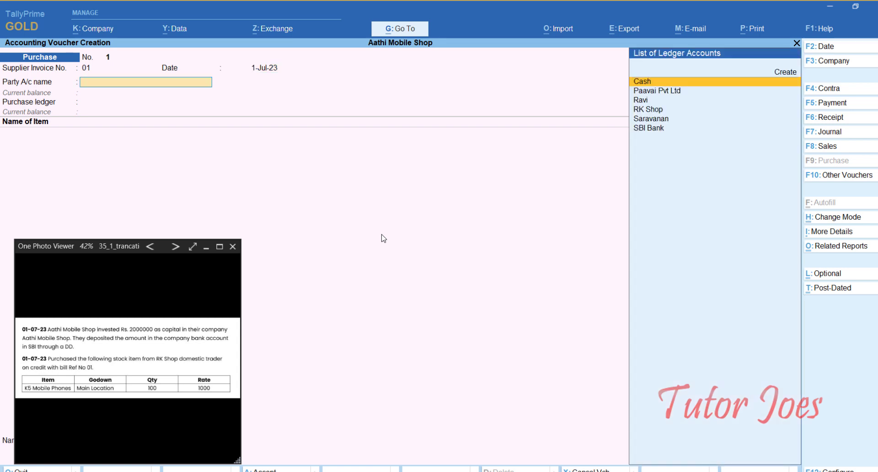
key(Down)
key(Down)
key(Down)
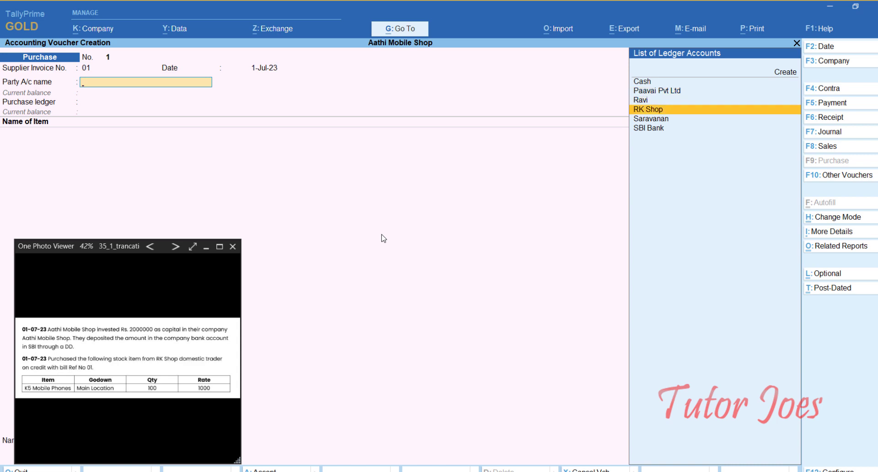
key(Return)
key(ctrl+a)
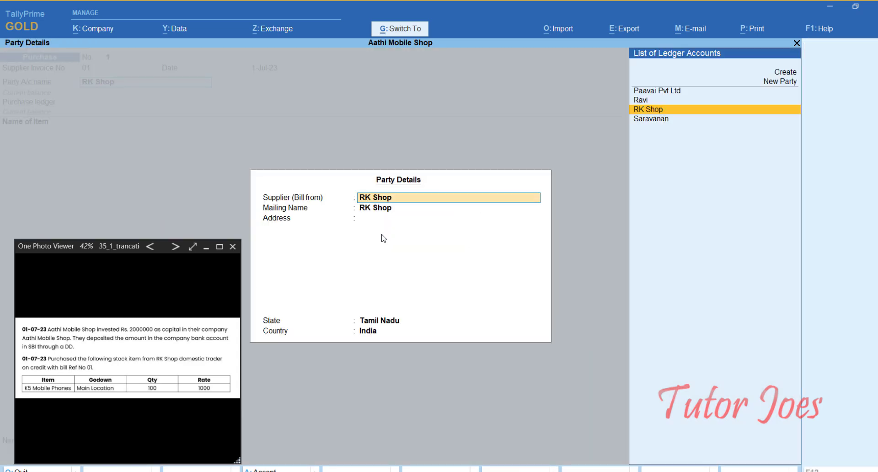
key(ctrl+a)
key(Return)
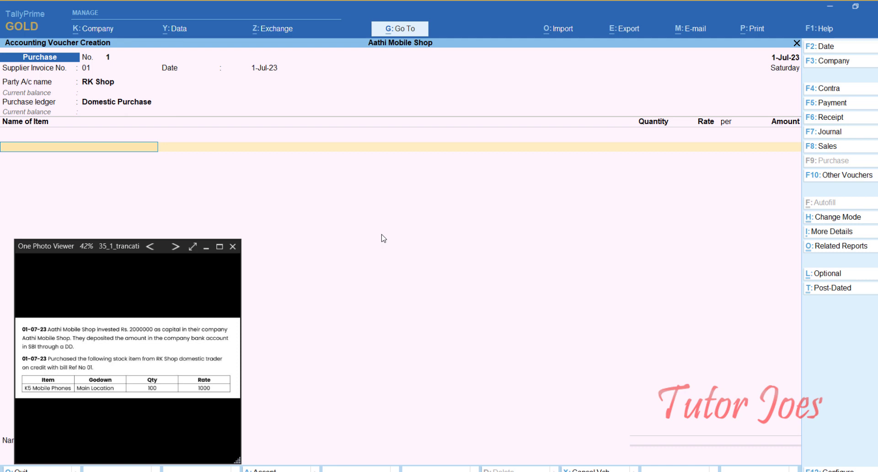
- Create stock item K5 Mobile Phones under Primary with units nos and duty rate 0
key(alt)
key(alt+c)
text(K5)
text(Mobile Phones)
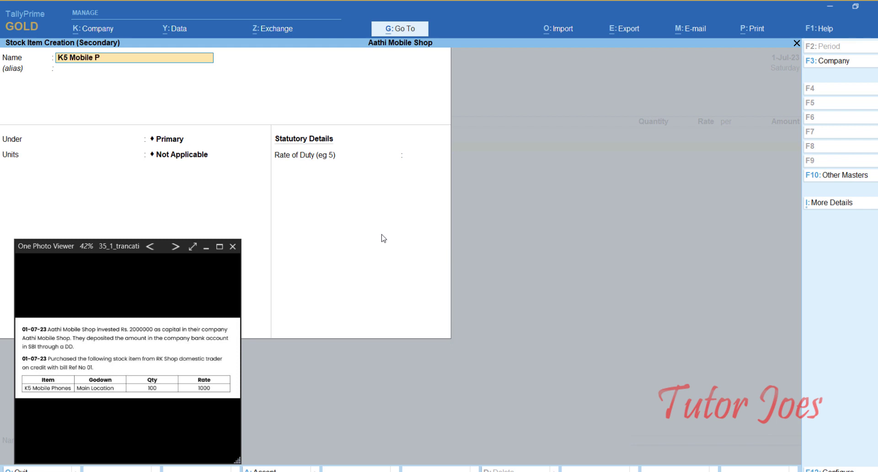
key(Return)
key(Return)
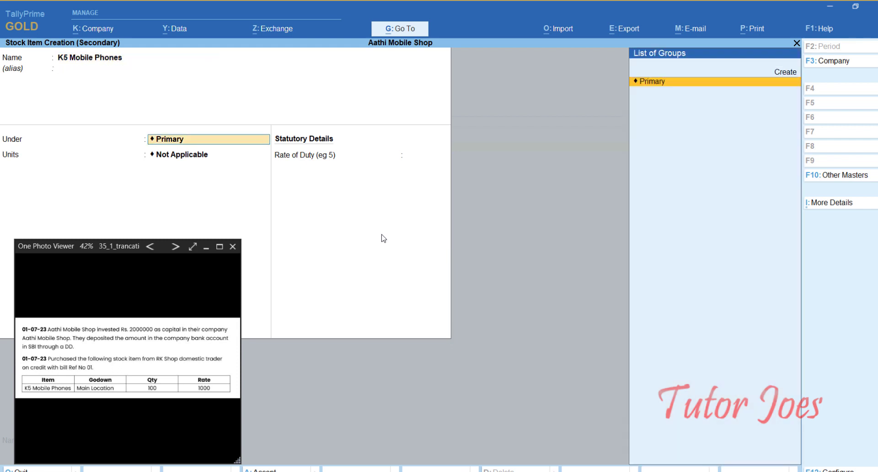
key(Return)
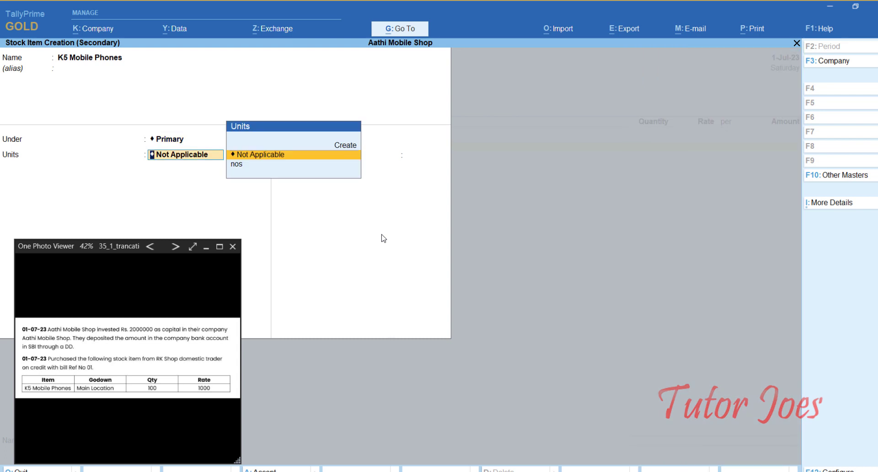
key(Down)
key(Return)
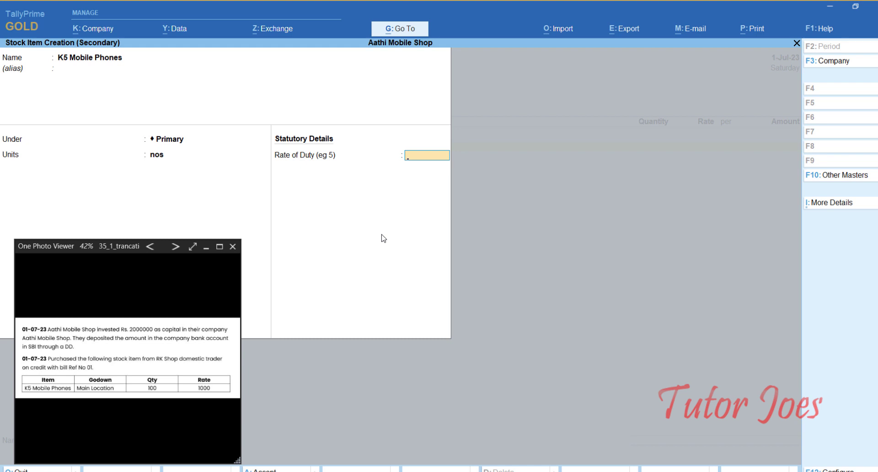
key(Return)
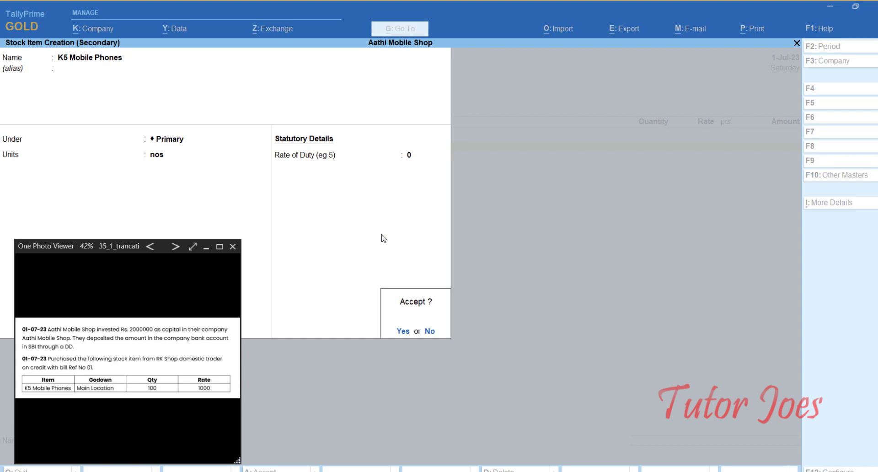
key(Return)
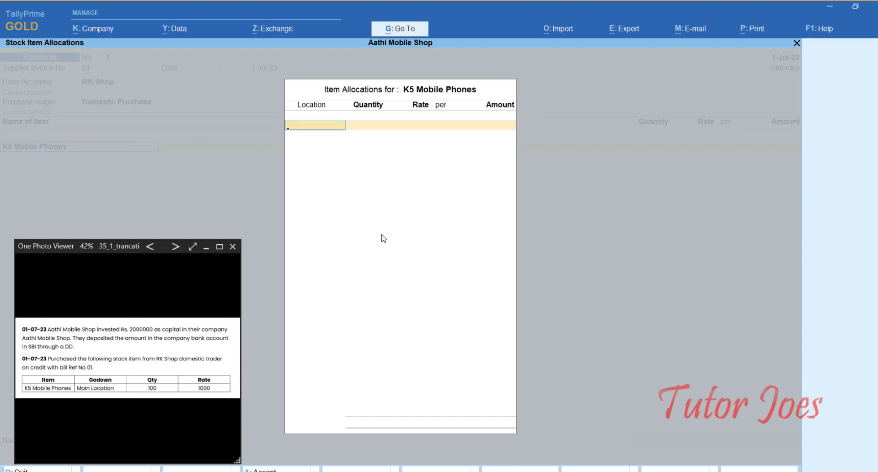
- Allocate 100 nos K5 Mobile Phones at 1,000 from Main Location
text(M)
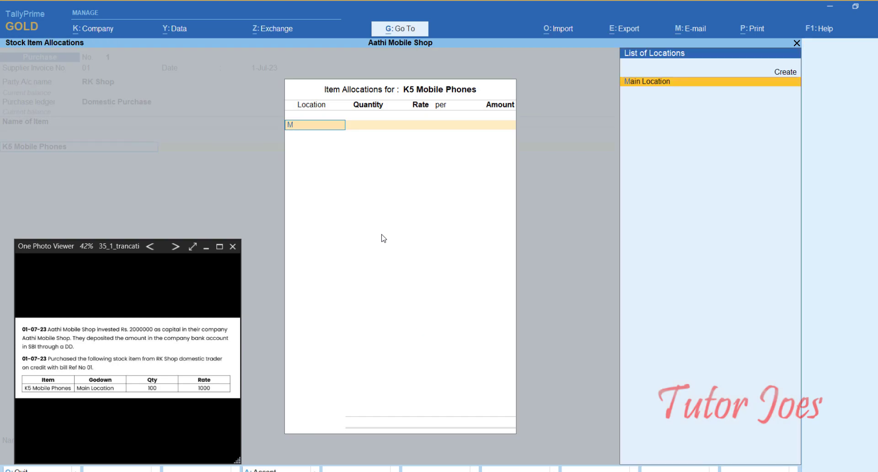
key(Return)
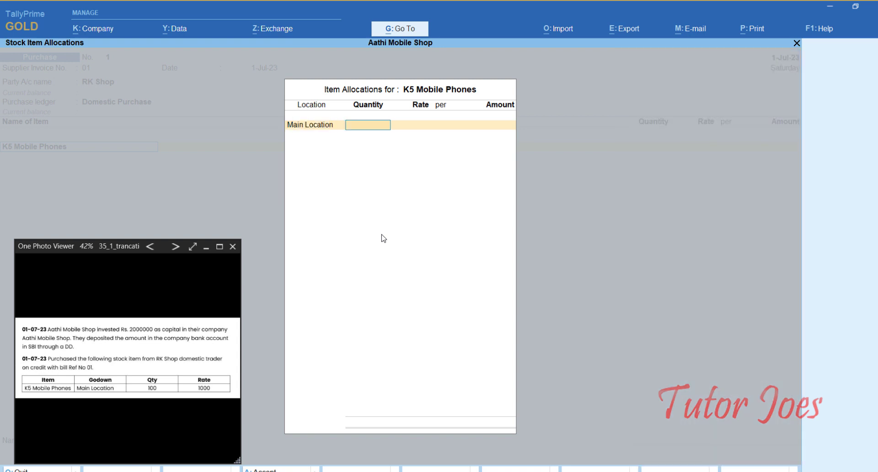
text(100)
key(Return)
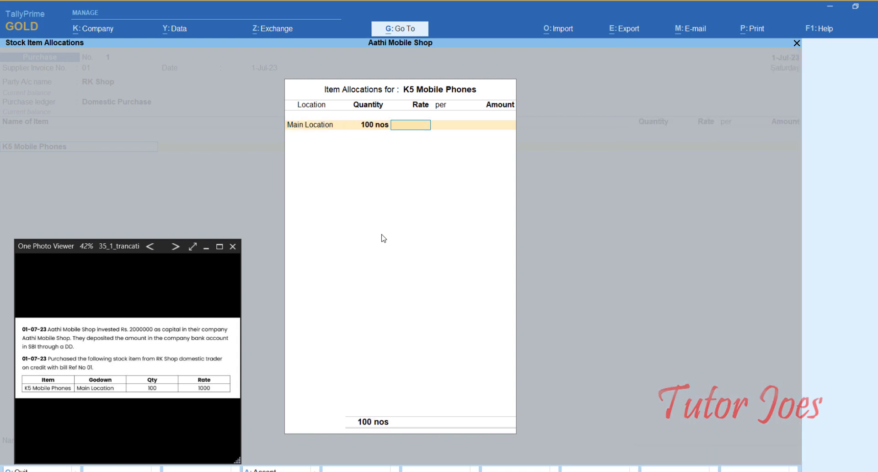
text(1000)
key(Return)
key(Return)
key(Return)
key(Return)
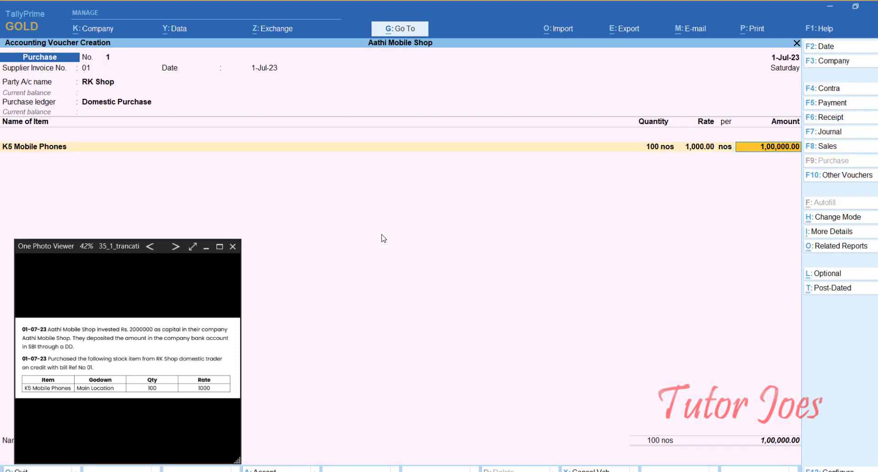
key(Return)
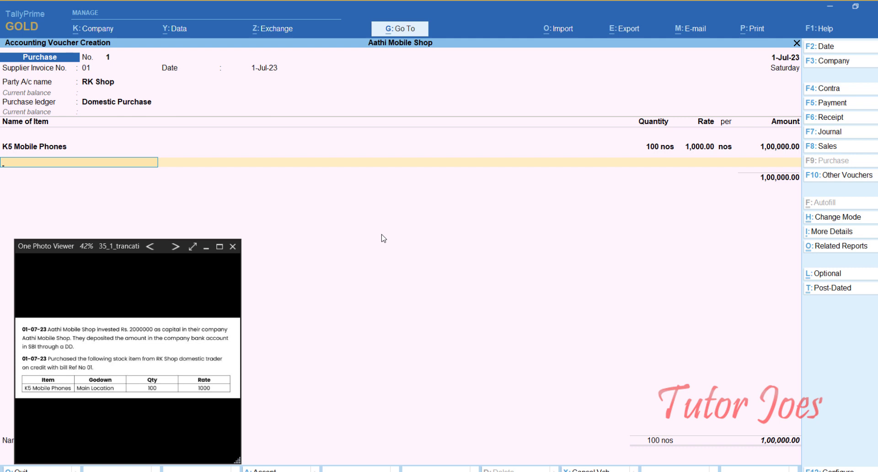
- End the item list, set New Ref bill 01 for RK Shop and accept the voucher
key(Return)
key(Return)
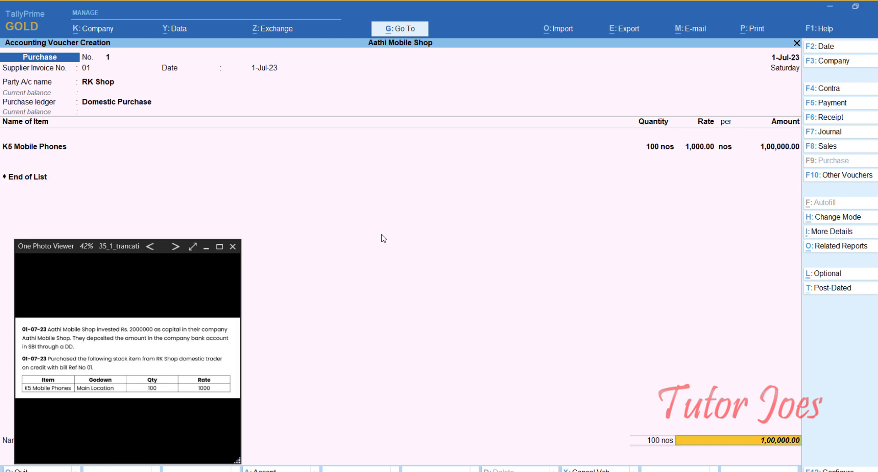
key(Return)
key(Return)
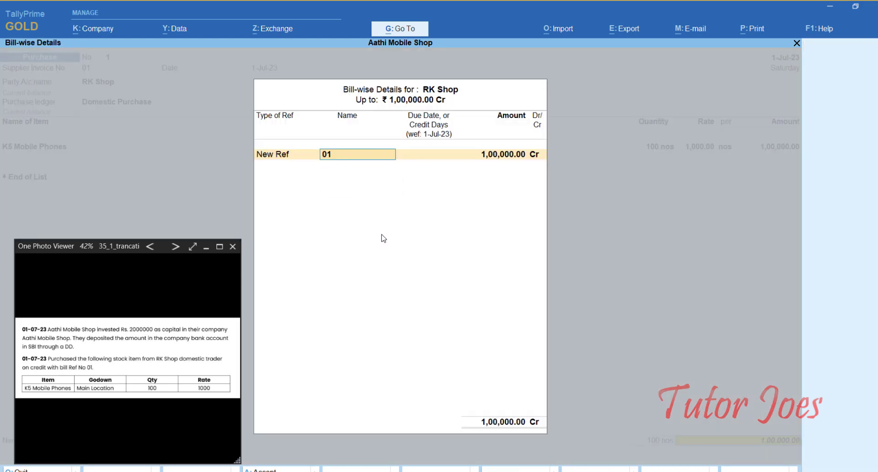
key(Return)
key(Return)
key(Return)
key(Return)
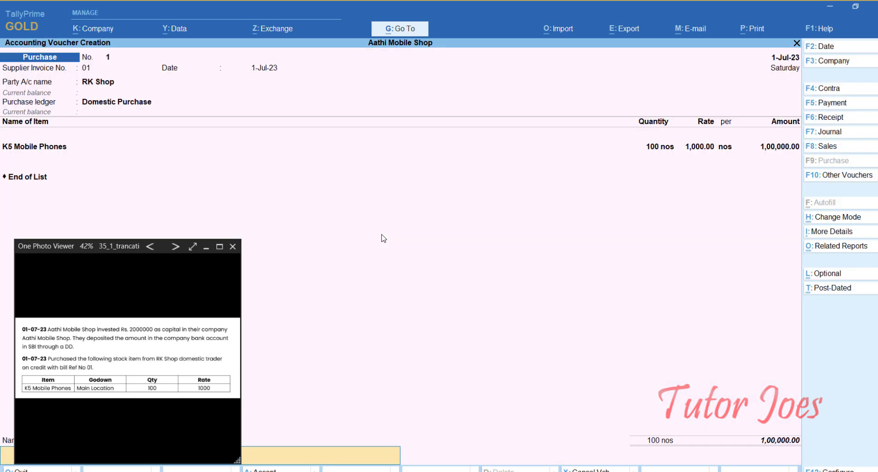
key(Return)
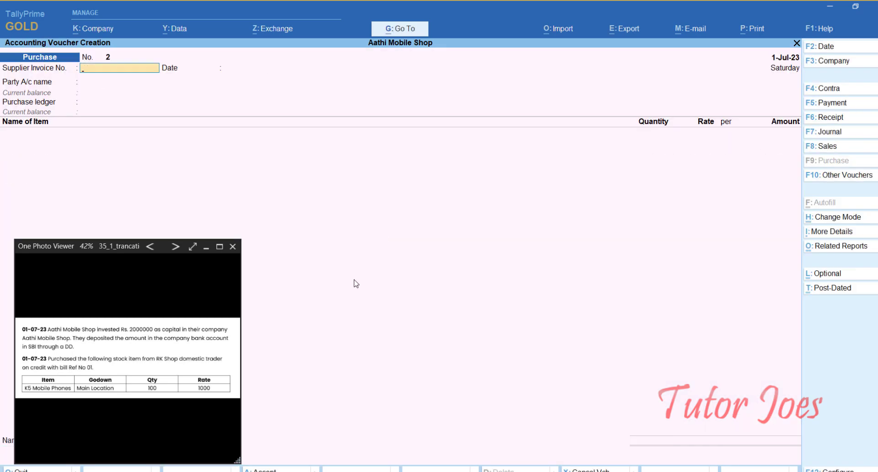
- Start a payment voucher dated 1-Aug-23 with RK Shop as the debit ledger
click(171, 247)
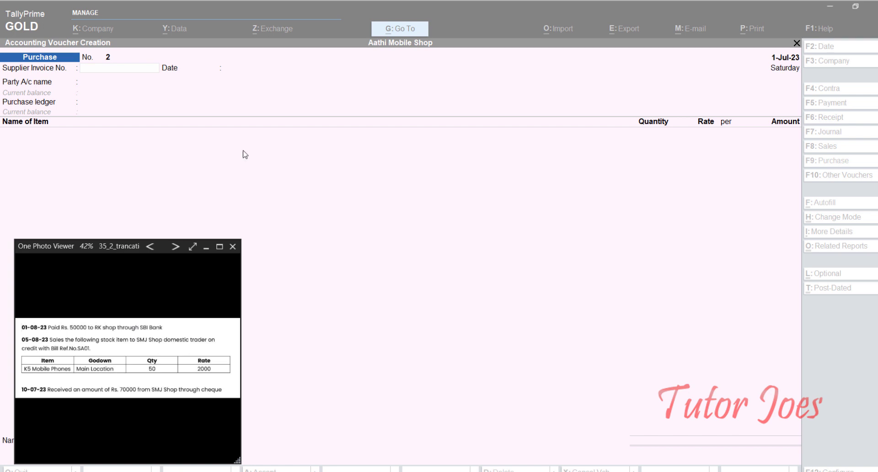
click(272, 11)
key(F5)
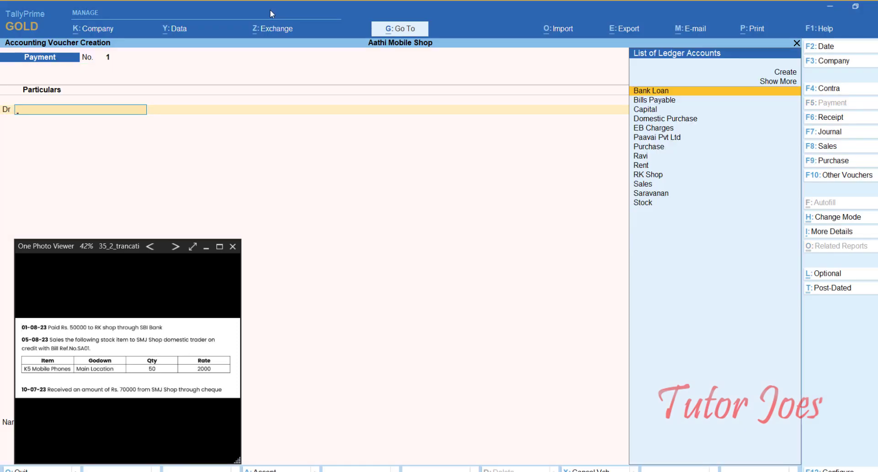
key(Down)
key(Down)
key(Down)
key(Down)
key(Down)
key(Down)
key(Down)
key(Down)
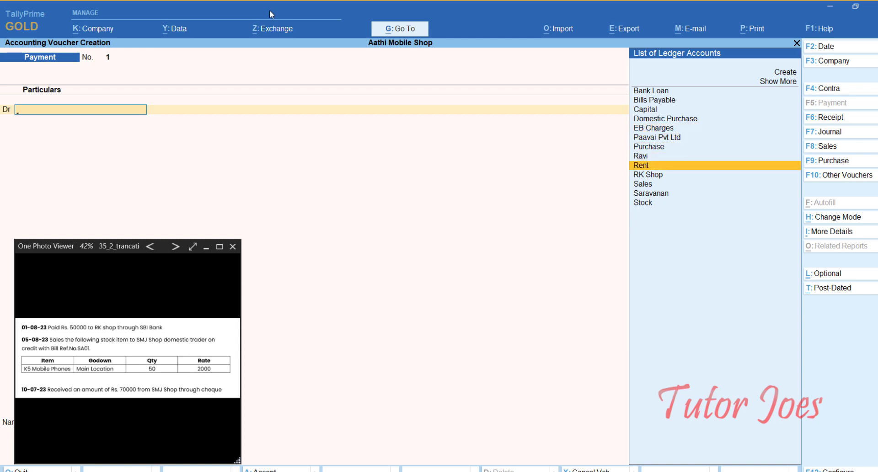
key(F2)
text(1-8)
key(Return)
key(Down)
key(Return)
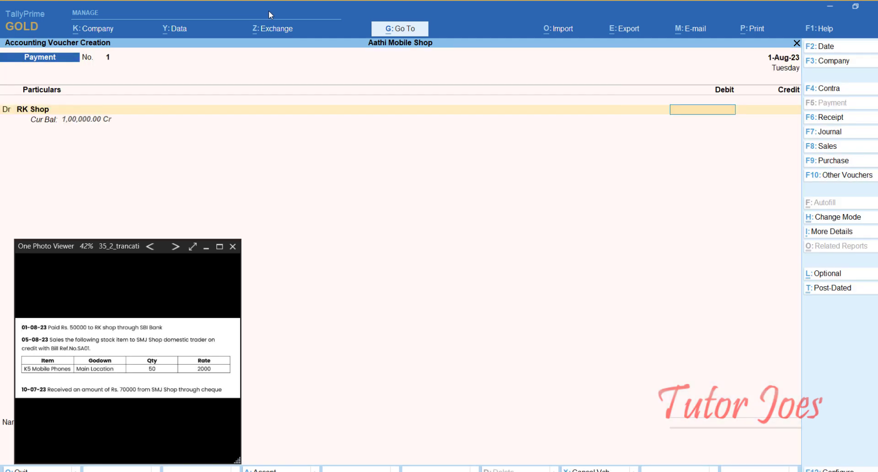
- Debit RK Shop 50,000 against pending bill 01
text(500000)
key(Return)
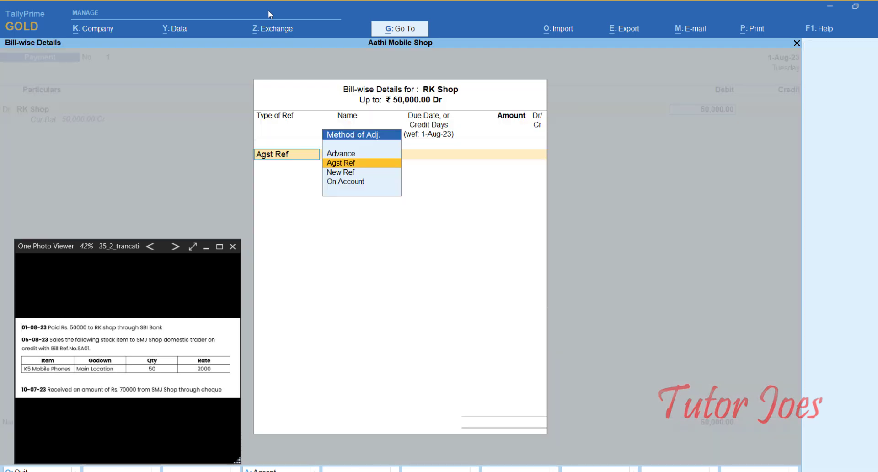
key(Return)
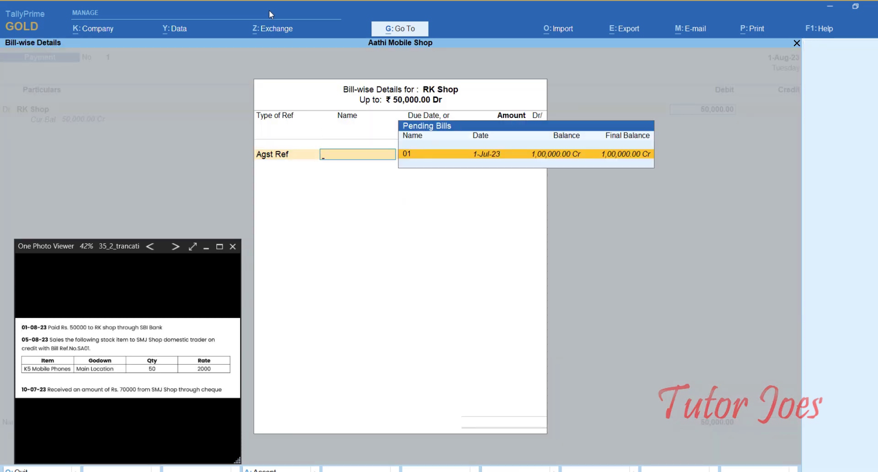
key(Return)
key(Return)
key(Return)
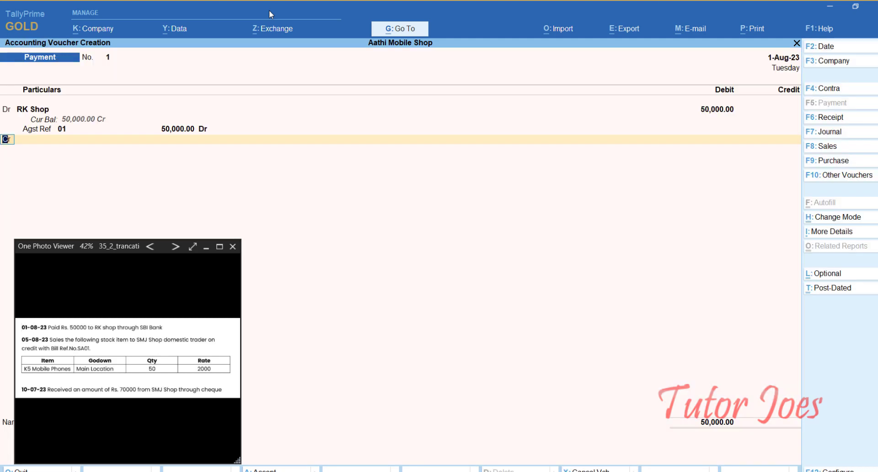
key(Return)
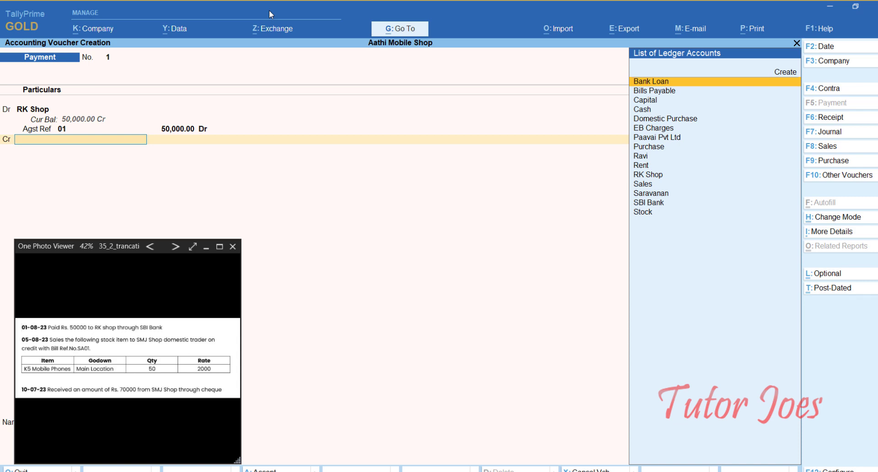
- Credit SBI Bank 50,000 and accept the cheque bank allocation details
text(S)
key(Down)
key(Down)
key(Down)
key(Up)
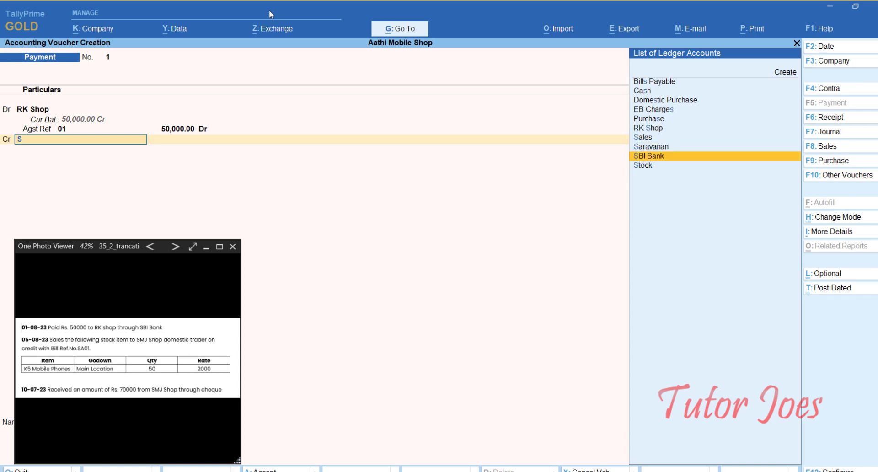
key(Return)
key(Return)
key(Return)
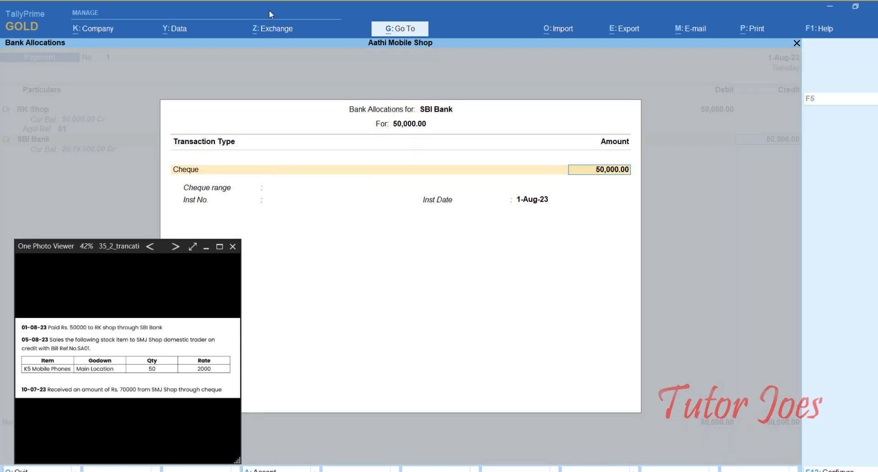
key(Return)
key(Return)
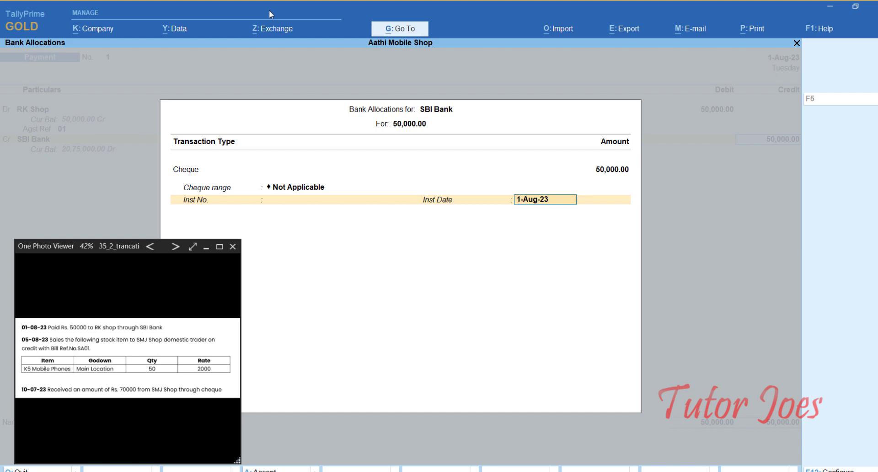
key(Return)
key(Return)
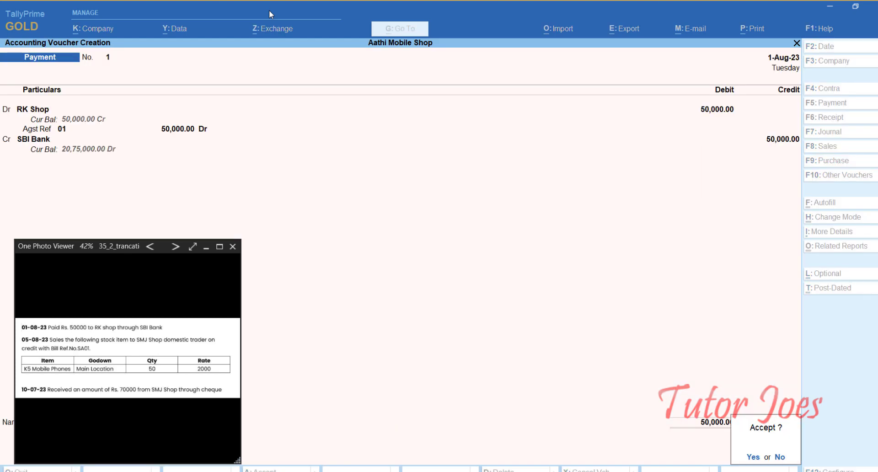
key(Return)
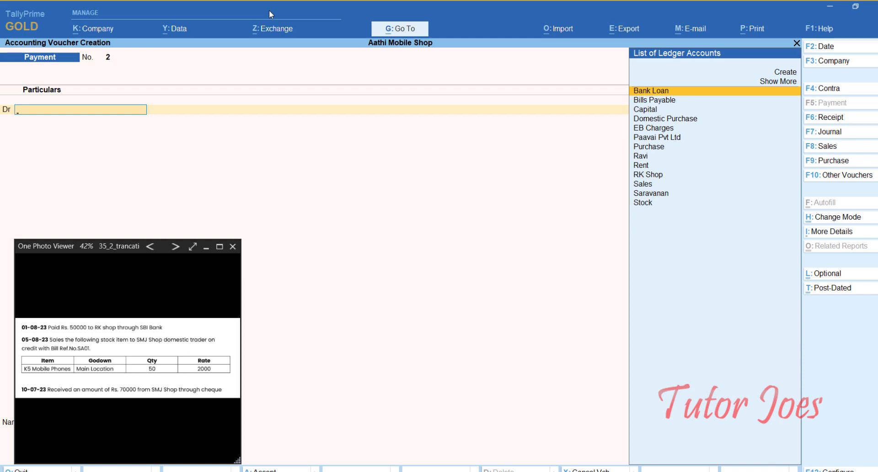
- Start sales voucher SA01 dated 5-Aug-23
key(F8)
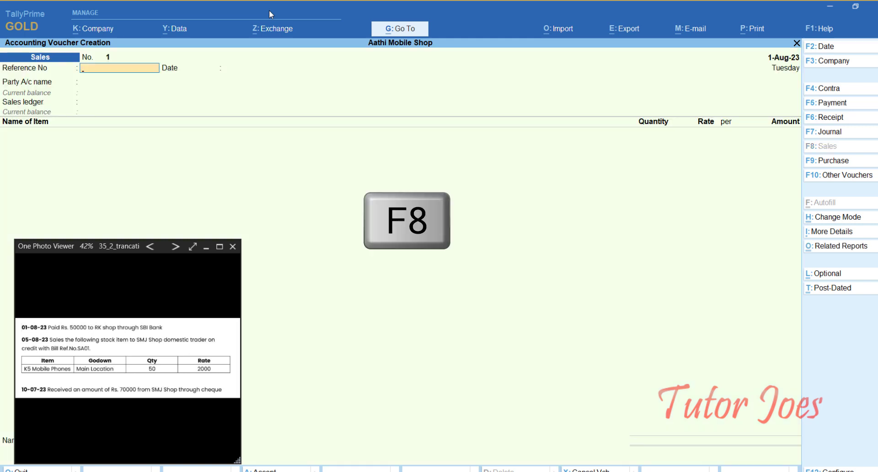
key(F2)
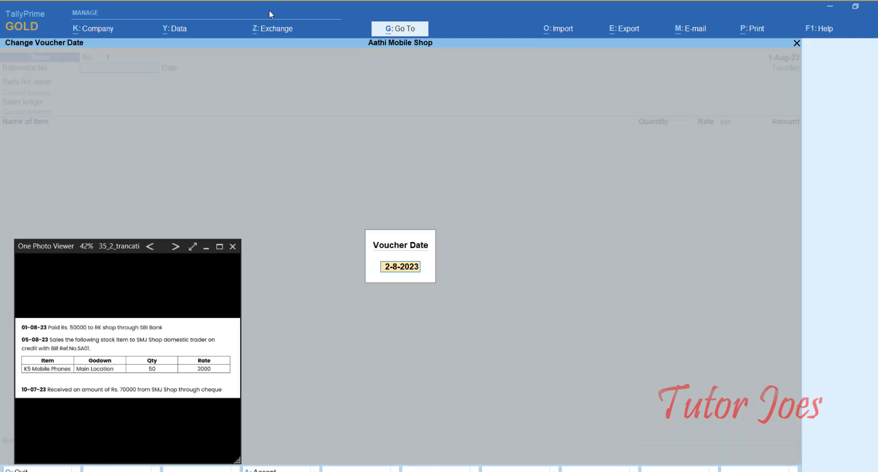
text(5-8)
key(Return)
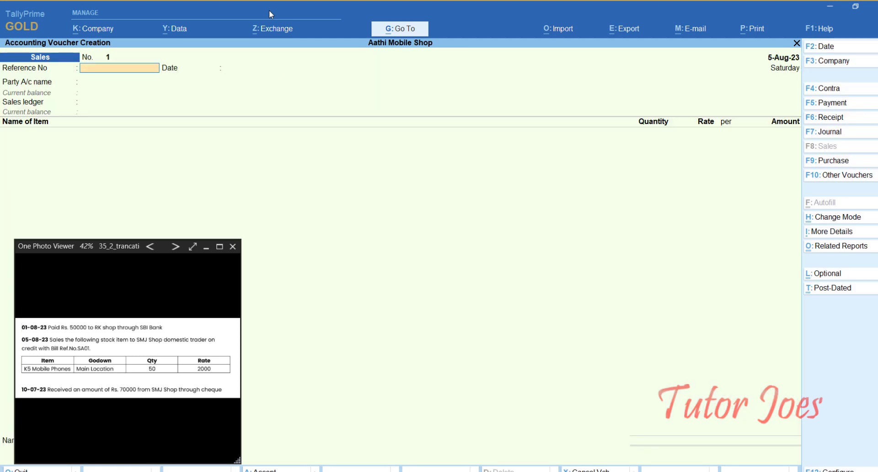
text(SA01)
key(Return)
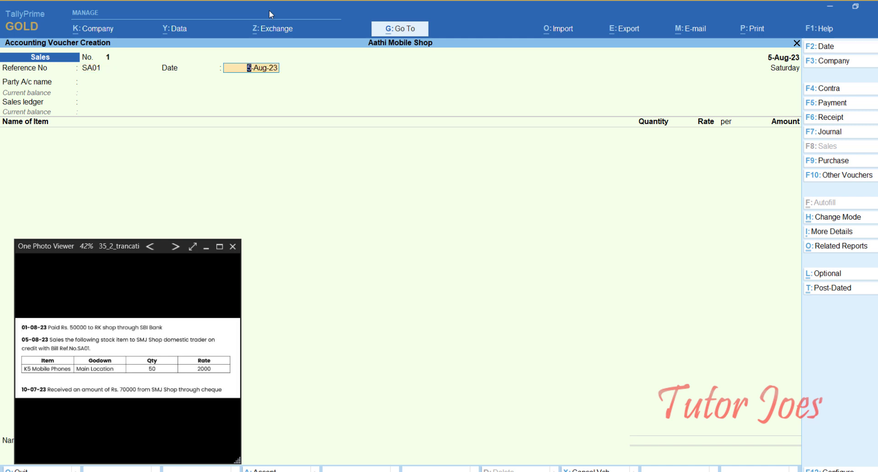
key(Return)
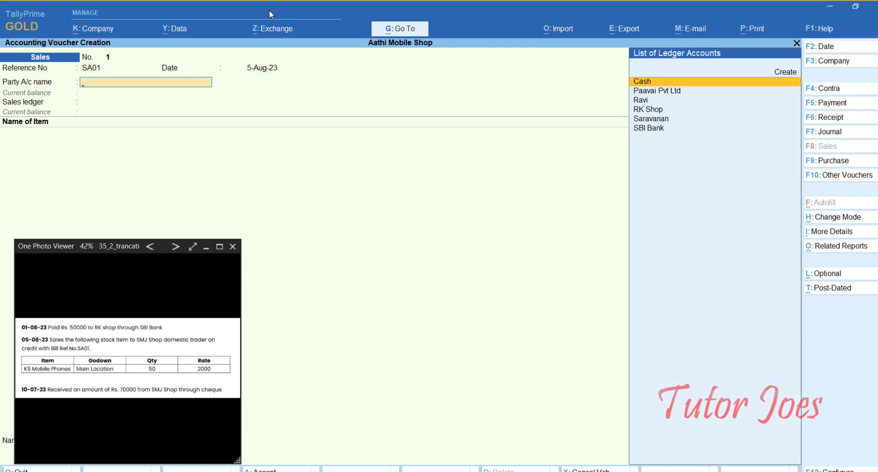
- Create party ledger SMJ Shop under Sundry Debtors and accept its dispatch and party details
key(alt+c)
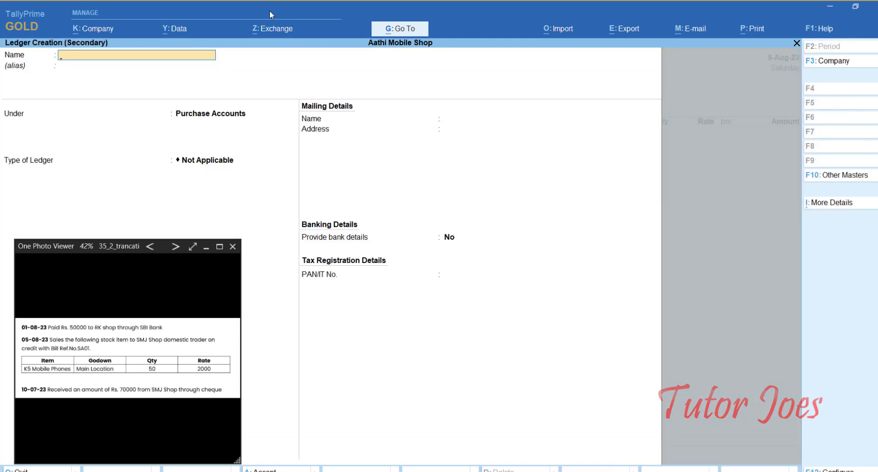
text(SMJ Shop)
key(Return)
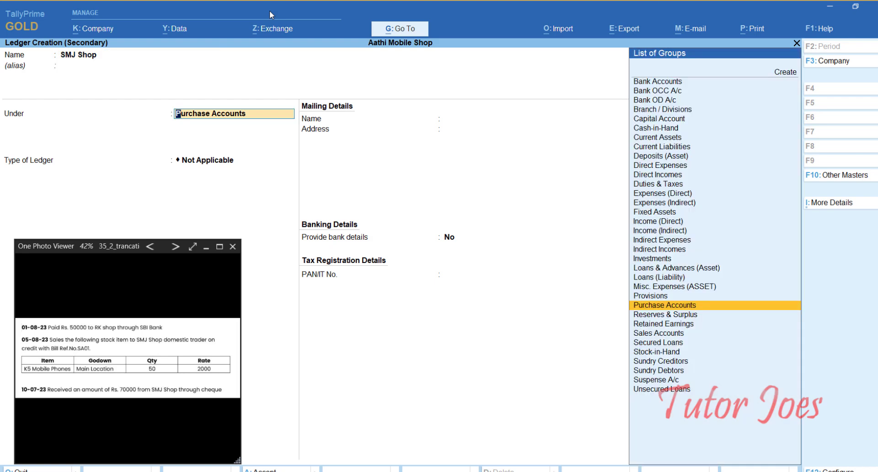
text(Su)
key(Up)
key(Up)
key(Return)
key(Return)
key(Return)
key(Return)
key(Return)
key(Return)
key(Return)
key(Return)
key(Return)
key(Return)
key(Return)
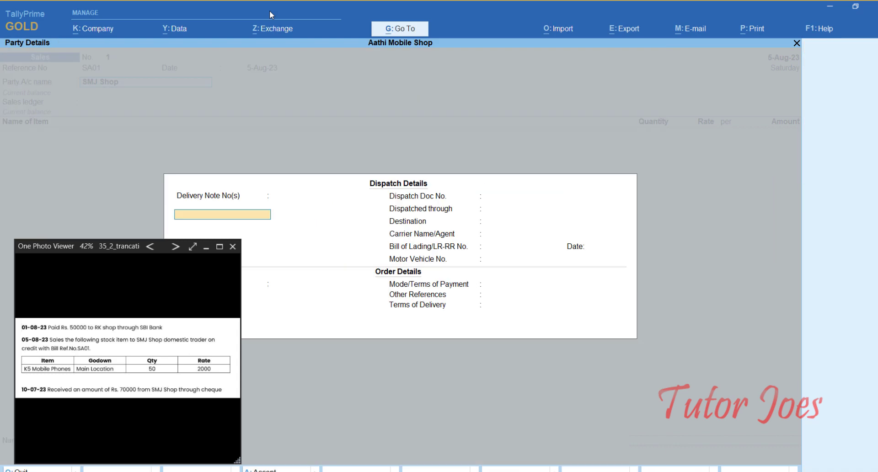
key(ctrl)
key(ctrl+a)
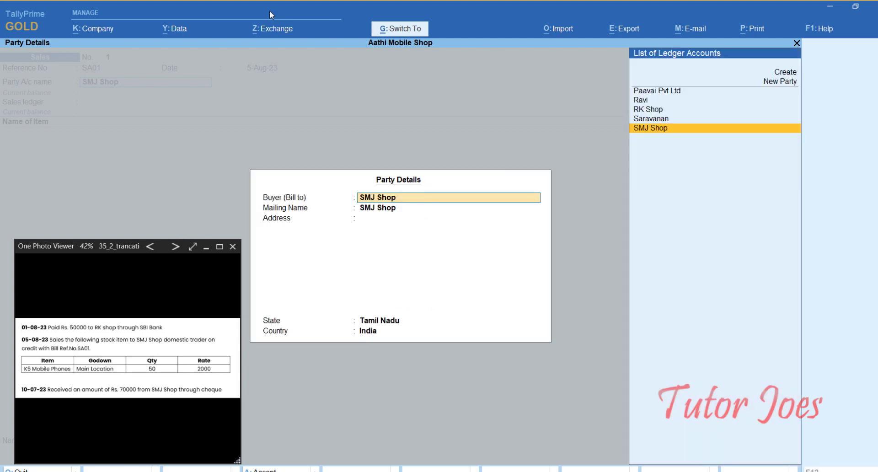
key(ctrl+a)
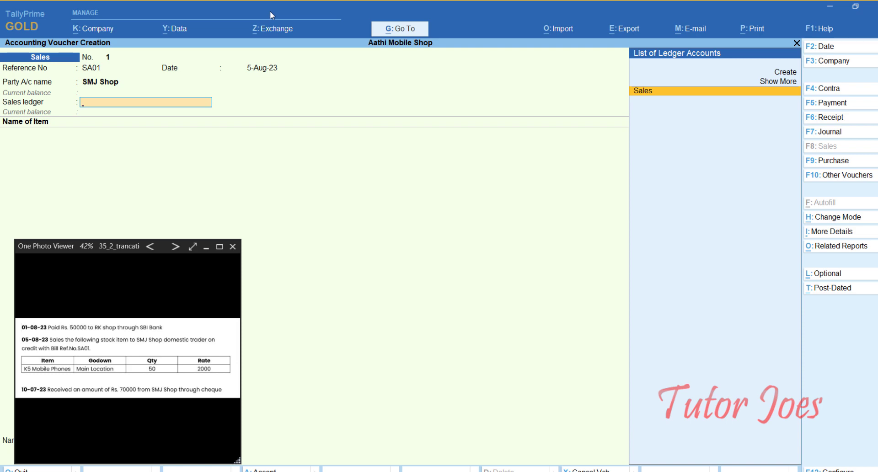
- Create the sales ledger 'Domestic Sales' under Sales Accounts and save it
key(Up)
key(Up)
key(Return)
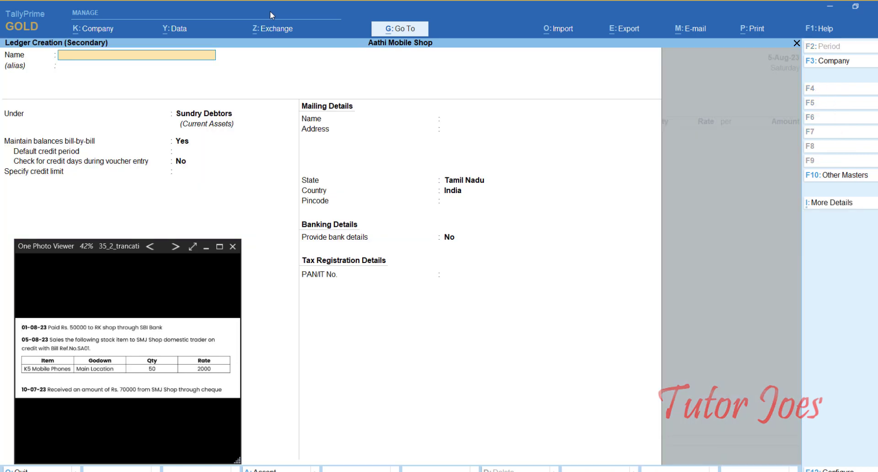
text(Domestic Sales)
key(Return)
key(Return)
text(Sal)
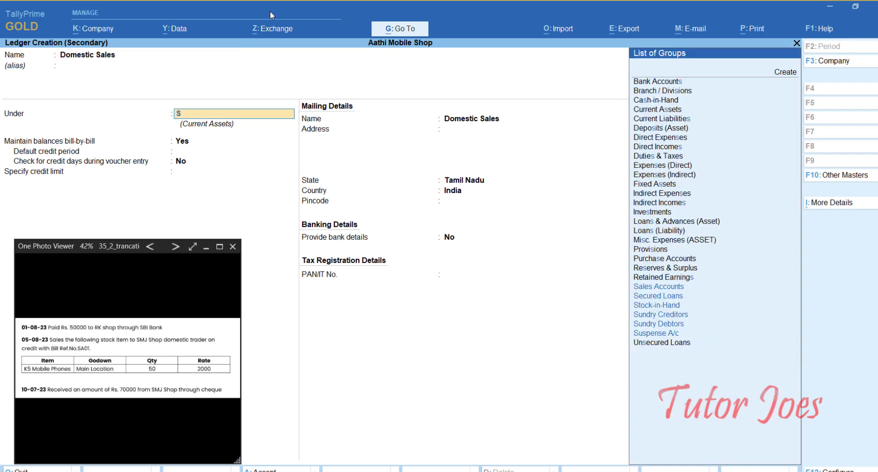
key(Return)
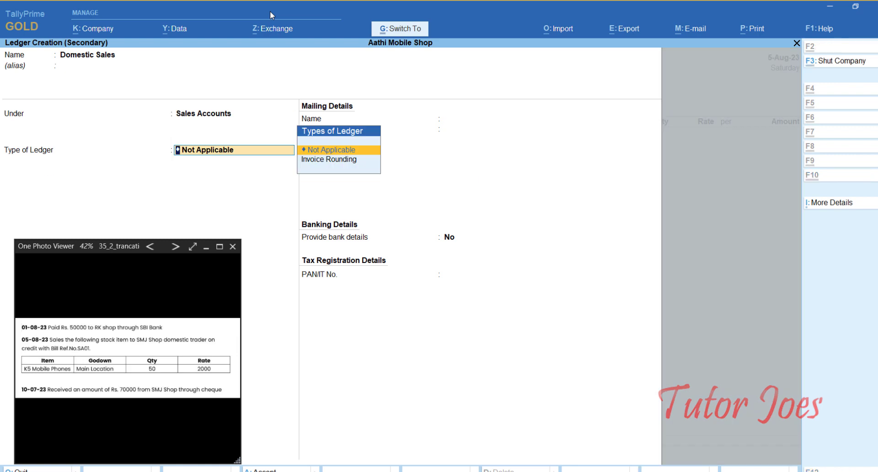
key(ctrl+a)
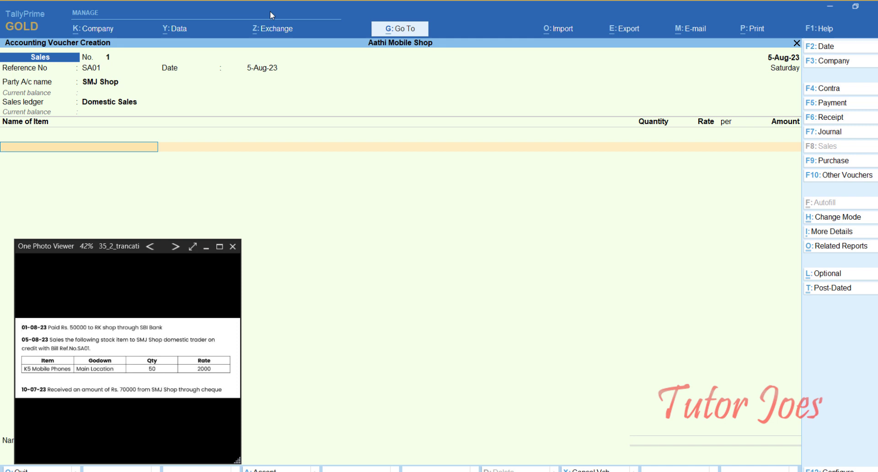
- Sell 50 nos K5 Mobile Phones from Main Location at 2,000, recorded as a new bill
text(K)
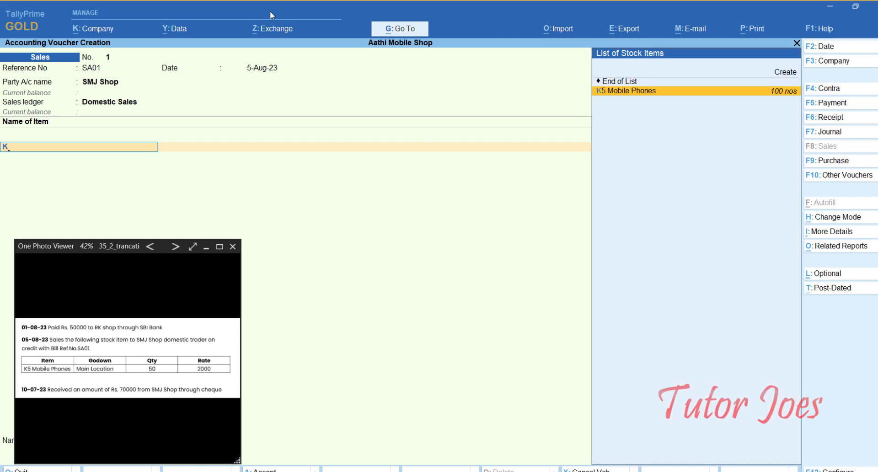
key(Return)
text(M)
key(Return)
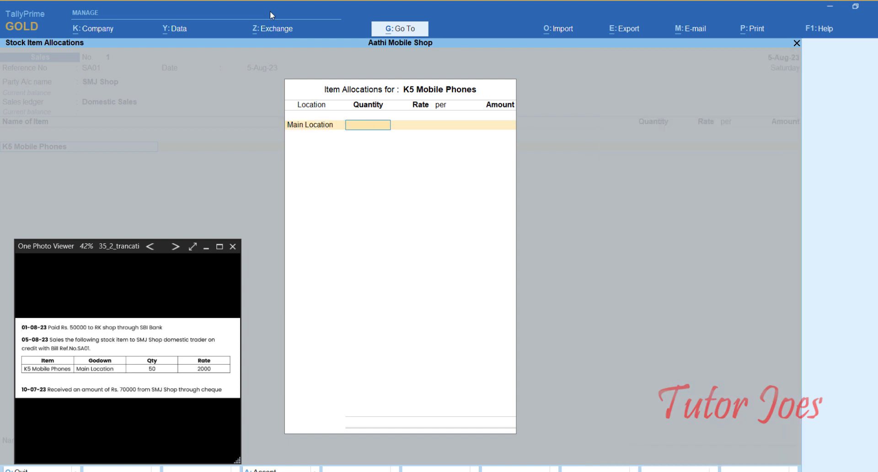
text(50)
key(Return)
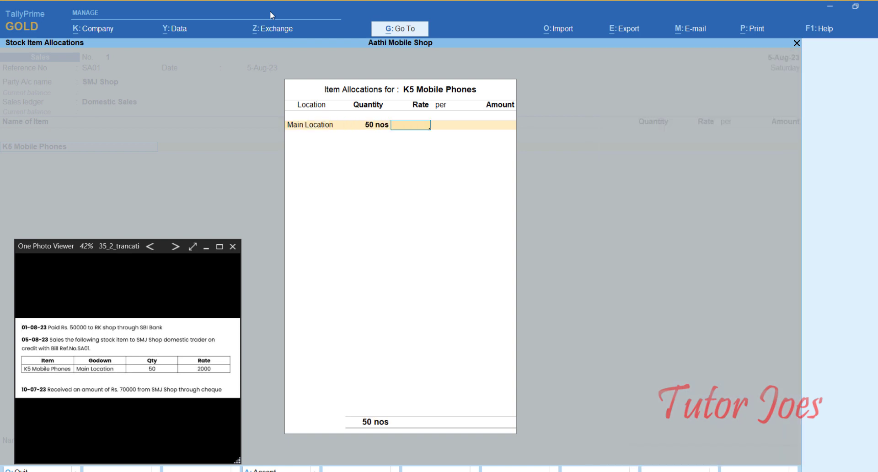
text(2000)
key(Return)
key(Return)
key(Return)
key(Return)
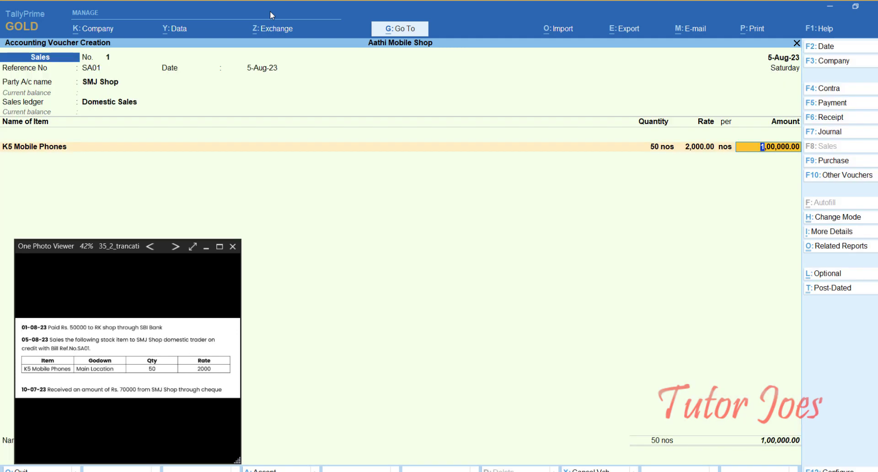
key(Return)
key(Return)
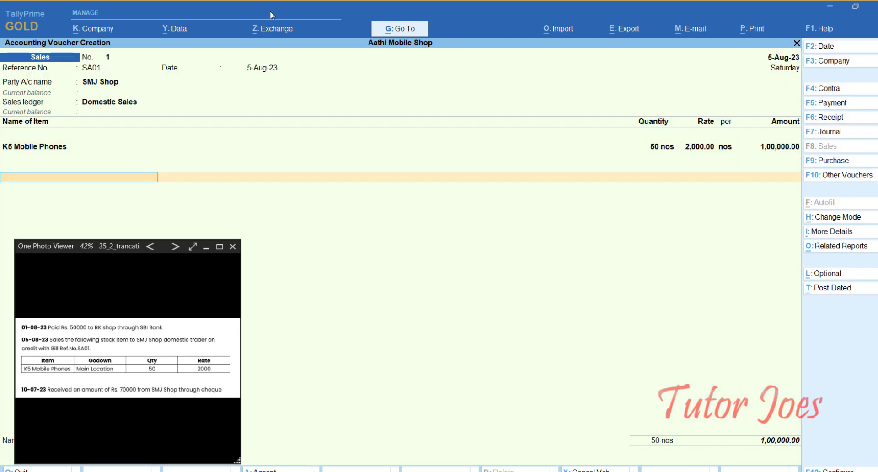
key(Return)
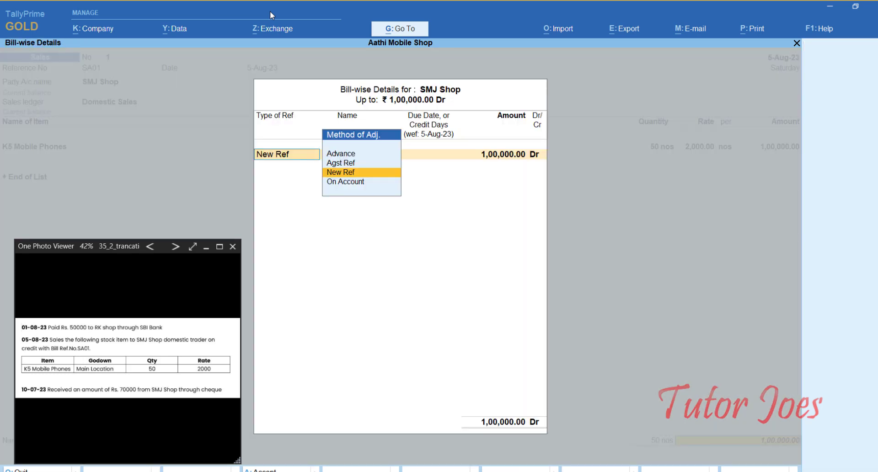
key(Return)
key(Return)
key(Return)
key(Return)
key(Return)
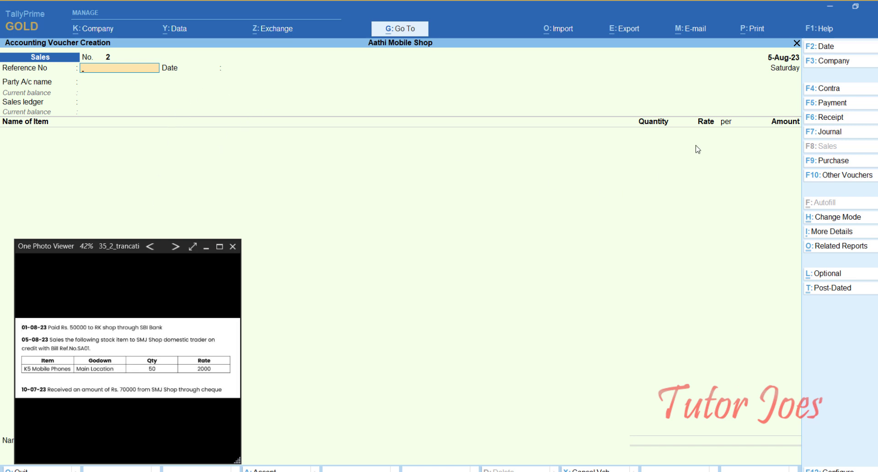
- Start a receipt dated 10-Aug-23 crediting SMJ Shop 70,000 against bill 1
click(823, 118)
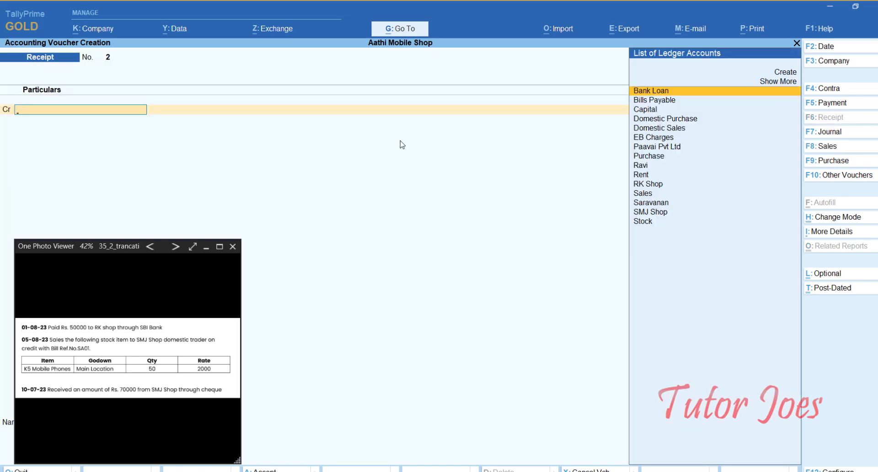
key(F2)
text(10-8)
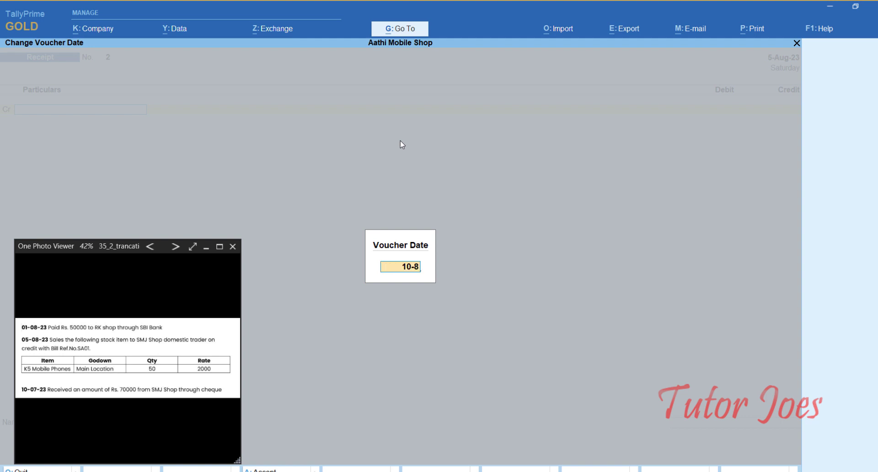
key(Return)
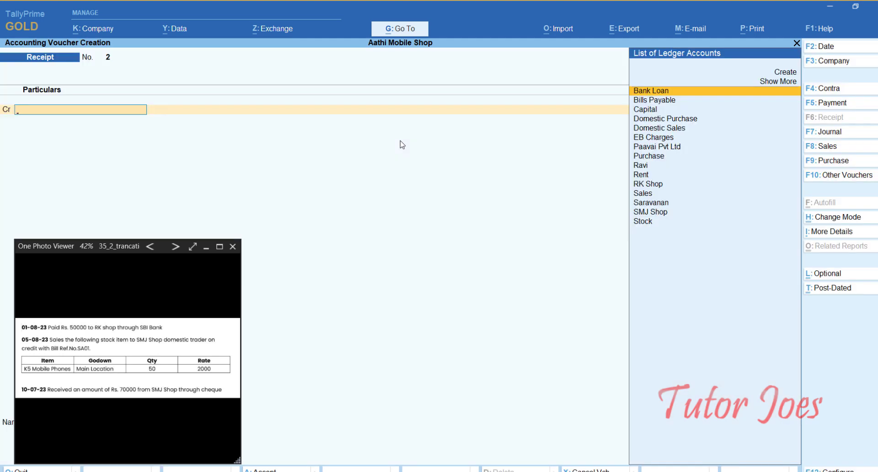
key(Down)
key(Down)
key(Down)
key(Down)
key(Down)
key(Down)
key(Down)
key(Down)
key(Down)
key(Down)
key(Down)
key(Down)
key(Down)
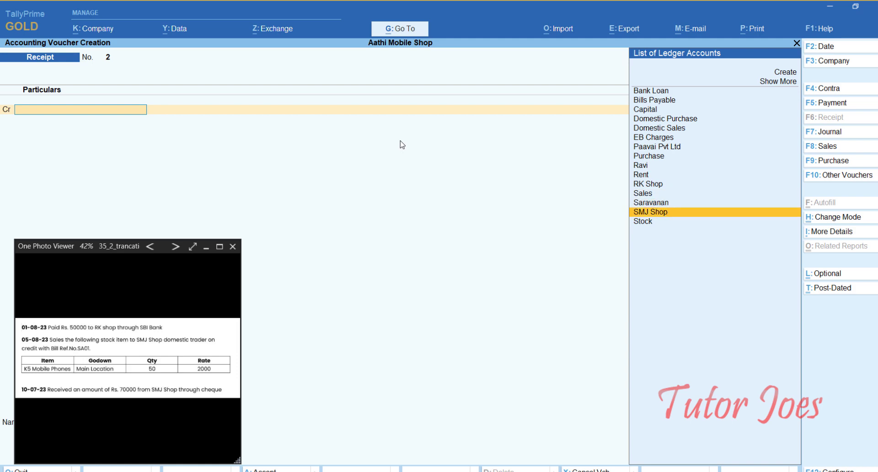
key(Return)
text(70000)
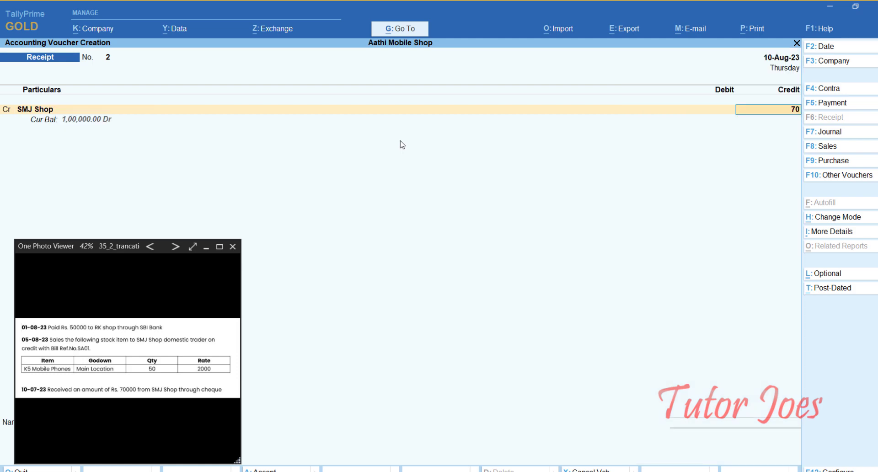
key(Return)
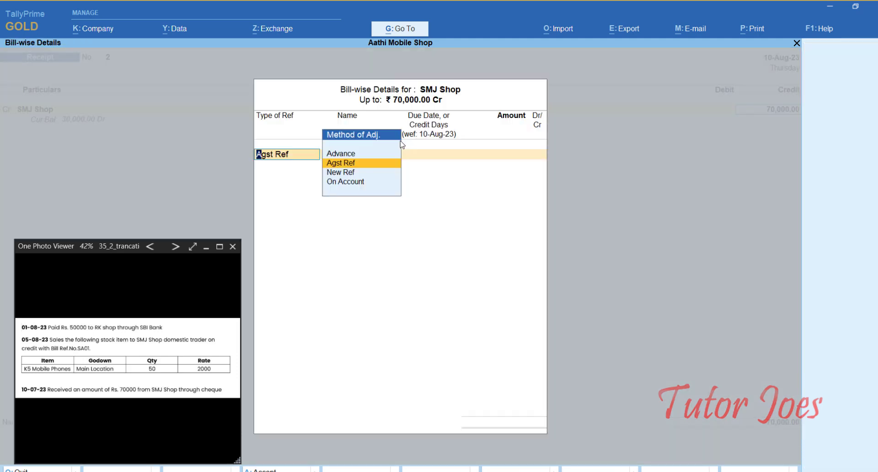
key(Return)
key(Return)
key(Return)
key(Return)
key(Return)
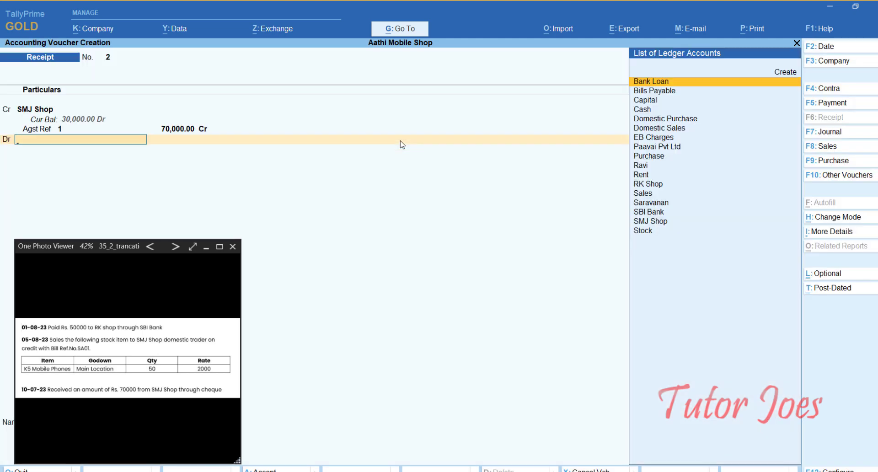
- Debit SBI Bank 70,000 and fill in its bank allocation details
key(Down)
key(Down)
key(Down)
key(Down)
key(Down)
key(Down)
key(Down)
key(Down)
key(Down)
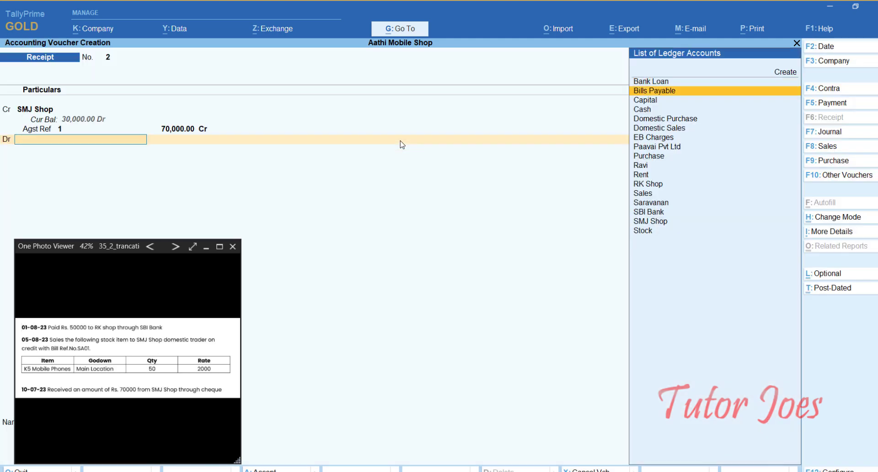
key(Down)
key(Down)
key(Down)
key(Down)
key(Down)
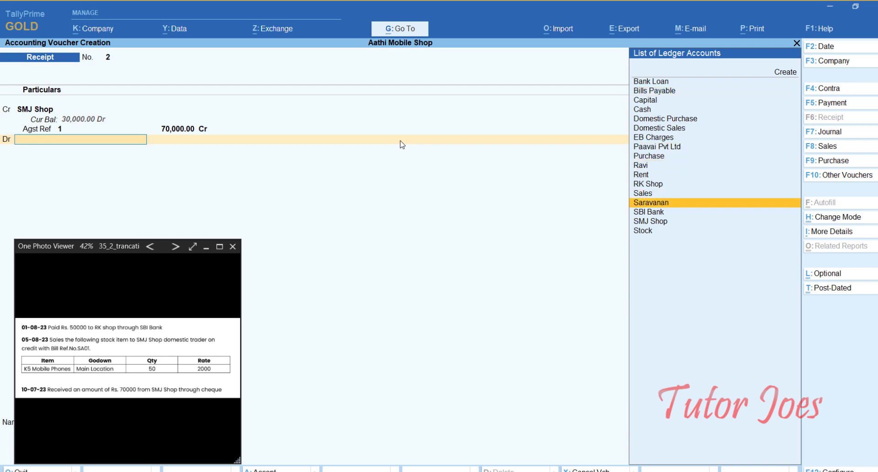
key(Return)
key(Return)
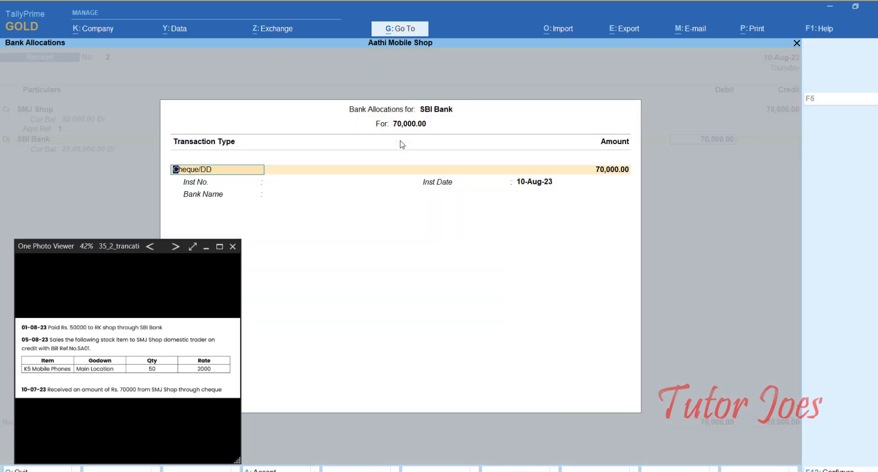
key(Return)
key(Return)
key(Return)
key(Return)
key(Return)
key(Return)
click(176, 246)
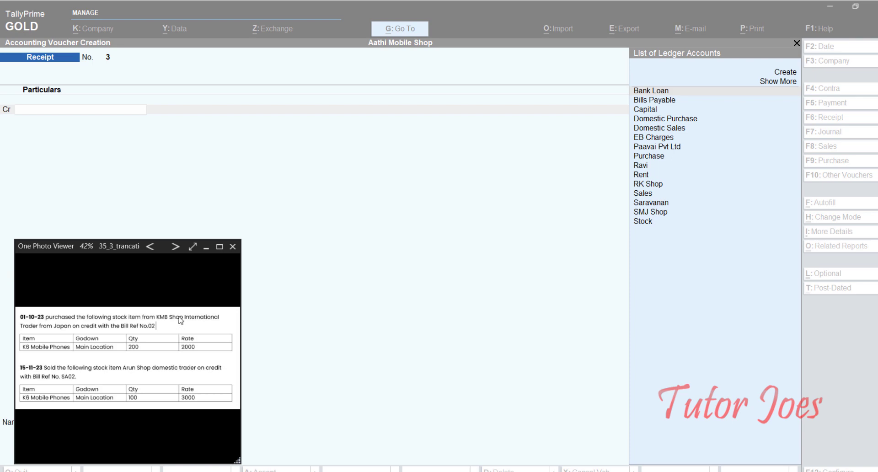
- Start a purchase voucher with supplier invoice number 02
click(308, 16)
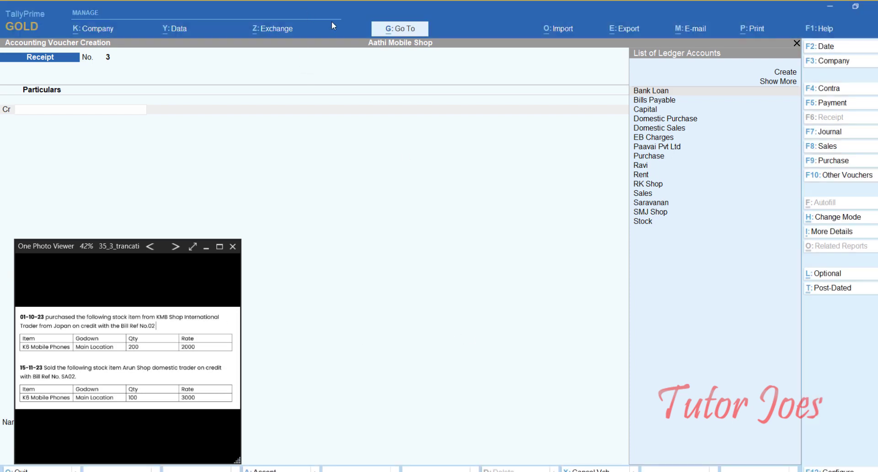
click(832, 160)
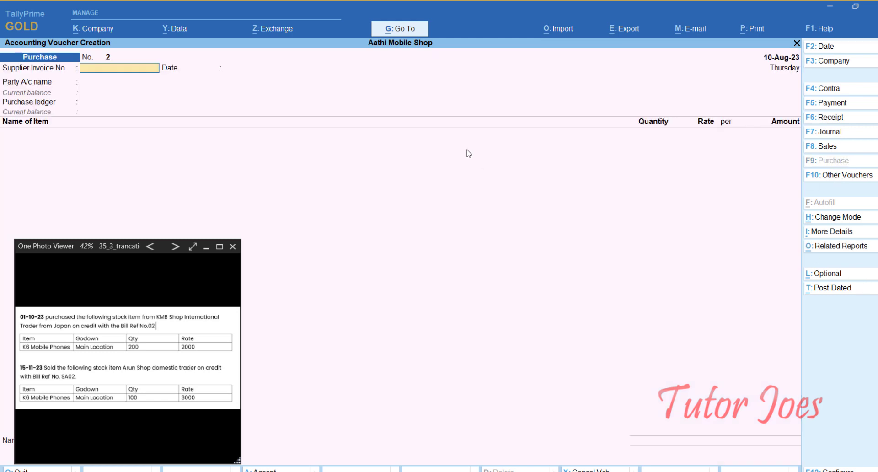
text(02)
key(Return)
key(Return)
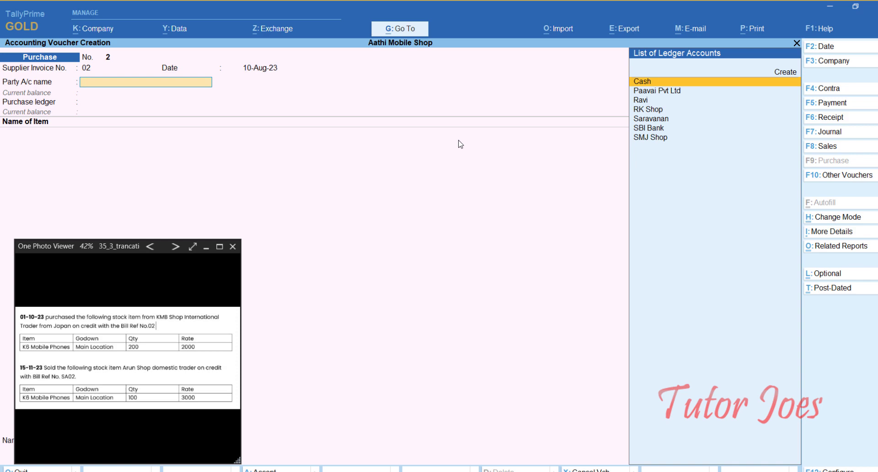
- Date the voucher and supplier invoice 1-Oct-23, and begin a new party ledger named KMB Shop
key(BackSpace)
key(F2)
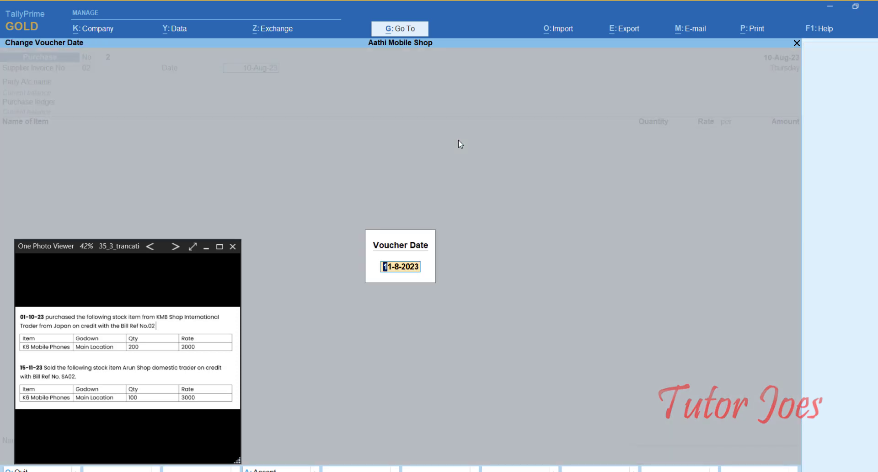
text(1-10)
key(Return)
text(1-10)
key(Return)
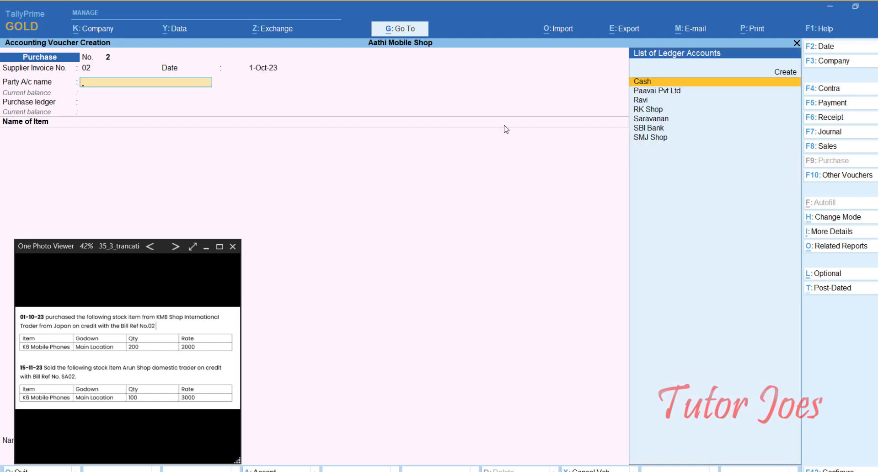
key(alt+c)
text(KMB Shop)
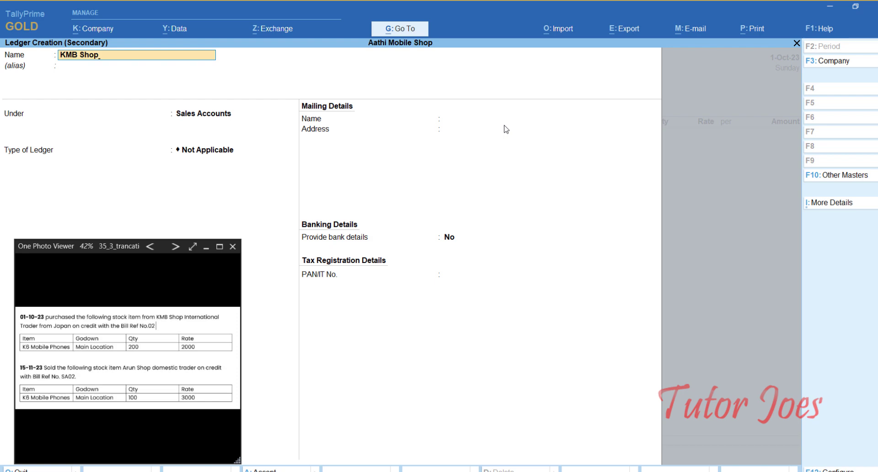
- Put KMB Shop under Sundry Creditors with state Not Applicable and country Japan, and save it
key(Return)
text(Su)
key(Up)
key(Up)
key(Up)
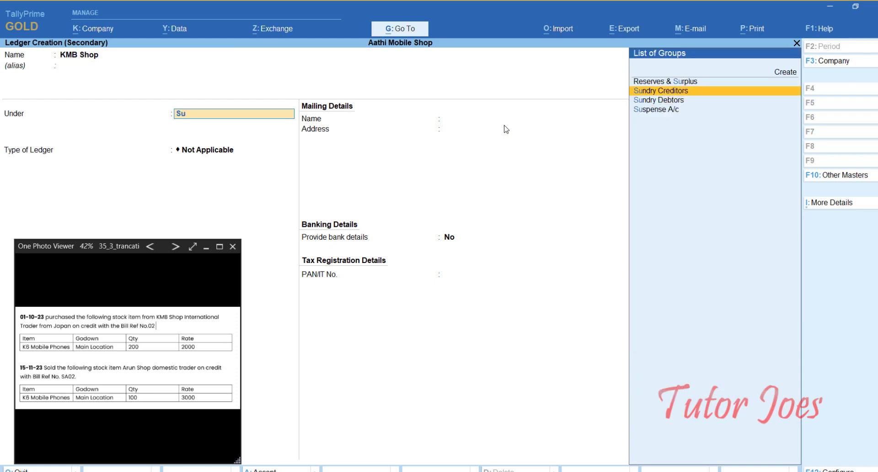
key(Return)
key(Return)
key(Return)
key(Return)
key(Return)
key(Return)
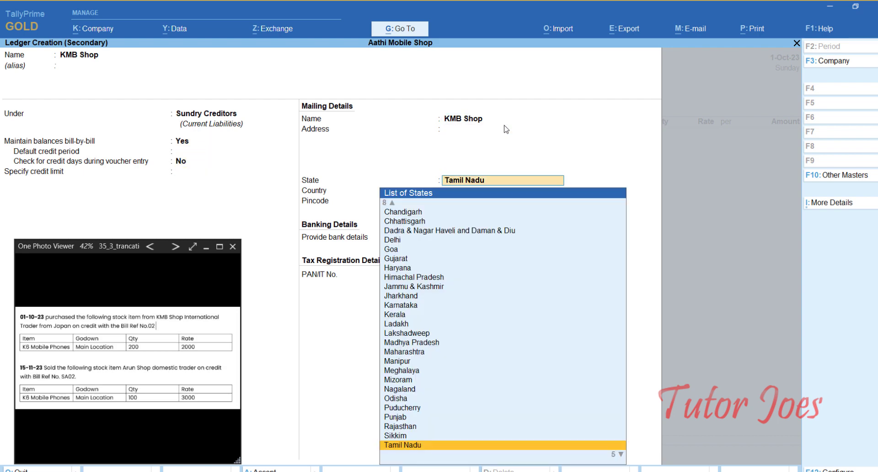
text(N)
key(Up)
key(Up)
key(Up)
key(Up)
key(Up)
key(Up)
key(Up)
key(Up)
key(Up)
key(Up)
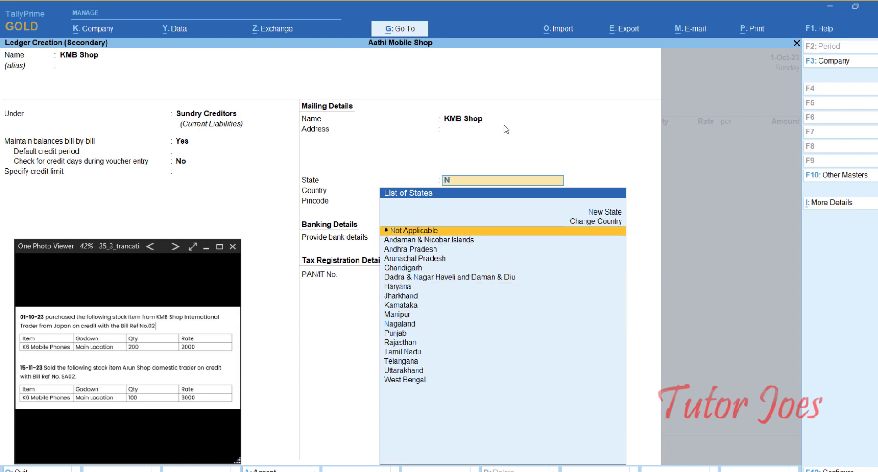
key(Return)
text(J)
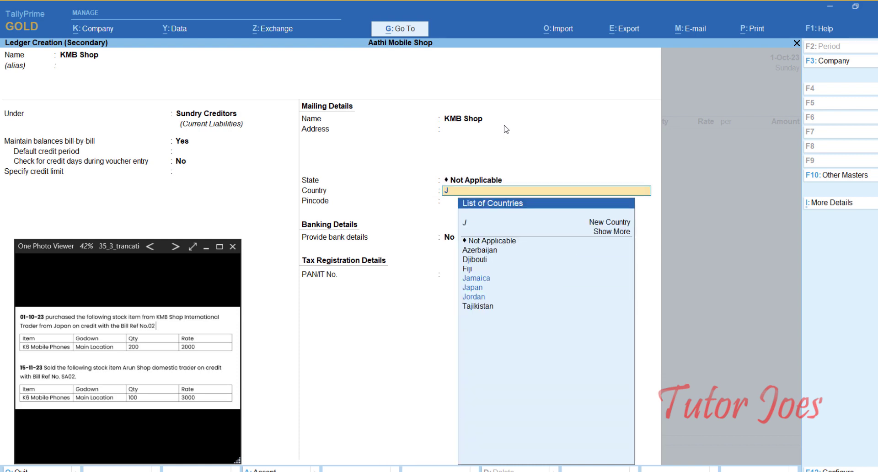
key(Down)
key(Down)
key(Up)
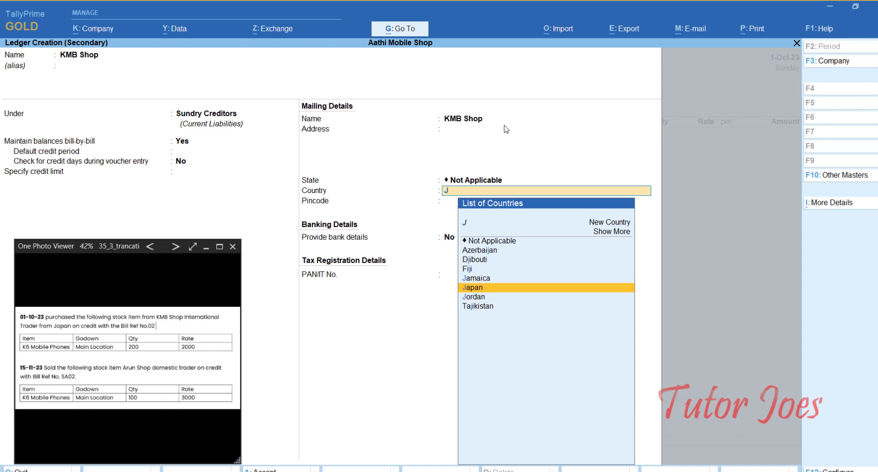
key(Return)
key(Return)
key(Return)
key(Return)
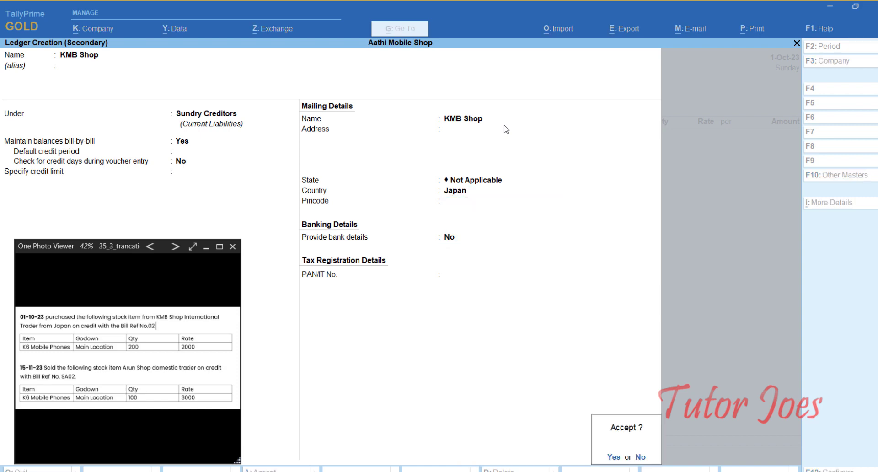
key(Return)
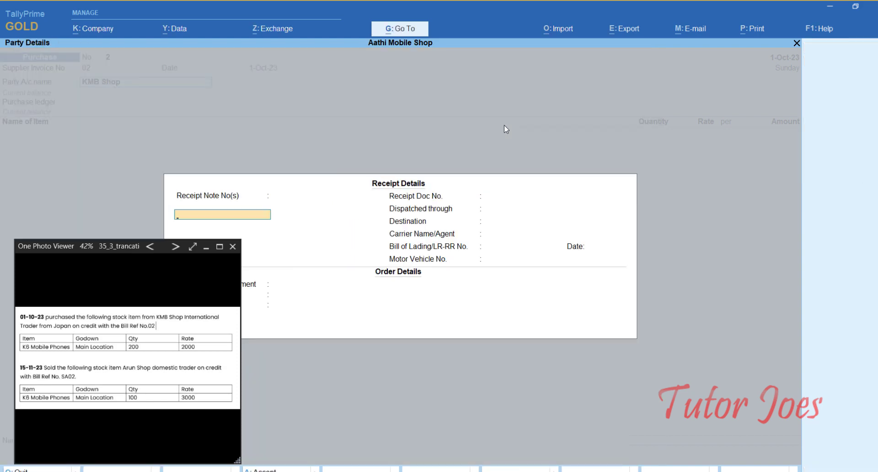
- Accept KMB Shop's party details and create an International Purchase ledger under Purchase Accounts
key(BackSpace)
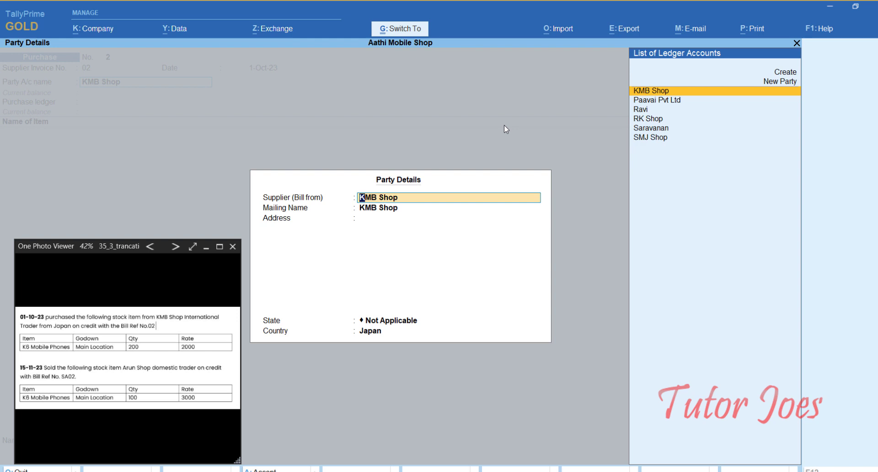
key(ctrl+a)
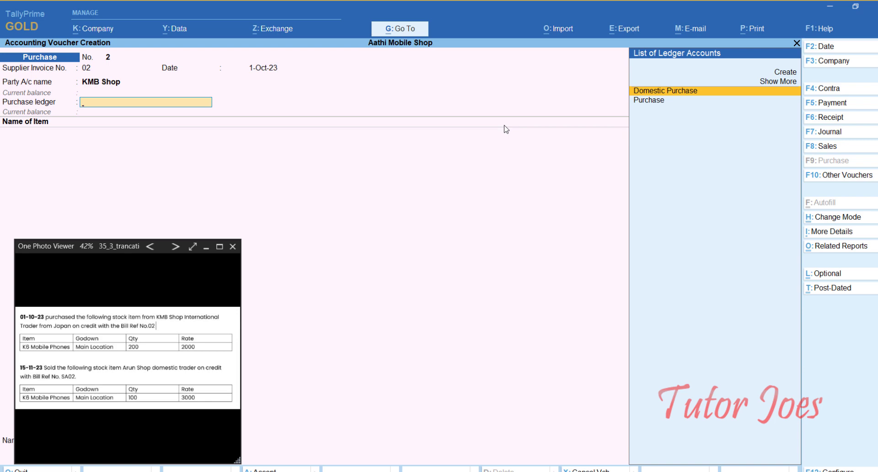
key(alt+c)
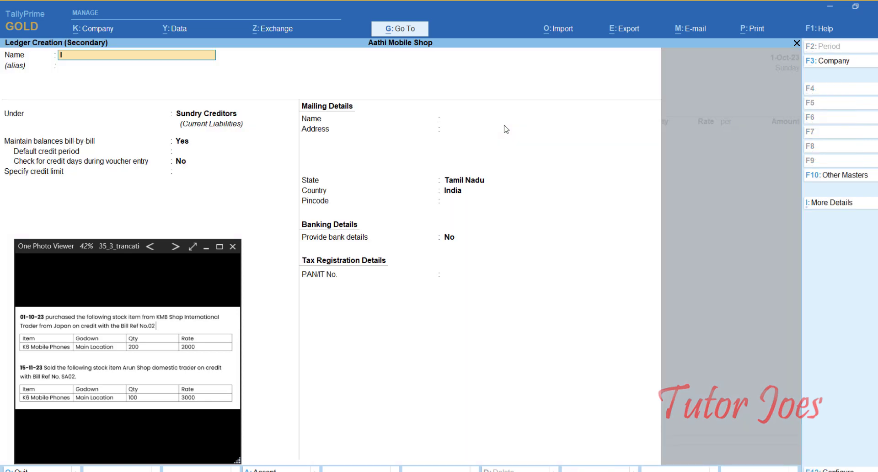
text(International Purchase)
key(Return)
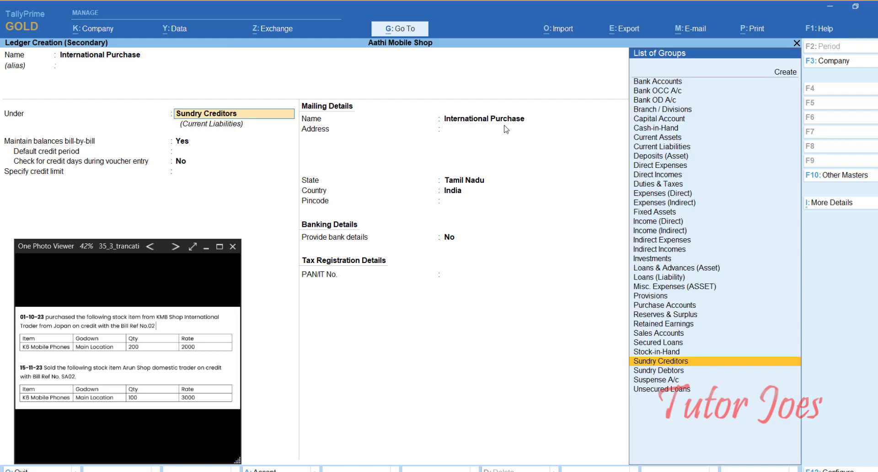
text(Pu)
key(Return)
key(Return)
key(Return)
key(Return)
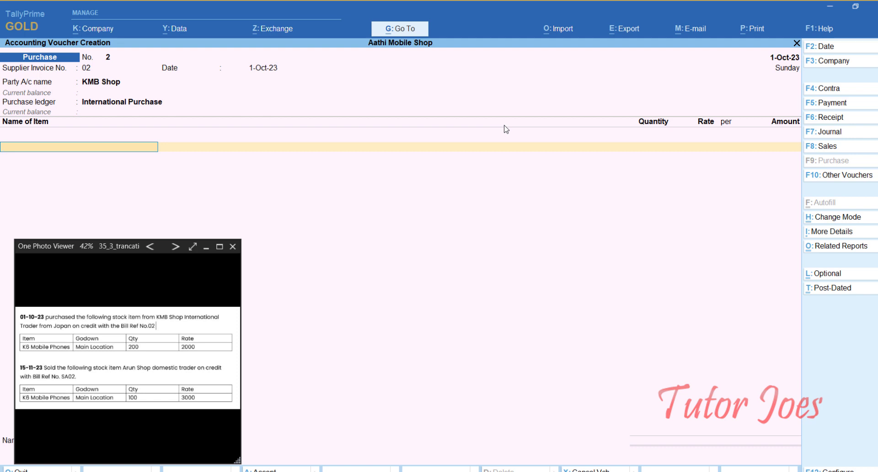
- Create the stock item K6 Mobile Phones under Primary with unit nos
key(alt+c)
text(K)
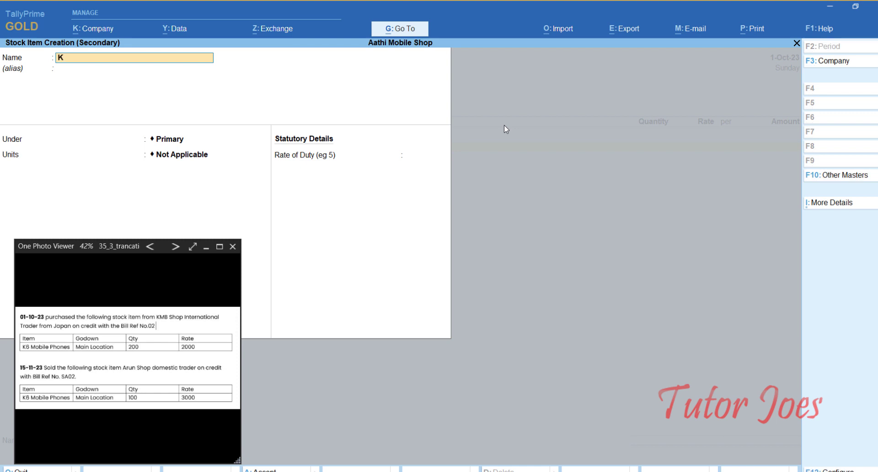
text(6 Mobile Phones)
key(Return)
key(Return)
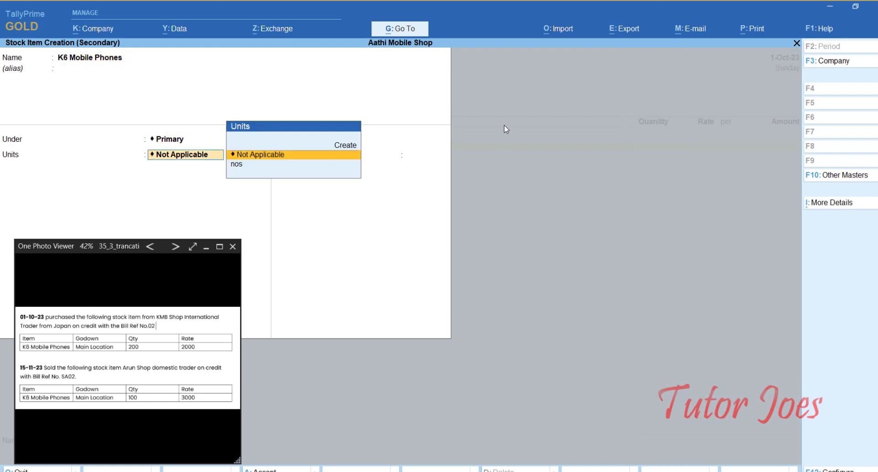
key(Down)
key(Return)
key(Return)
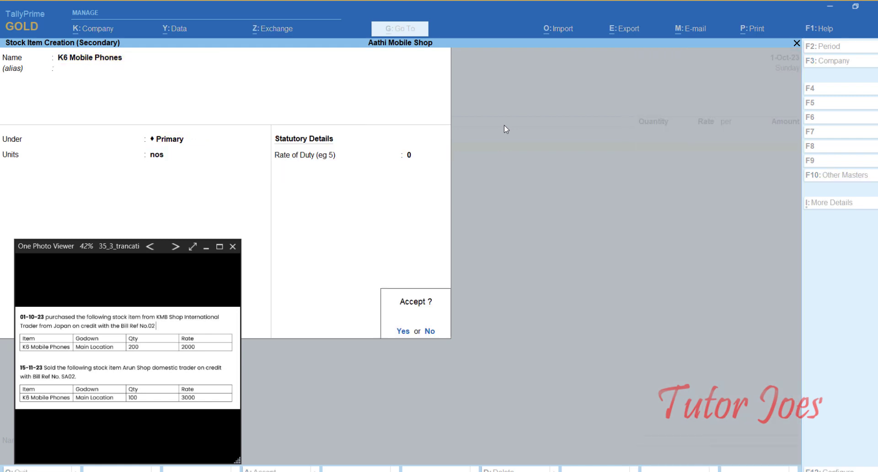
key(Return)
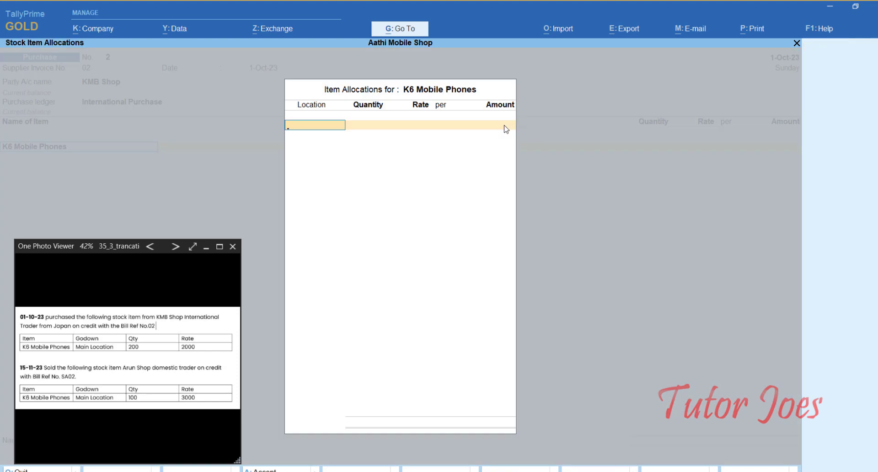
- Allocate 200 nos from Main Location at 2,000 each, then close the item list
key(Return)
text(1)
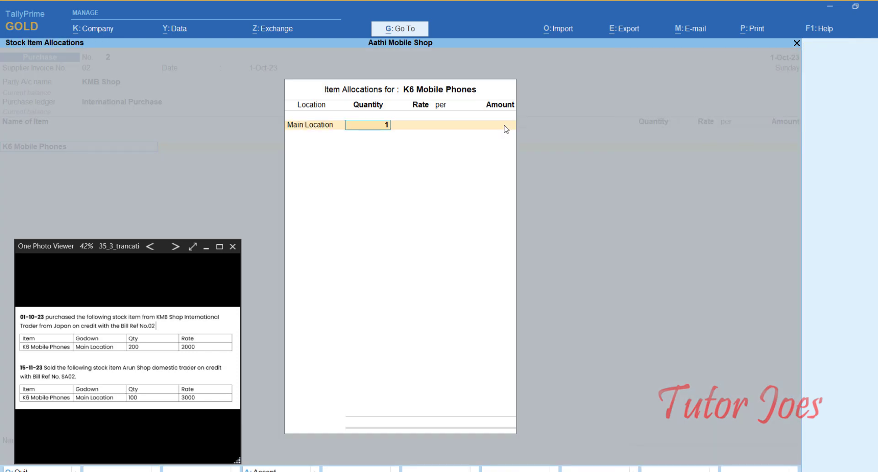
key(BackSpace)
text(200)
key(Return)
text(2000)
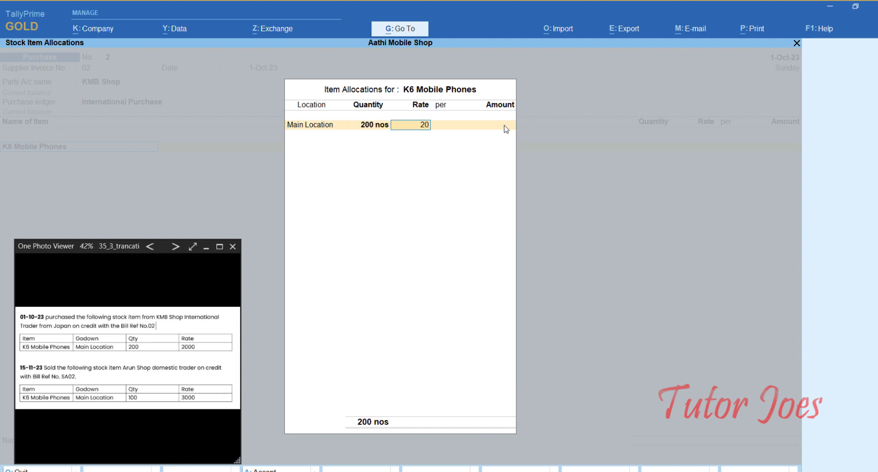
key(Return)
key(Return)
key(Return)
key(Return)
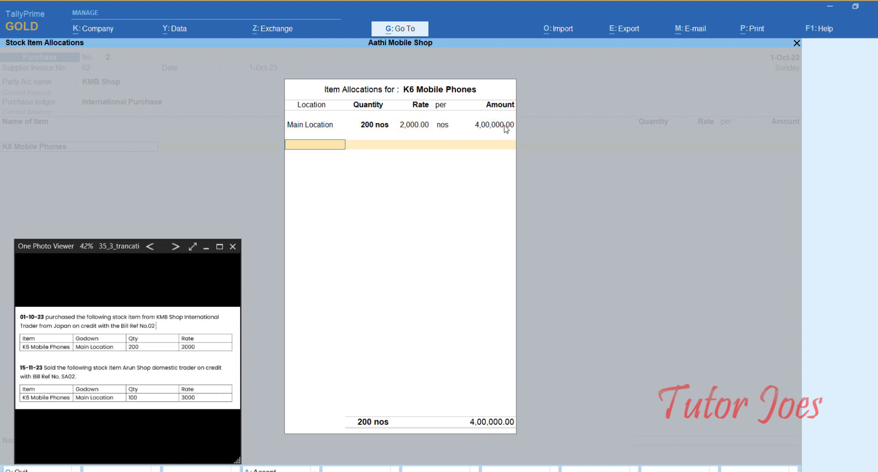
key(Return)
key(Return)
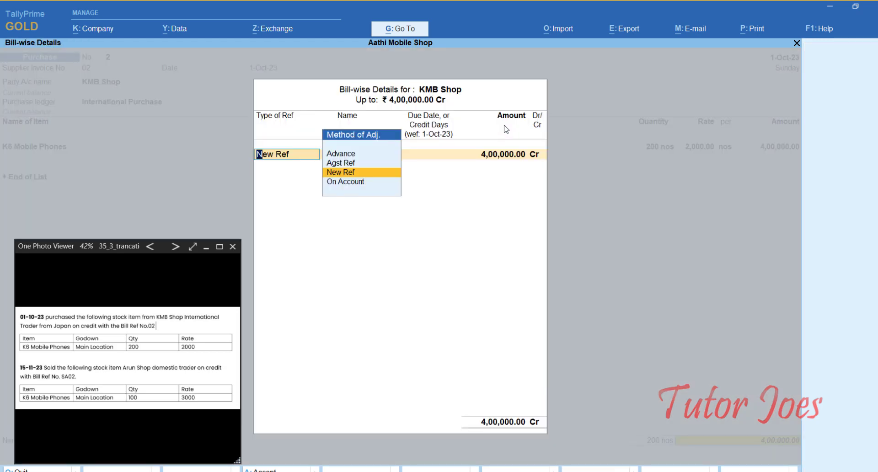
key(Return)
key(Return)
key(Return)
- Accept KMB Shop's bill-wise details to save purchase voucher 2, then switch to Sales
key(Return)
key(Return)
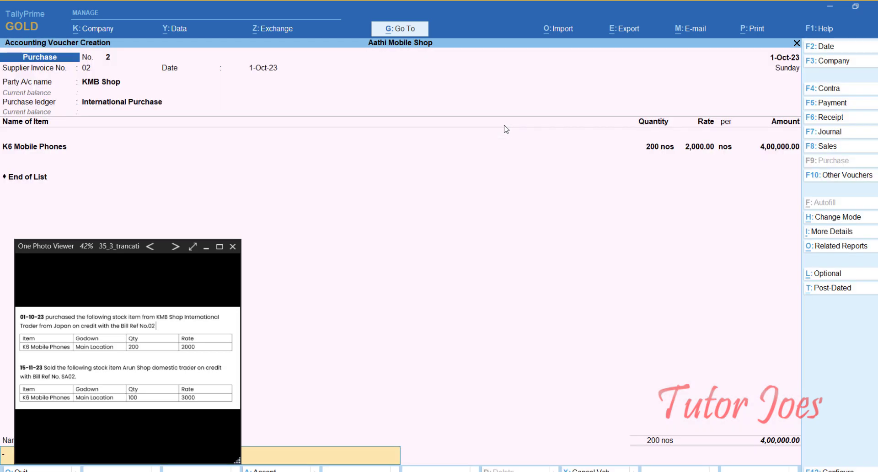
key(Return)
key(Return)
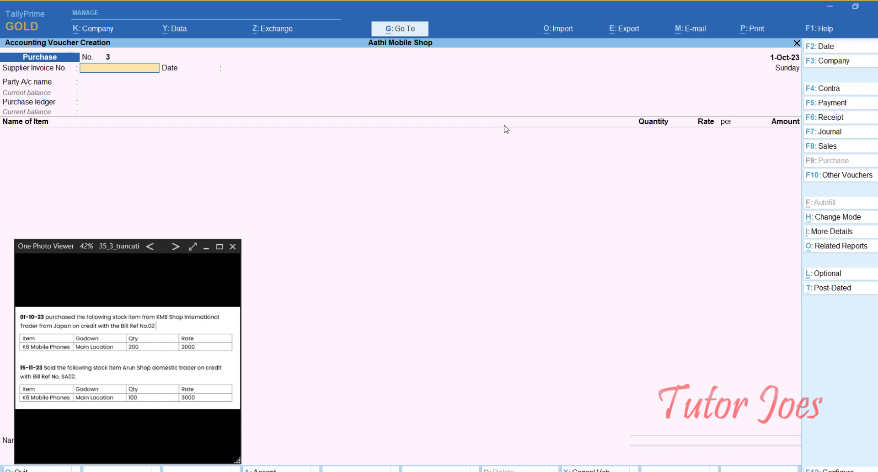
key(F8)
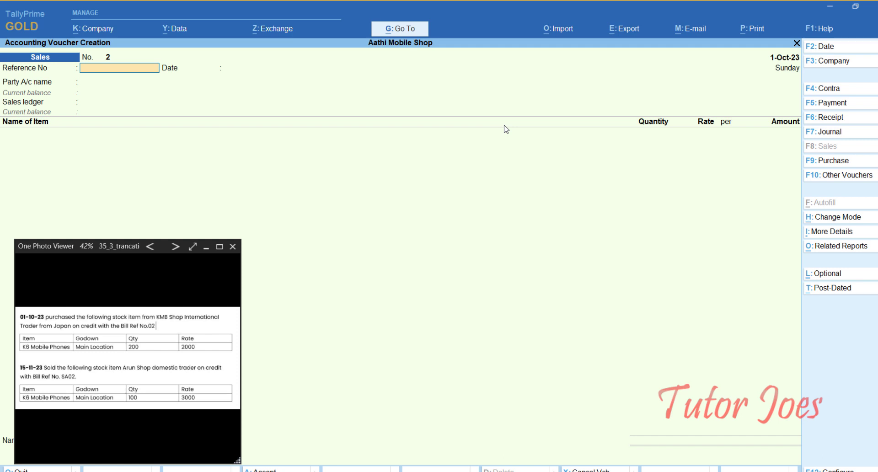
- Date the sales voucher 15-Nov-23 with reference SA02
key(F2)
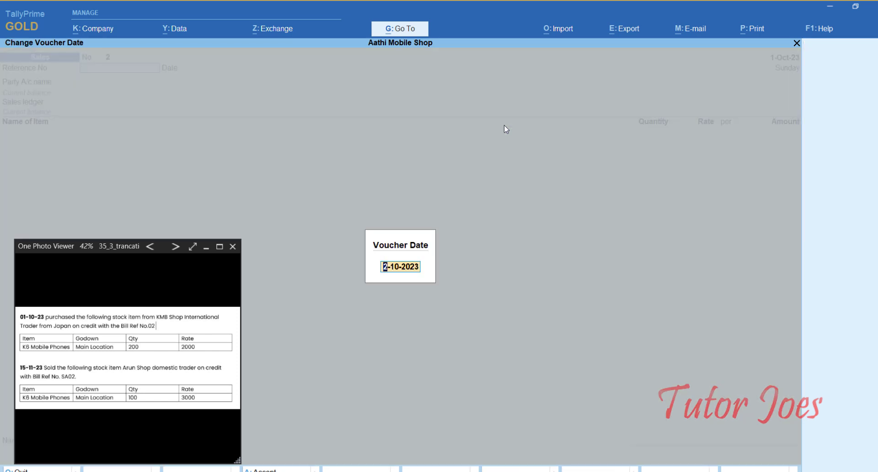
text(15-11)
key(Return)
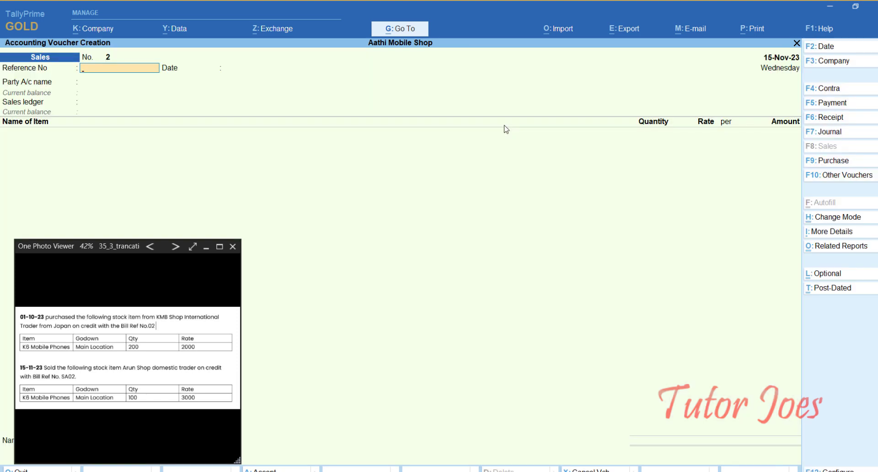
text(SA02)
key(Return)
key(Return)
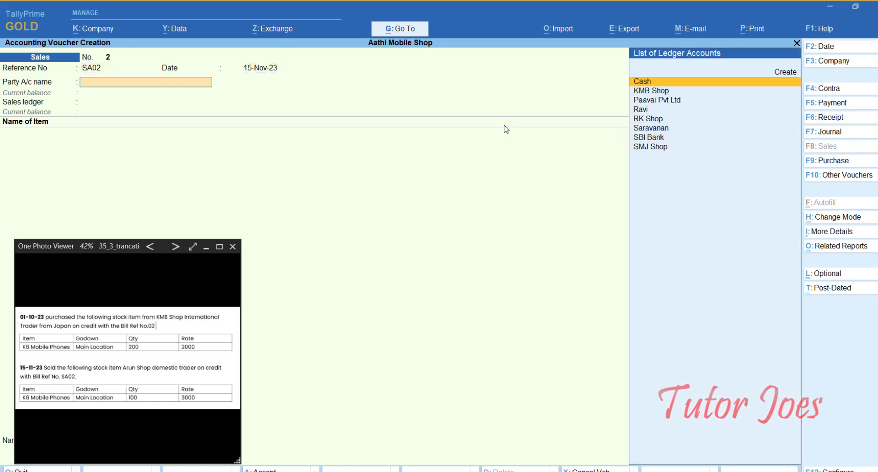
key(Down)
key(Down)
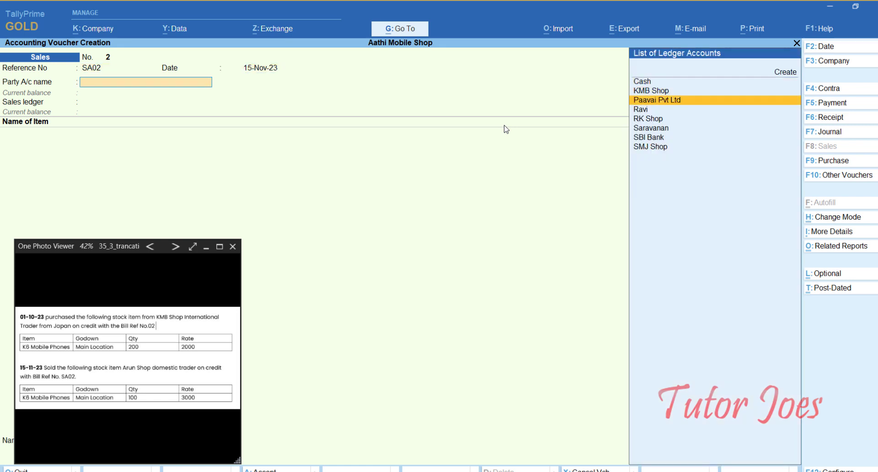
key(alt+c)
text(S)
key(BackSpace)
text(Arun)
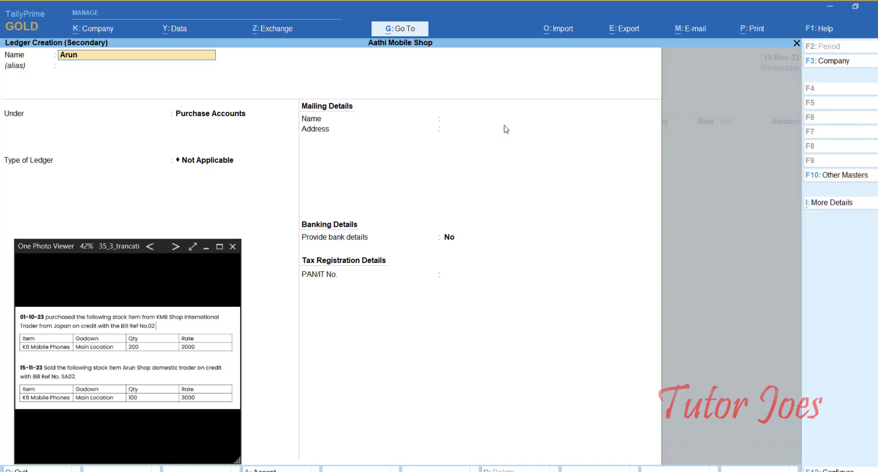
text( Sh)
- Name the ledger Arun Shop, place it under Sundry Debtors, and save it
text(op)
key(Return)
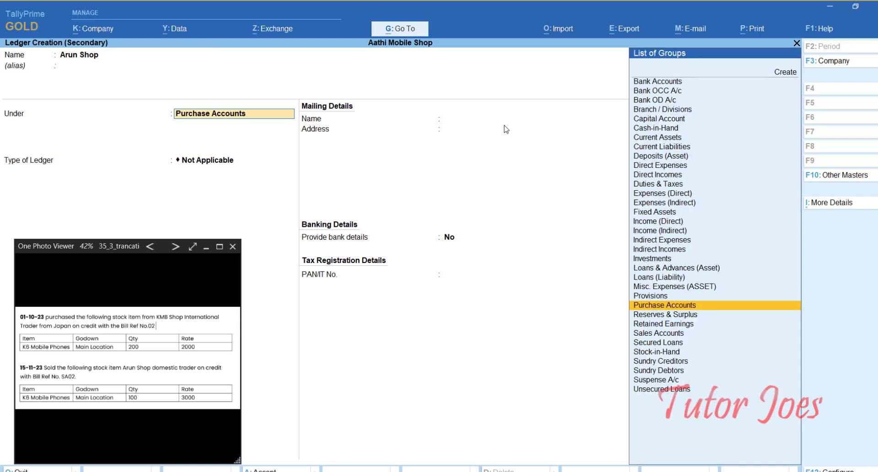
text(Su)
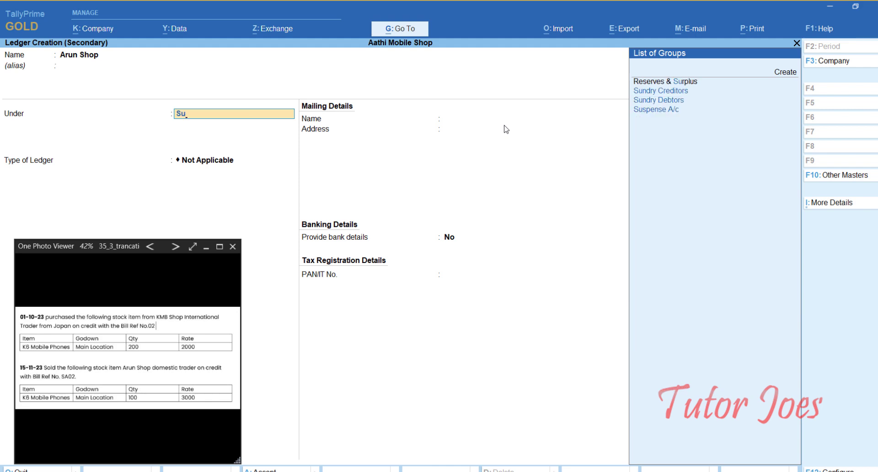
key(Up)
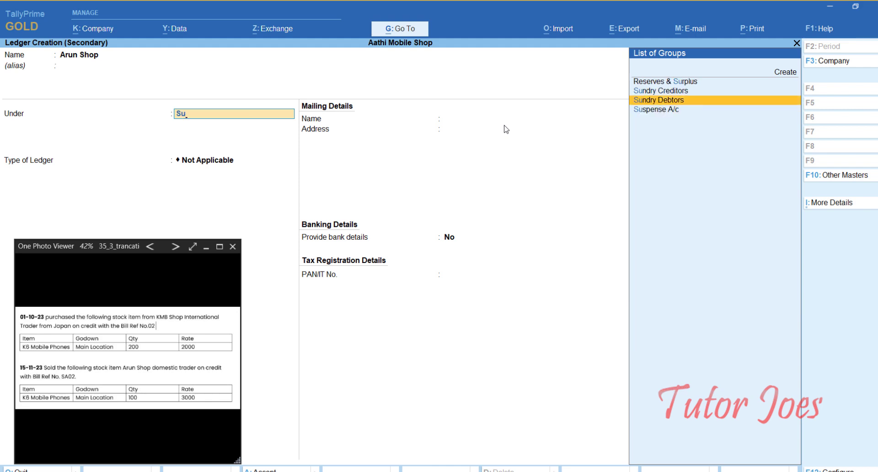
key(Return)
key(Return)
key(Return)
key(Return)
key(Return)
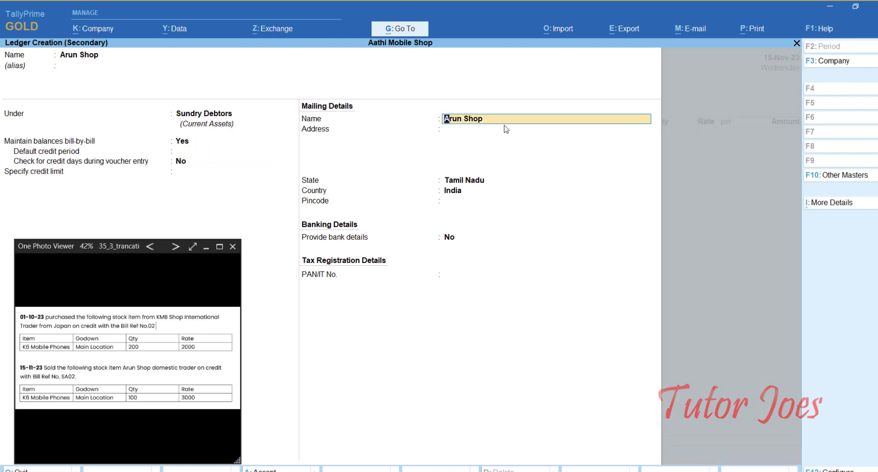
key(Return)
key(ctrl+a)
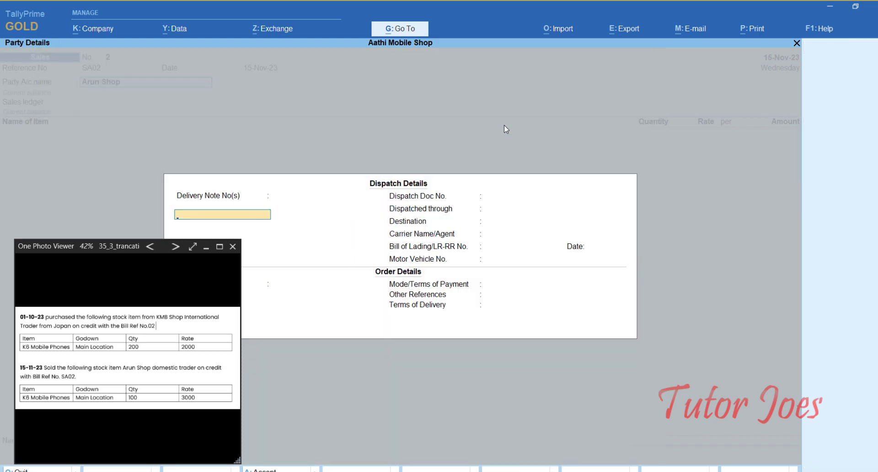
- Accept the dispatch and buyer details and keep Domestic Sales as the sales ledger
key(ctrl+a)
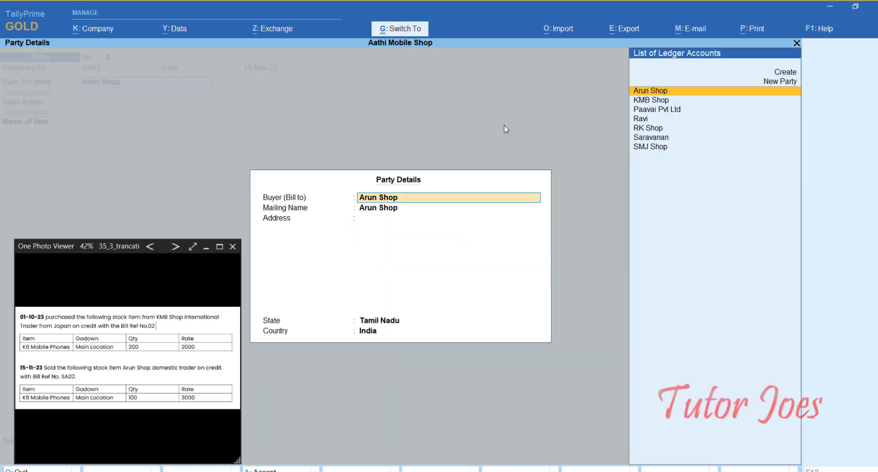
key(ctrl+a)
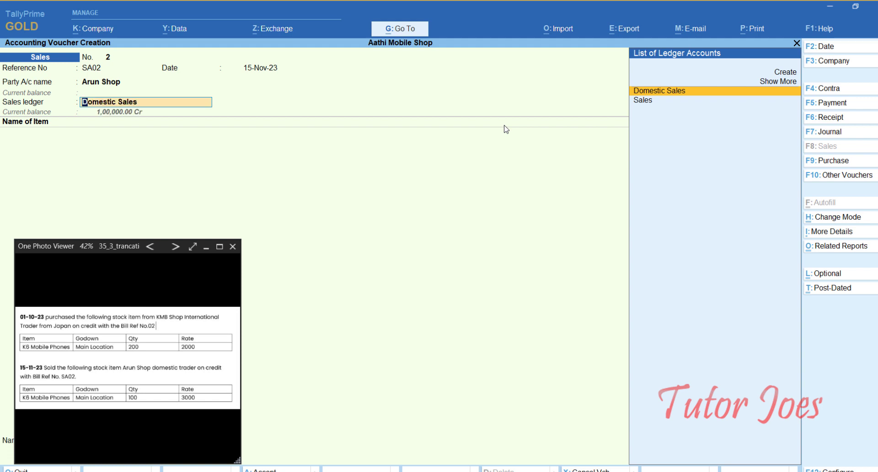
key(Return)
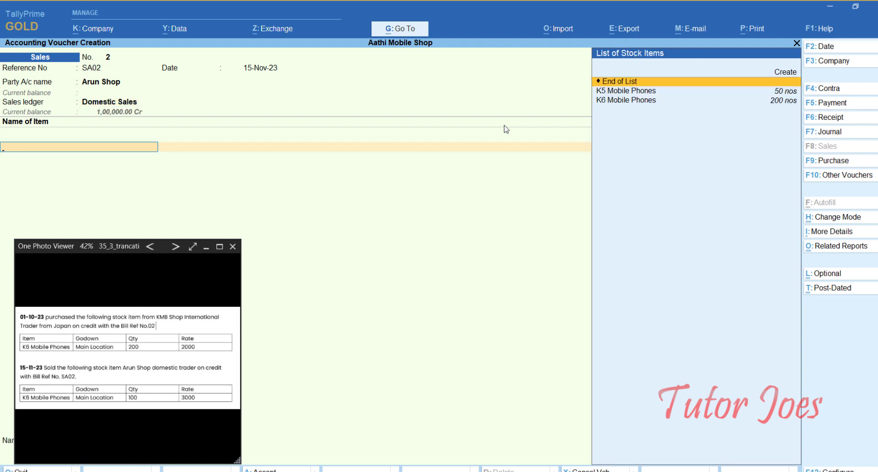
- Sell 100 nos K6 Mobile Phones from Main Location at 3,000 and save voucher SA02
text(L)
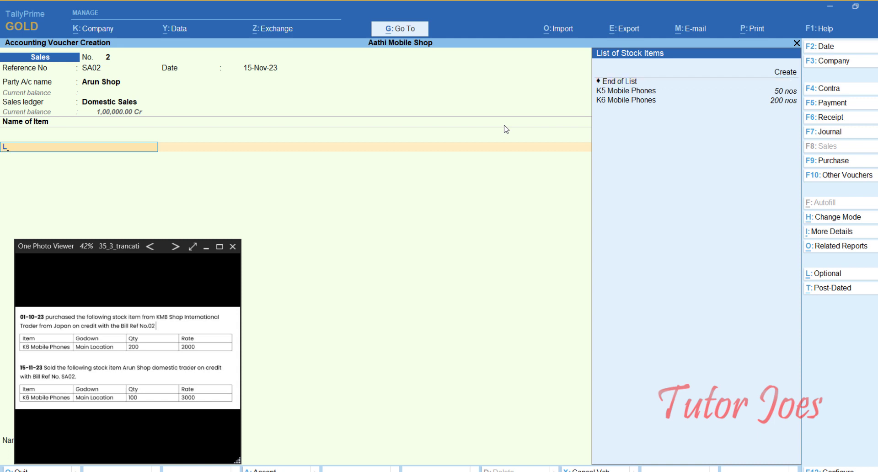
key(Down)
key(Return)
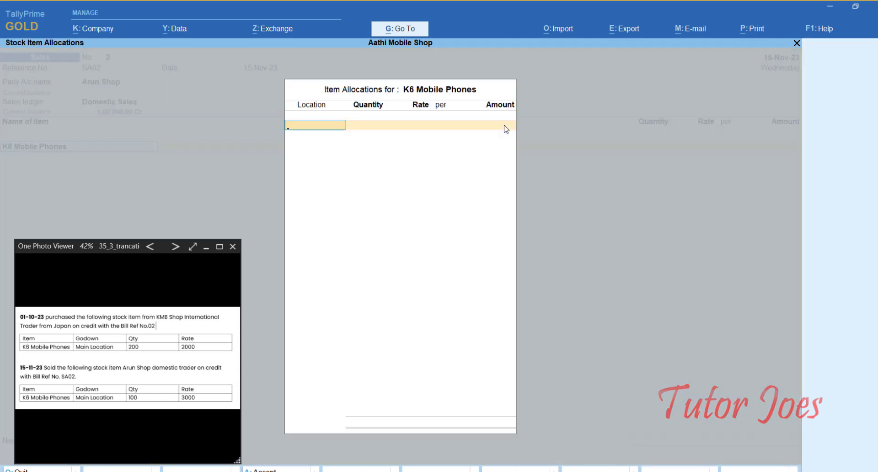
key(Return)
text(100)
key(Return)
text(3000)
key(Return)
key(Return)
key(Return)
key(Return)
key(Return)
key(Return)
key(Return)
key(Return)
key(Return)
key(Return)
key(Return)
key(Return)
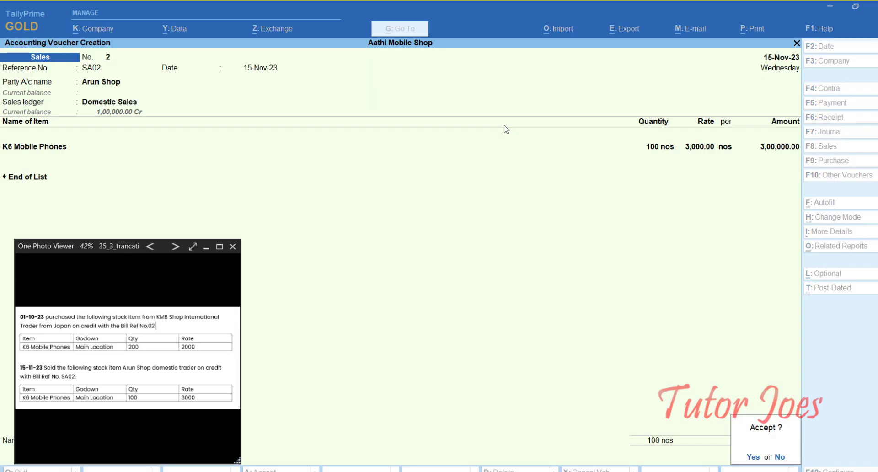
key(Return)
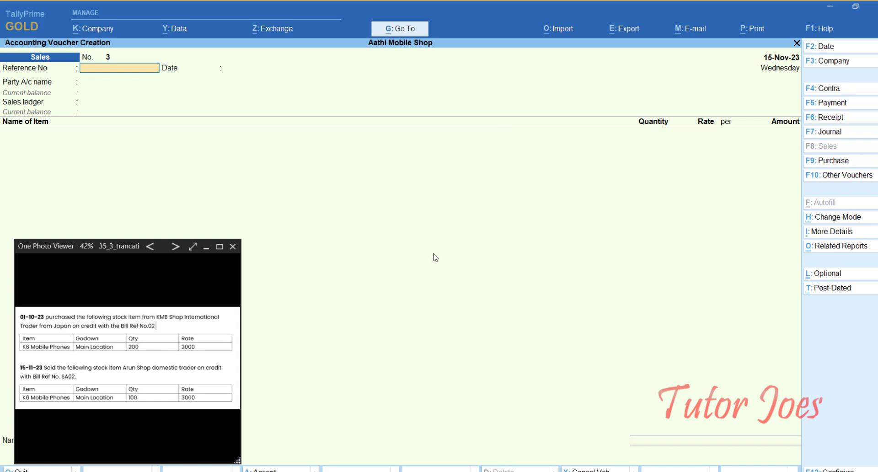
- Advance the reference sheet to the December K5 Mobile Phones tasks and return to Reference No
click(174, 249)
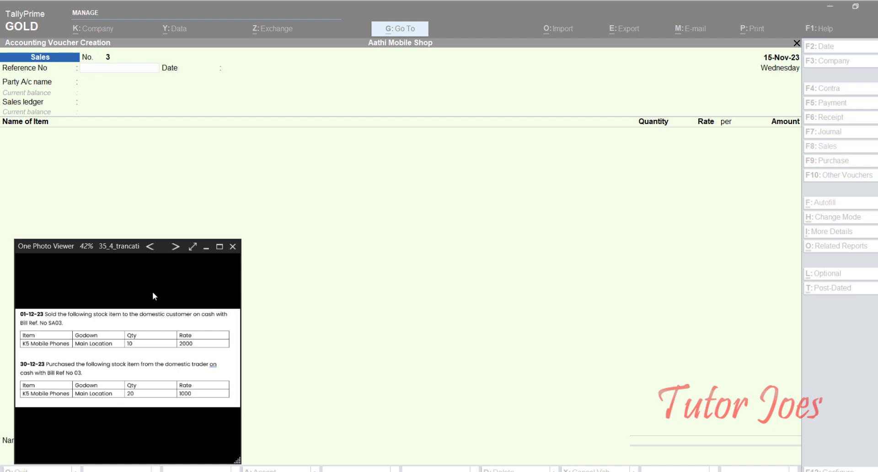
click(115, 69)
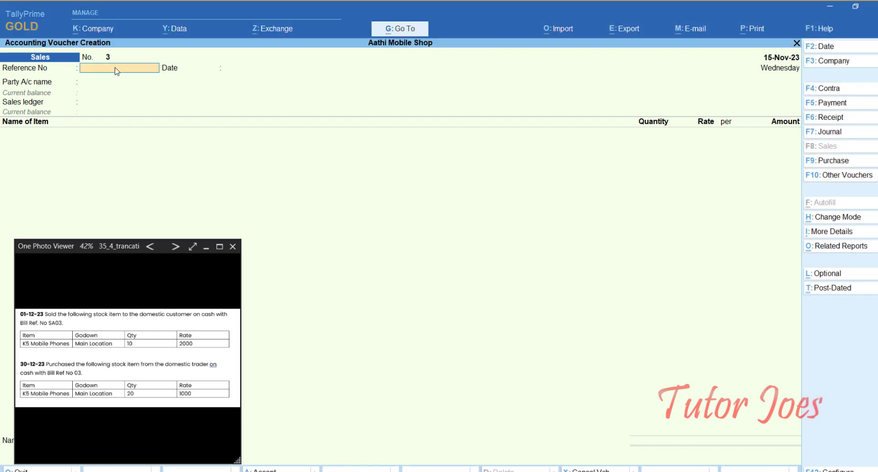
- Give sales voucher 3 reference SA03, party Cash, and sales ledger Domestic Sales
text(SA03)
key(Return)
key(Return)
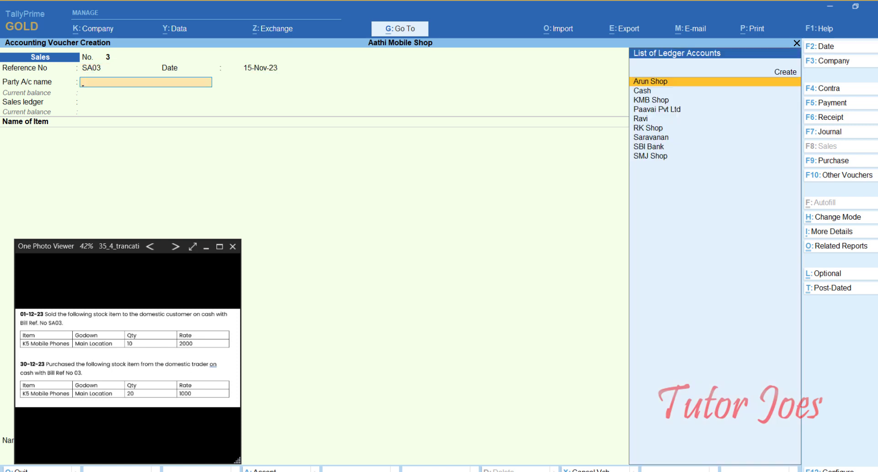
key(Down)
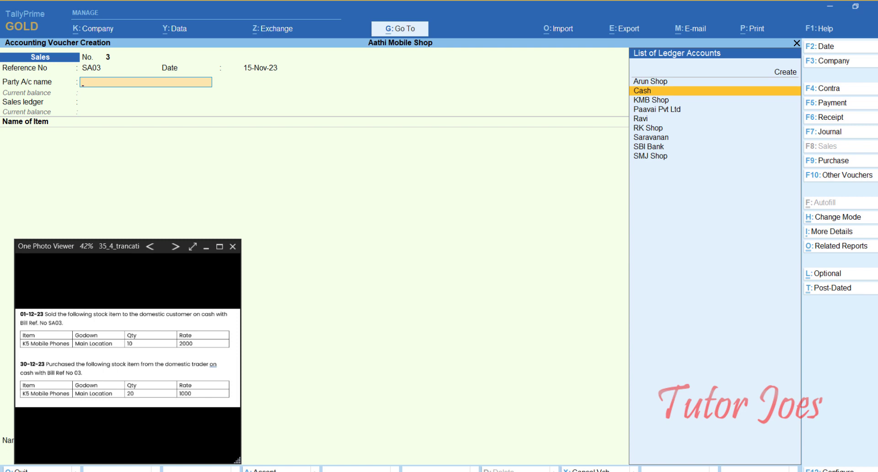
key(Return)
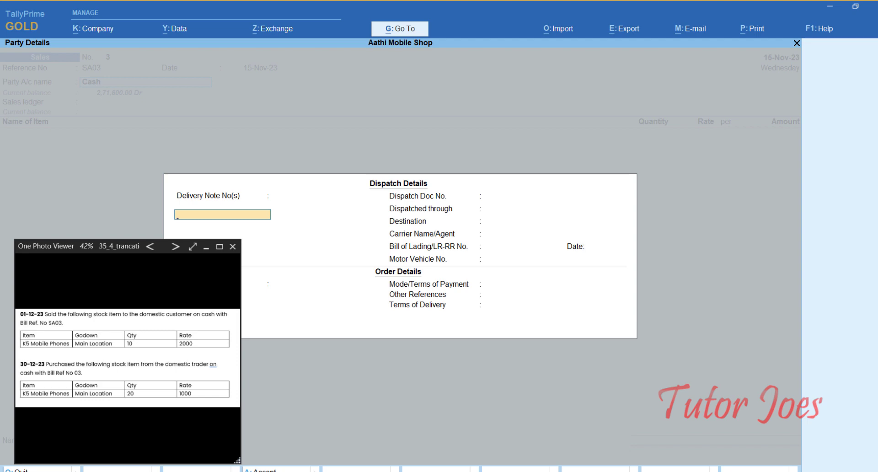
key(ctrl+a)
key(ctrl+a)
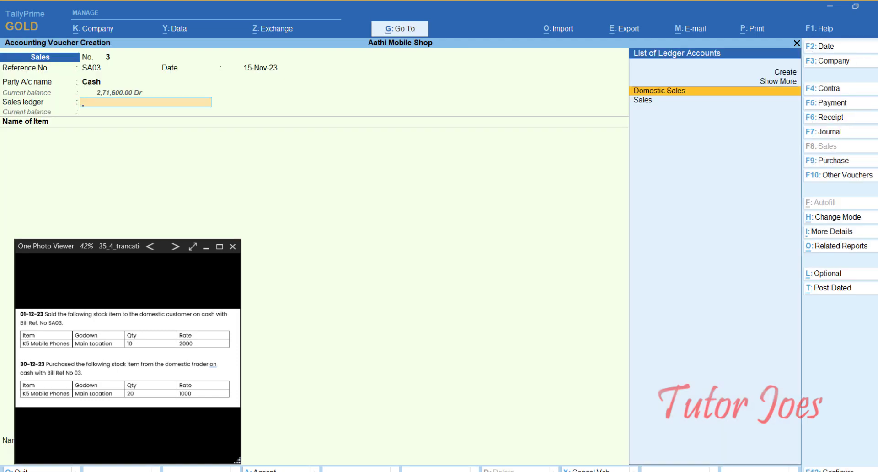
key(Return)
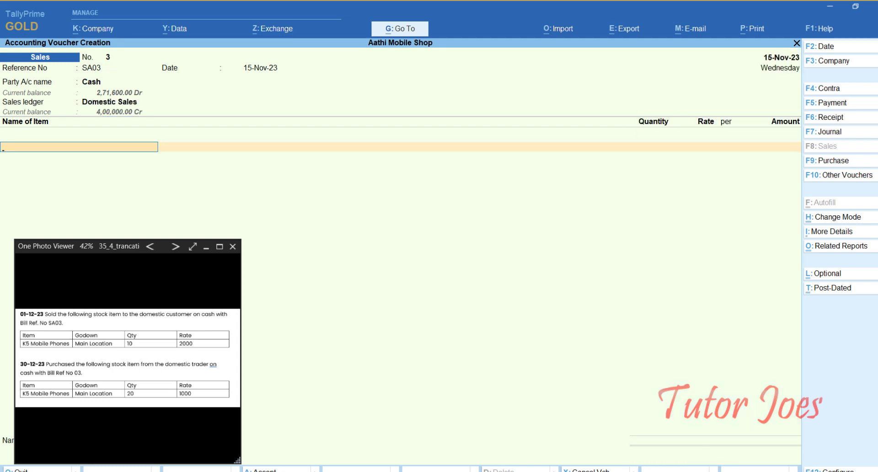
- Sell 10 nos K5 Mobile Phones from Main Location for 20,000.00 and finish the item list
text(K)
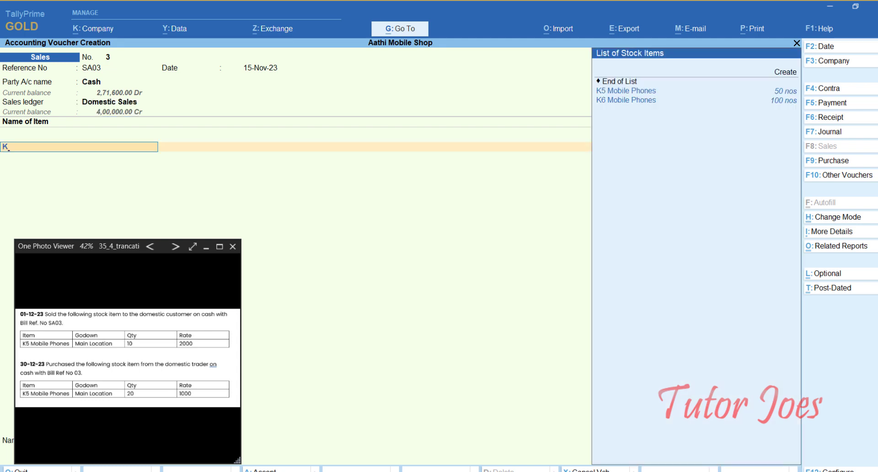
key(Up)
key(Return)
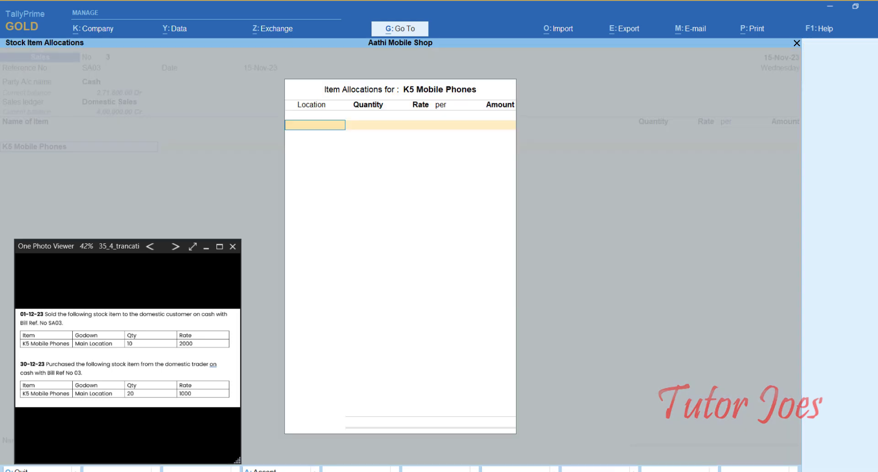
key(Return)
text(10)
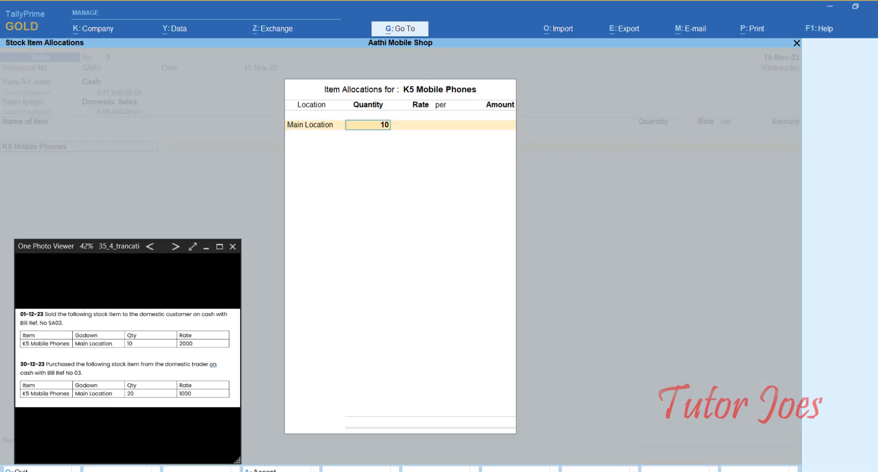
key(Return)
key(Return)
key(Return)
key(Return)
key(Return)
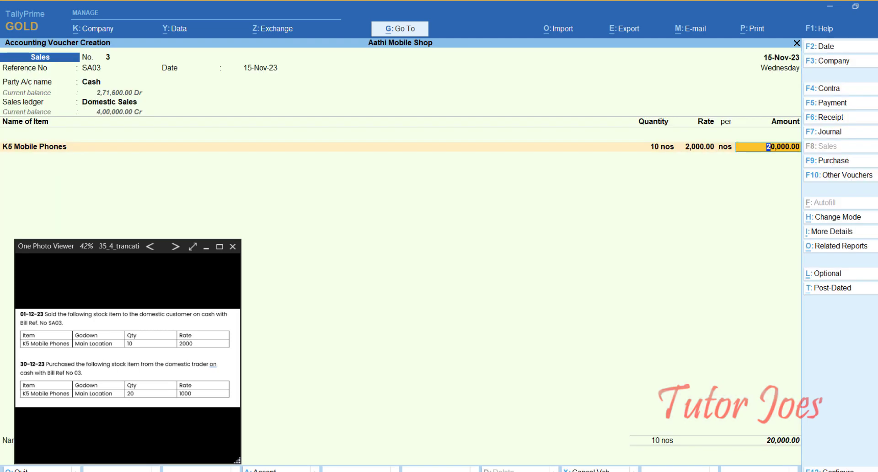
key(Return)
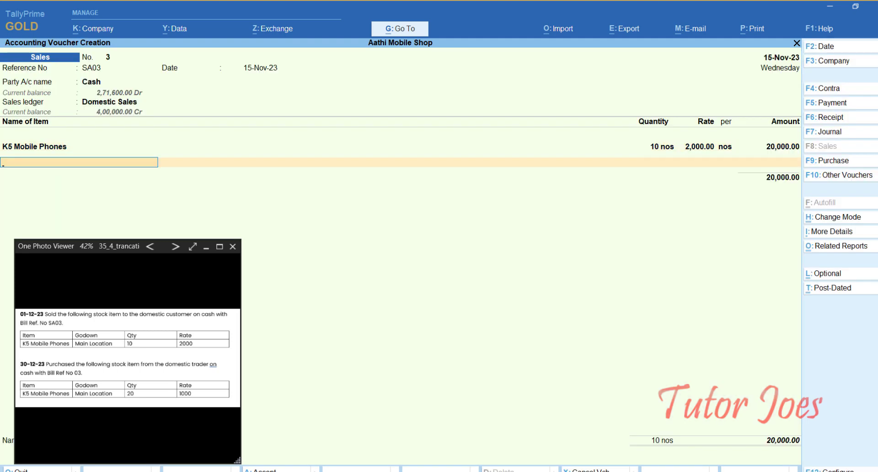
key(Return)
key(Return)
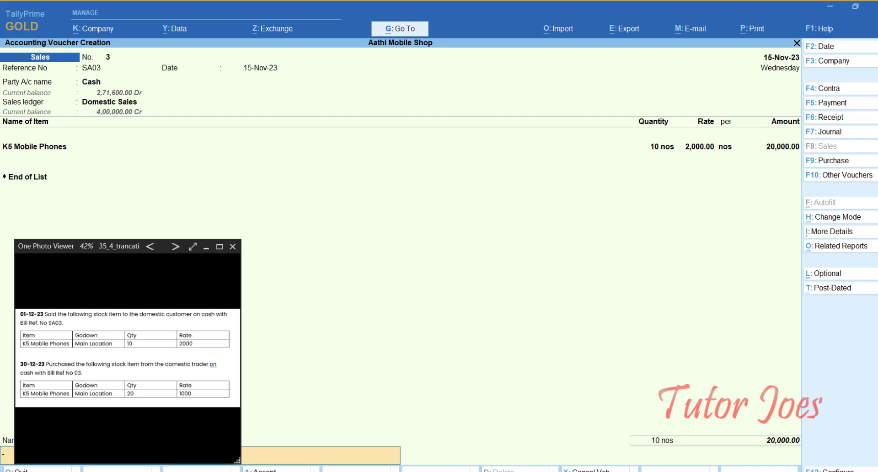
key(Return)
key(Return)
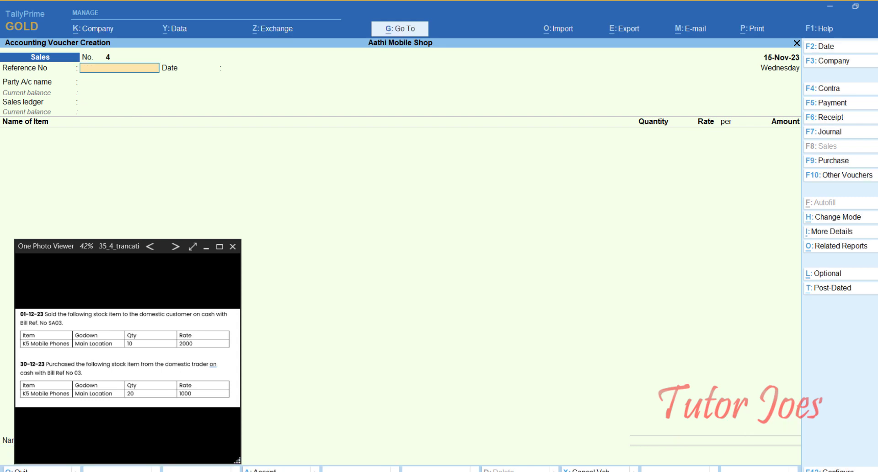
- Start a purchase voucher dated 30-Dec-23 with supplier invoice number 03
click(827, 160)
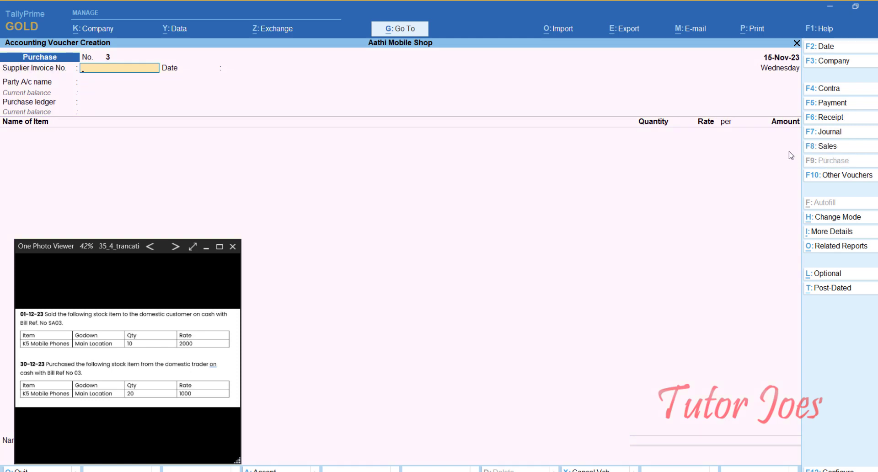
key(F2)
text(30-12)
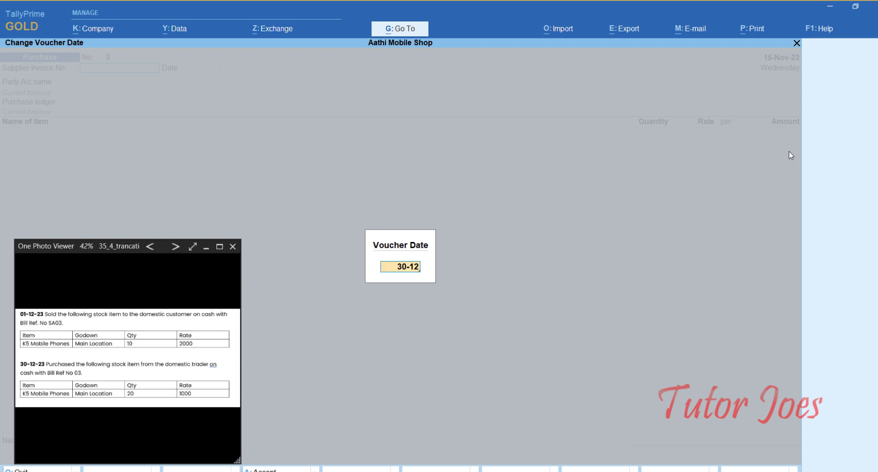
key(Return)
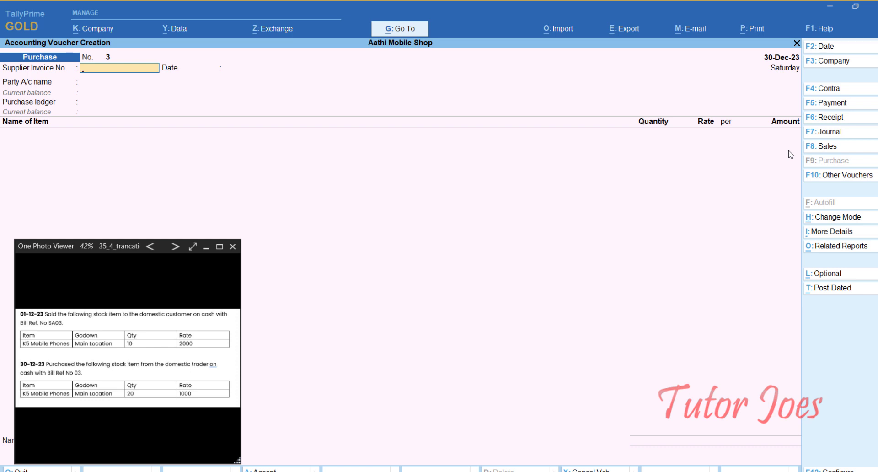
text(03)
key(Return)
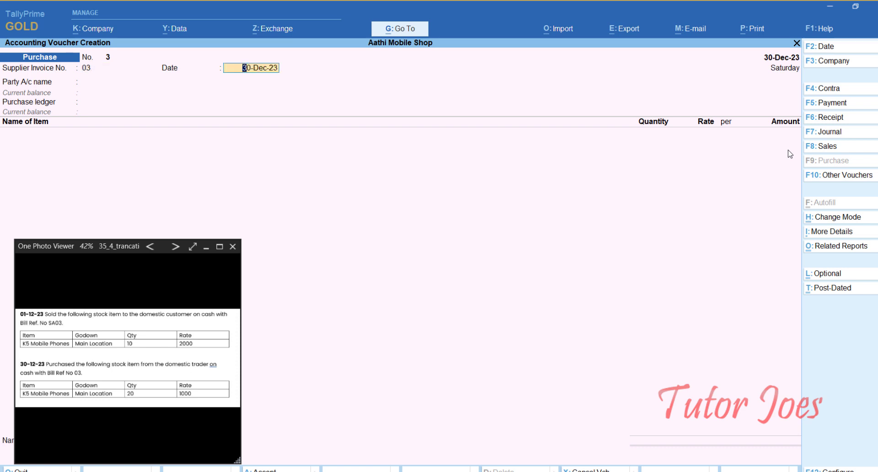
key(Return)
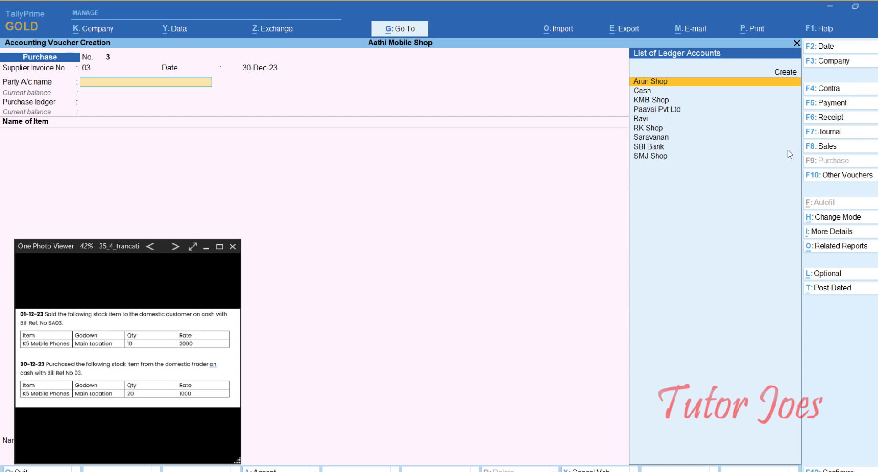
- Set Cash as the party account and Domestic Purchase as the purchase ledger
key(Down)
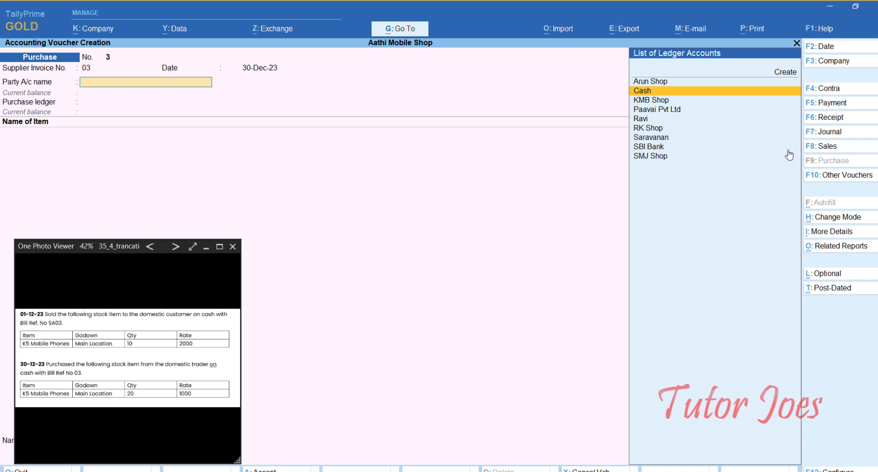
key(Return)
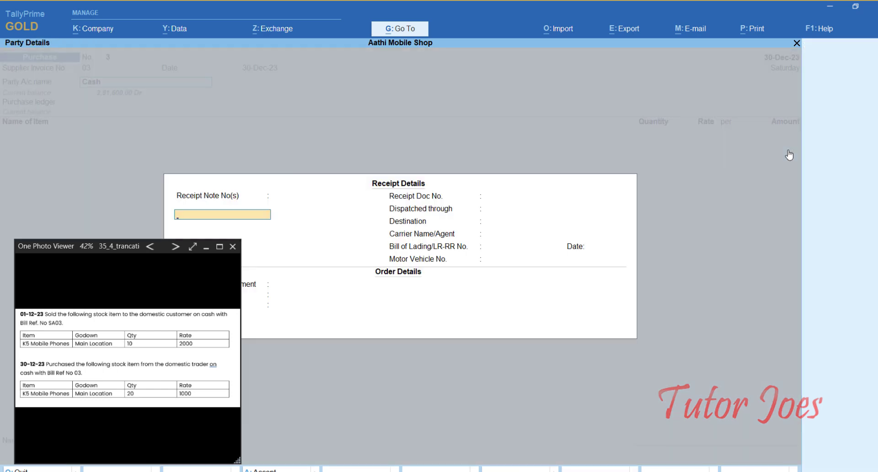
key(Return)
key(Return)
key(Return)
key(Return)
key(ctrl+a)
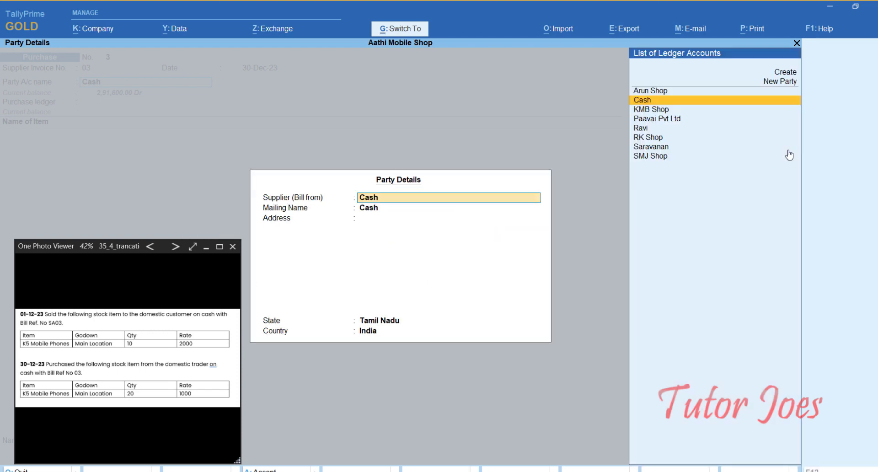
key(ctrl+a)
key(Return)
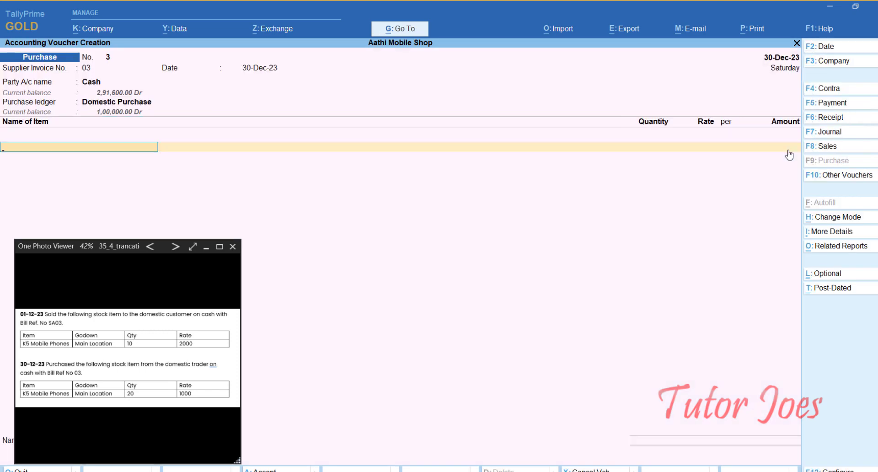
- Add 20 K5 Mobile Phones at 1,000 into Main Location and save the 20,000 voucher
text(K)
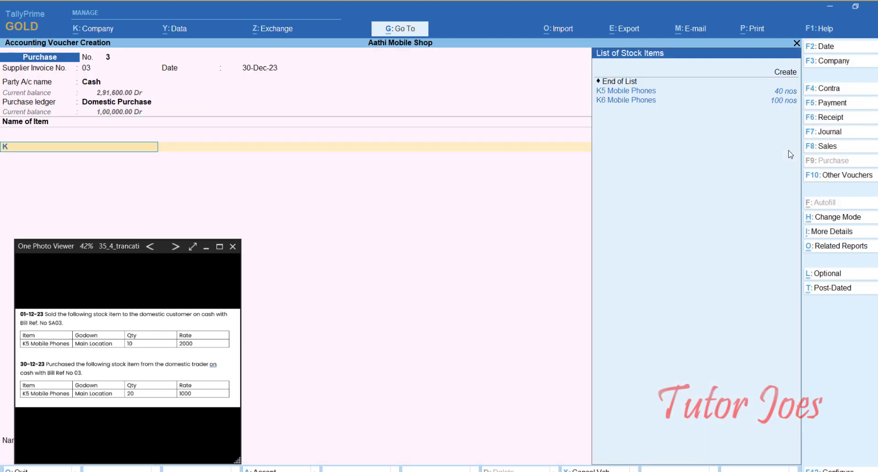
key(Down)
key(Down)
key(Up)
key(Return)
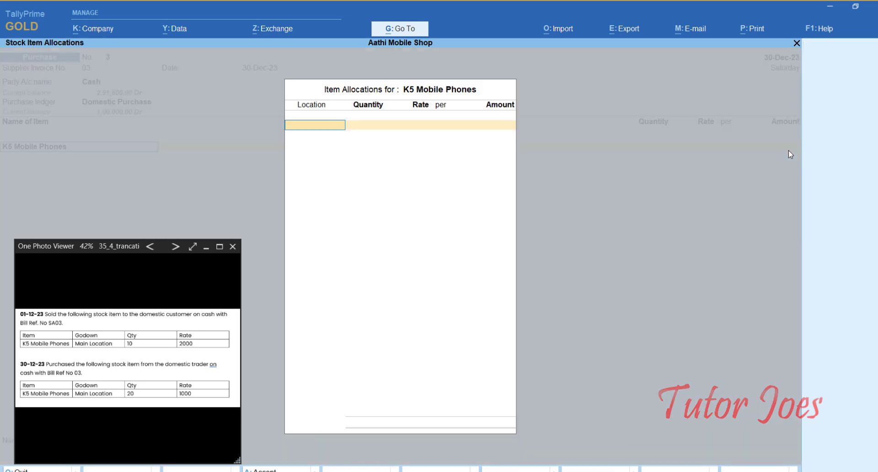
text(m)
key(Return)
text(20)
key(Return)
key(Return)
key(Return)
key(Return)
key(Return)
key(Return)
key(Return)
key(Return)
key(Return)
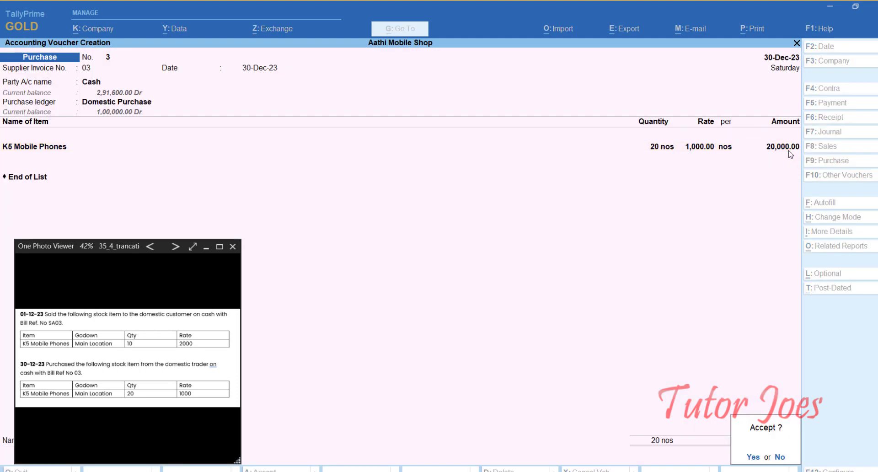
key(Return)
click(162, 267)
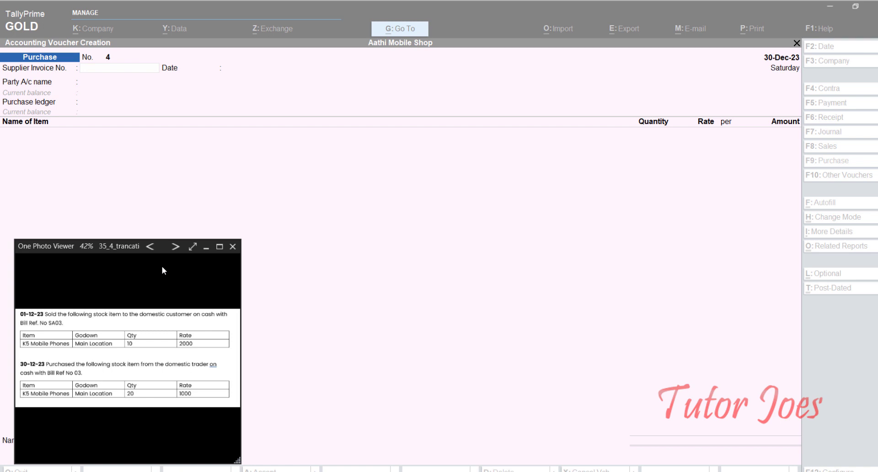
- Close the reference photo viewer and quit the purchase voucher screen
click(232, 246)
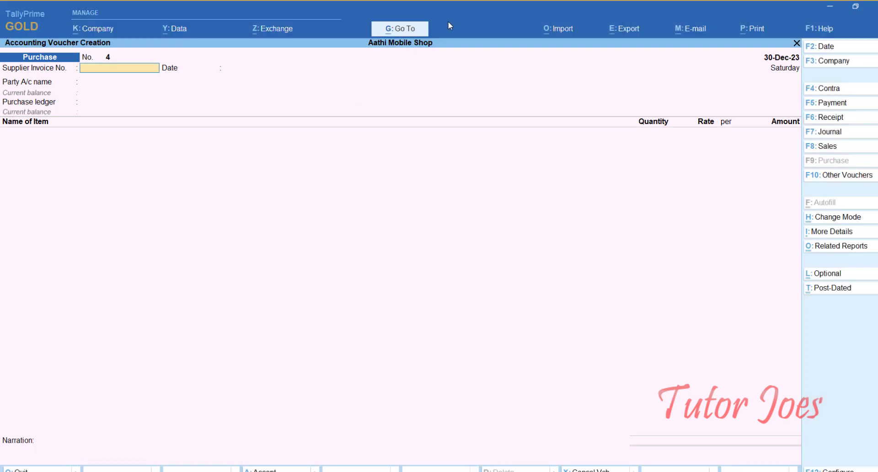
key(Escape)
key(Return)
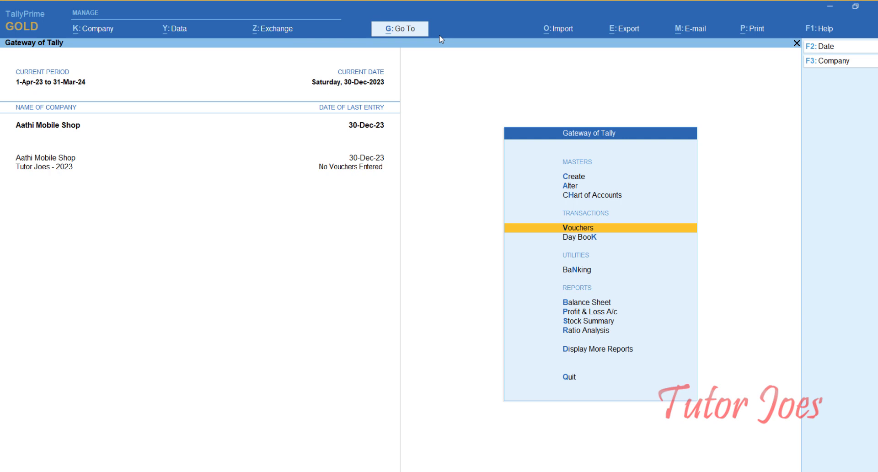
- Open the Trial Balance from Display More Reports and expand it to show ledgers
key(Down)
key(Down)
key(Down)
key(Down)
key(Down)
key(Down)
key(Down)
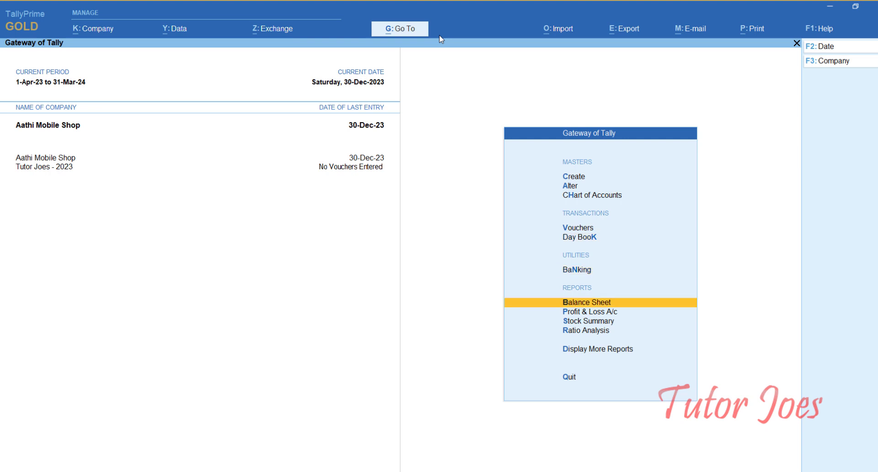
key(Return)
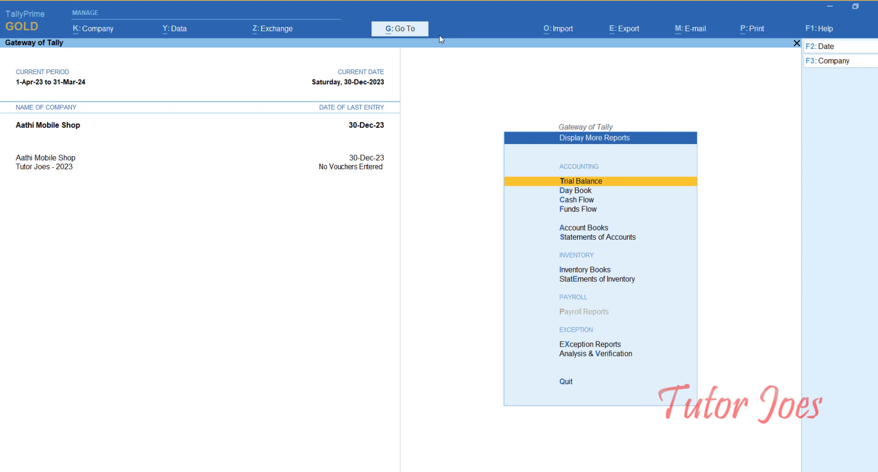
key(Return)
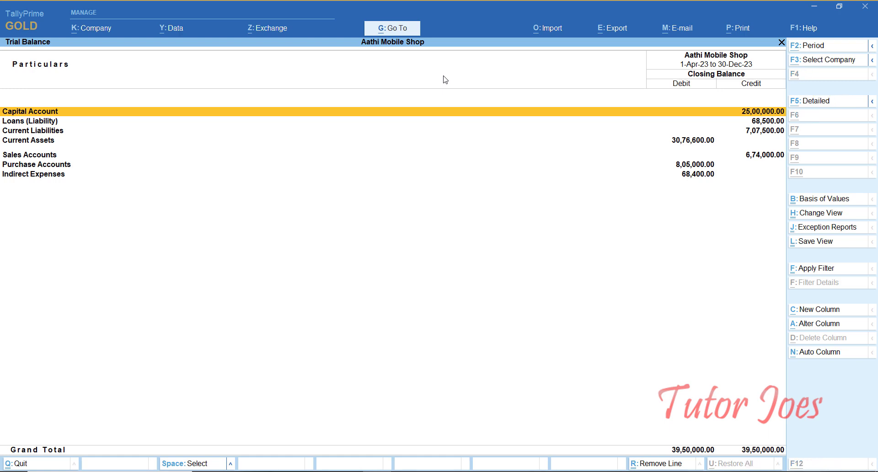
key(alt+F1)
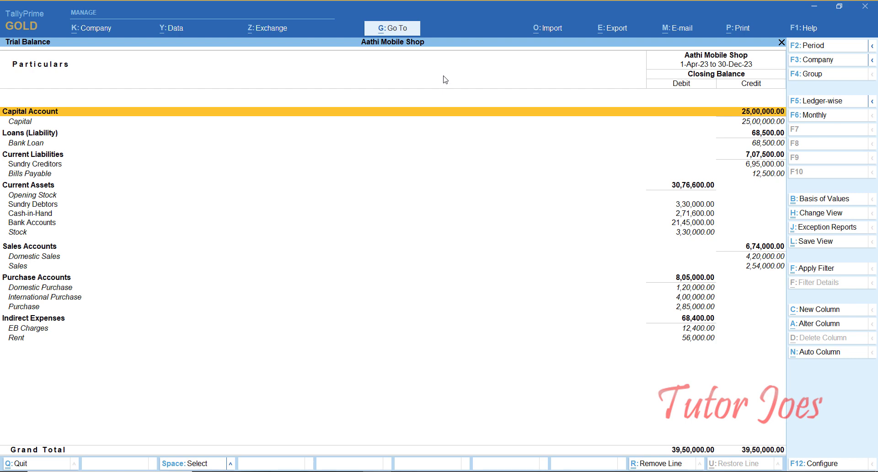
- Drill into the Sundry Creditors and Sundry Debtors groups of the Trial Balance
key(Down)
key(Down)
key(Down)
key(Down)
key(Down)
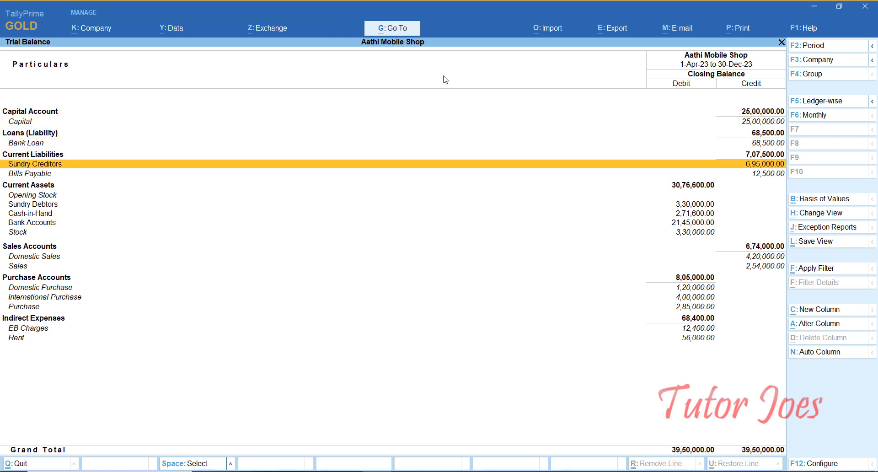
key(Return)
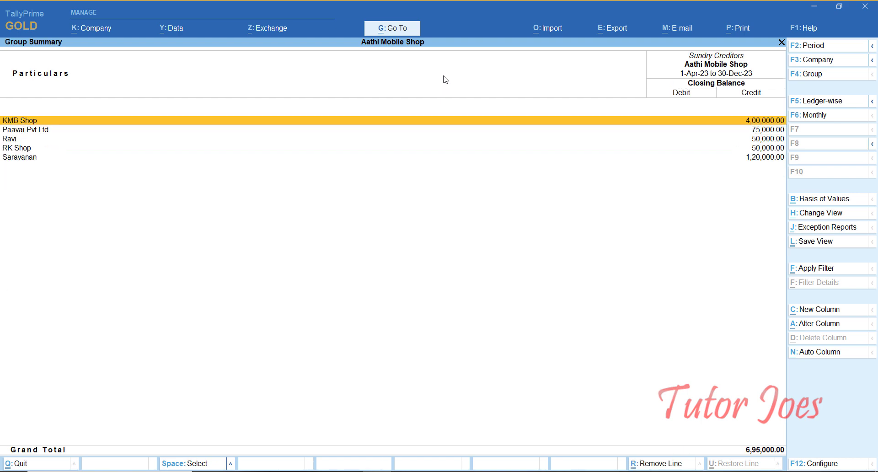
key(Escape)
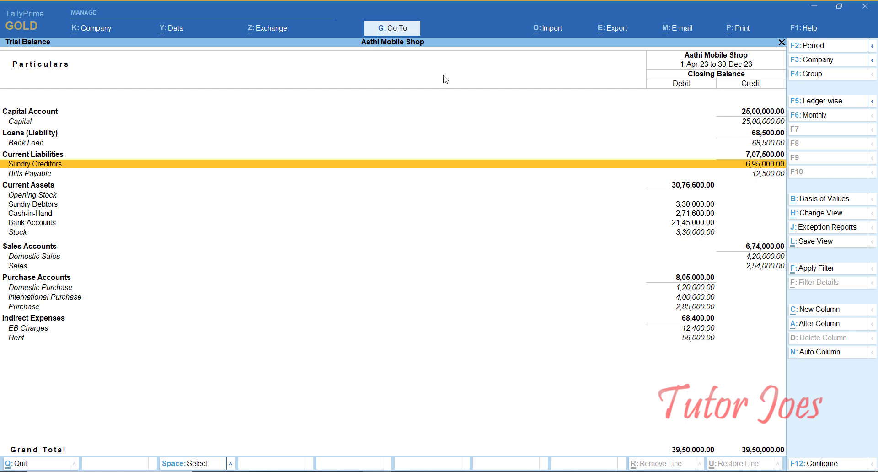
key(Down)
key(Down)
key(Down)
key(Down)
key(Down)
key(Down)
key(Down)
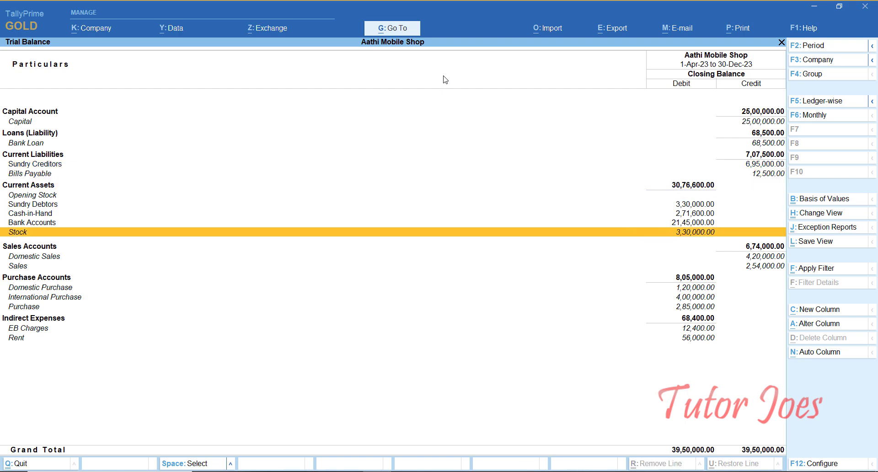
key(Up)
key(Up)
key(Up)
key(Return)
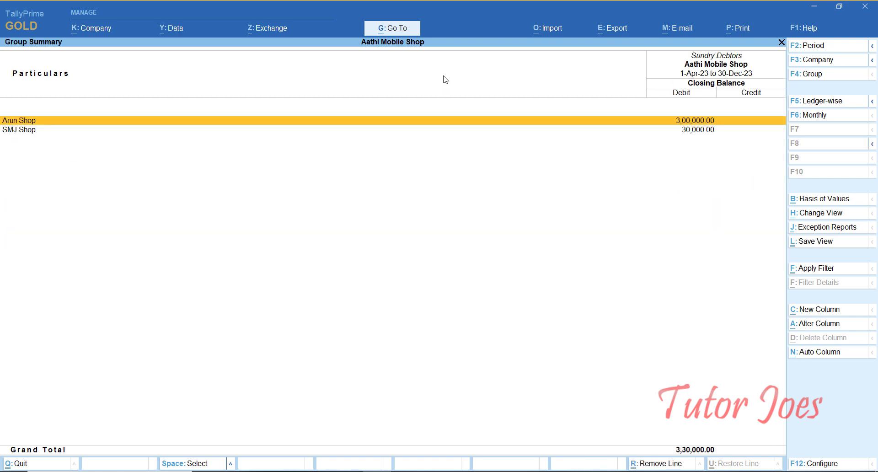
- Reopen the Trial Balance in detailed view, close it, and select Profit & Loss A/c
key(Escape)
key(Escape)
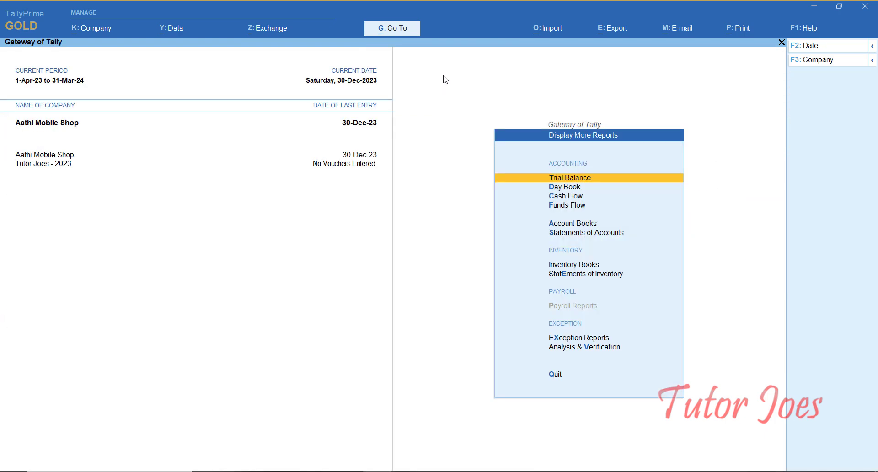
key(Return)
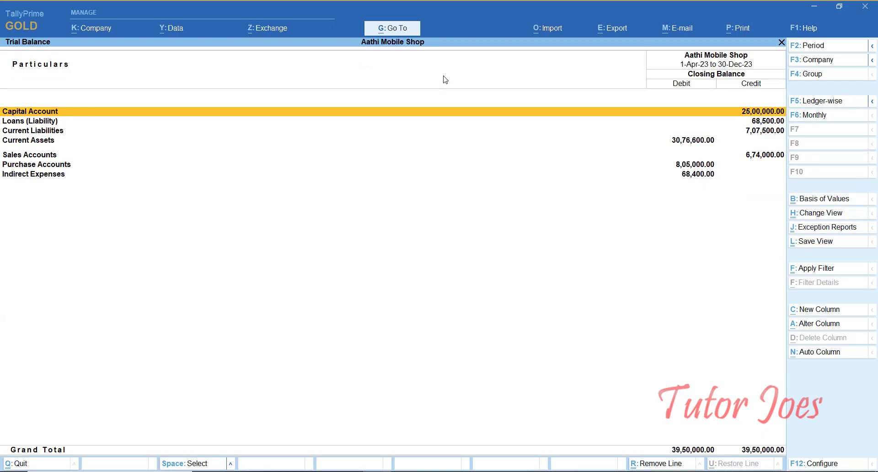
key(alt)
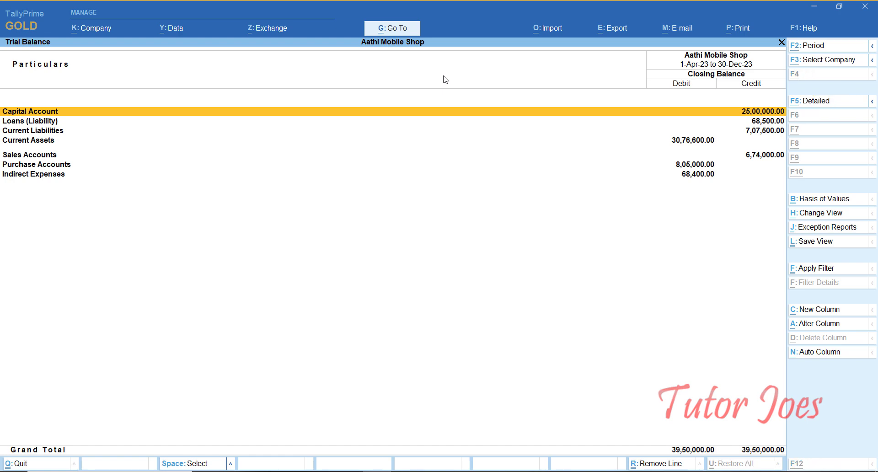
key(alt+F5)
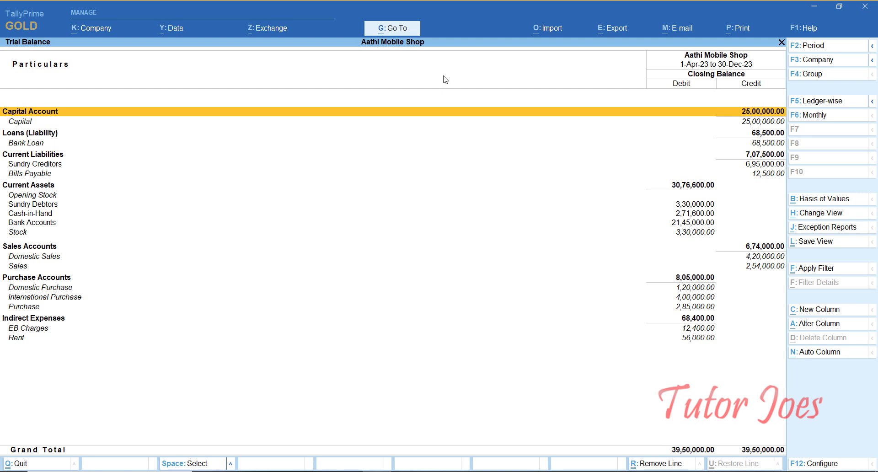
key(Escape)
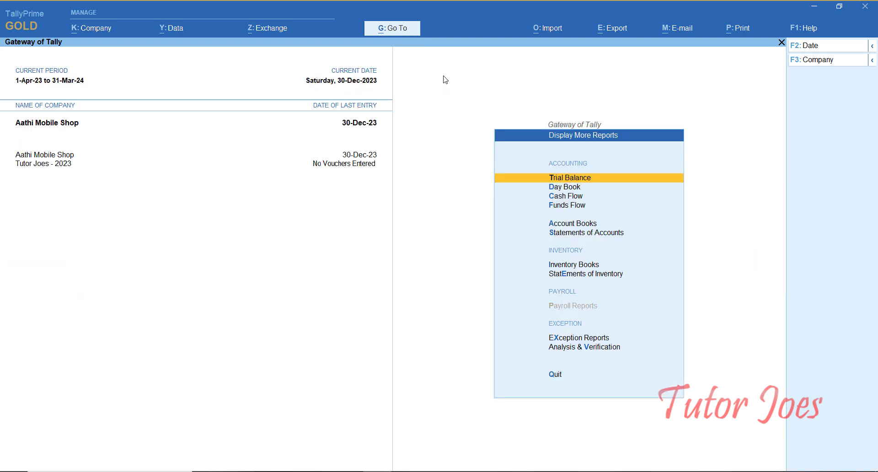
key(Escape)
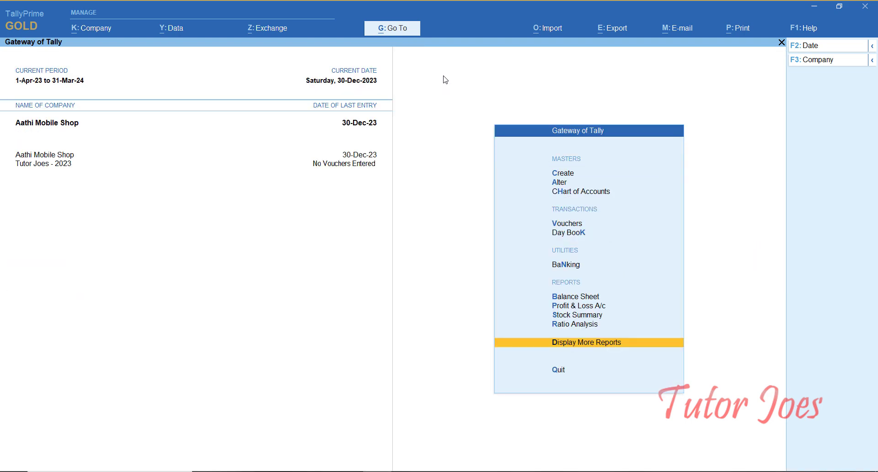
key(Up)
key(Up)
key(Up)
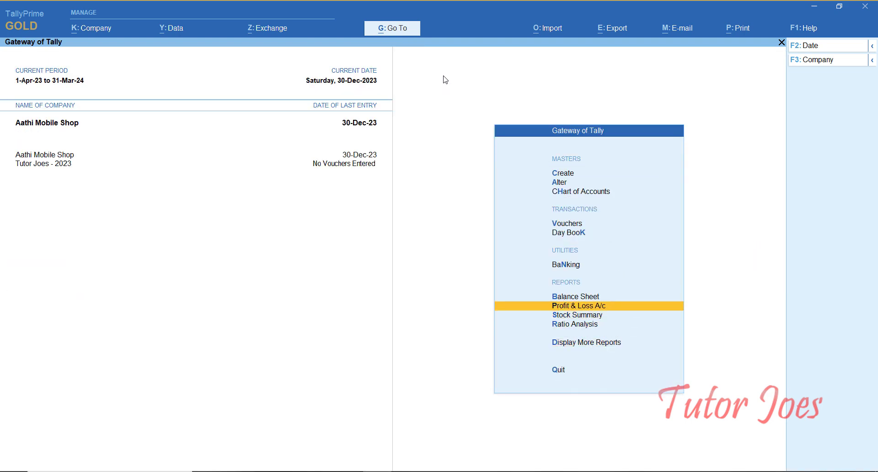
key(Return)
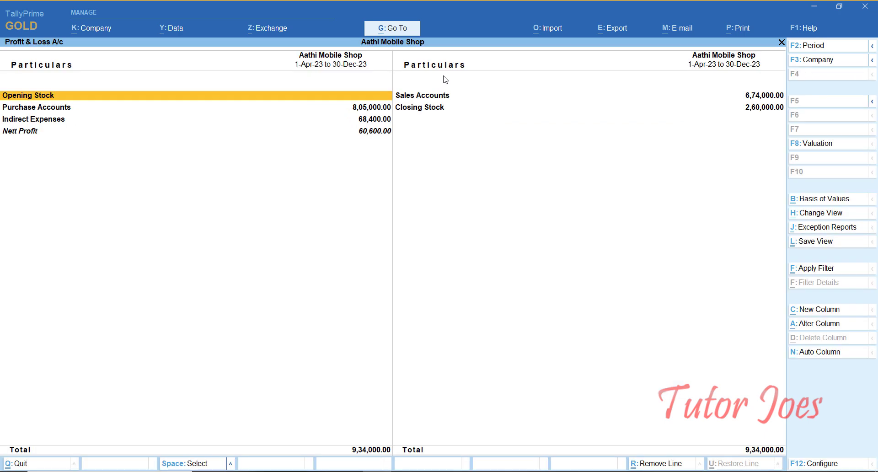
key(alt)
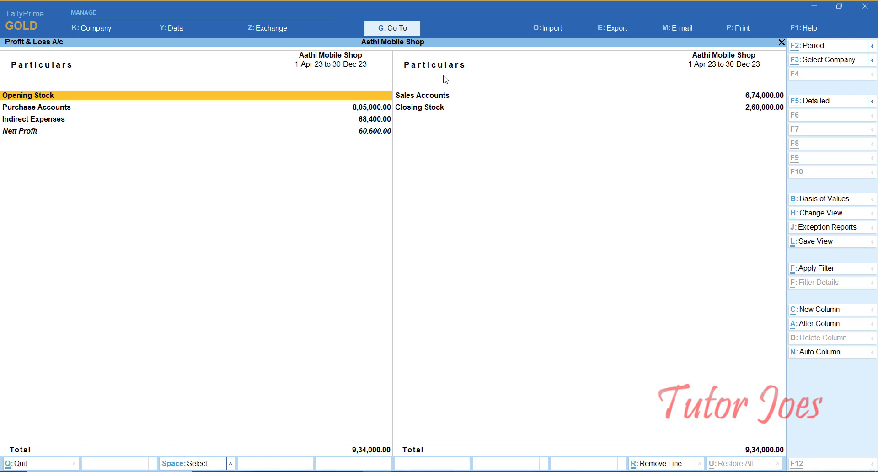
key(alt+F1)
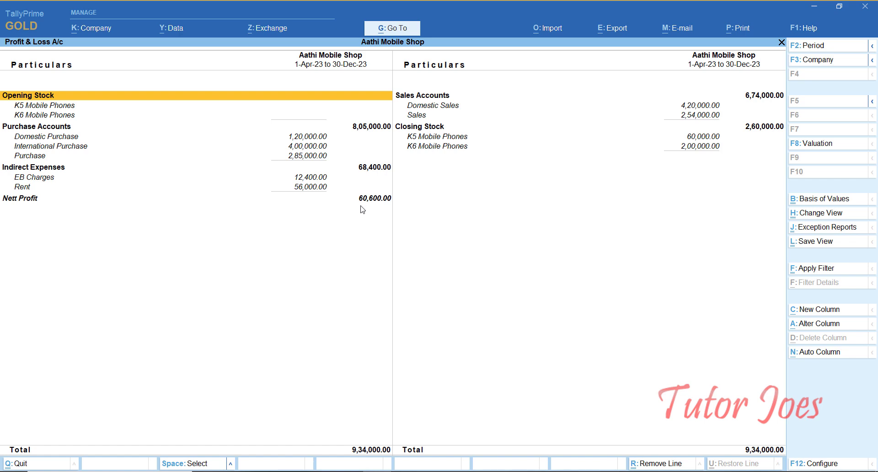
key(Escape)
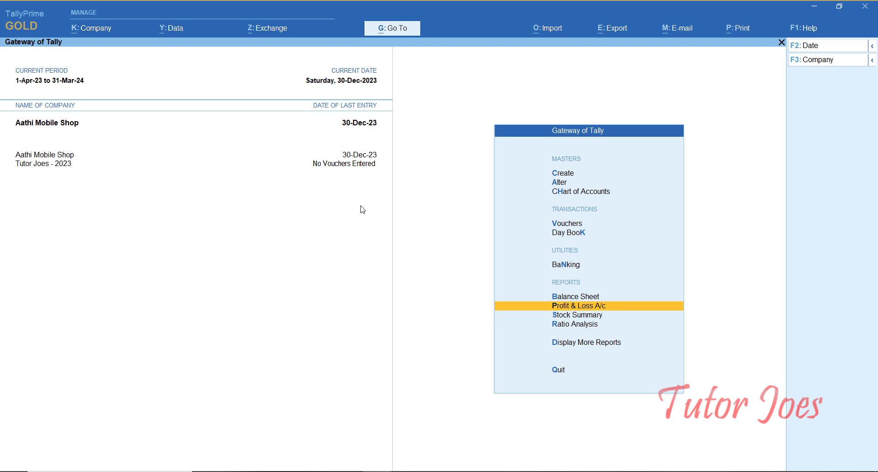
key(Up)
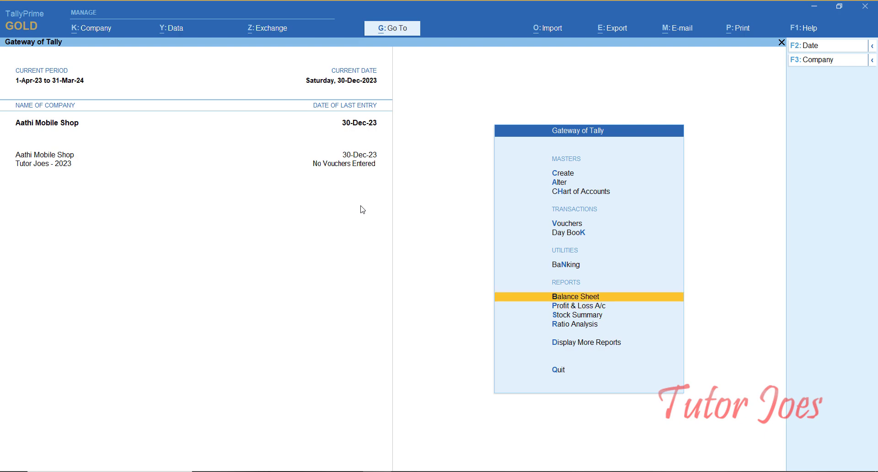
- Open the detailed Balance Sheet, check Bank Accounts in SBI Bank, then drill into Sundry Debtors
key(Return)
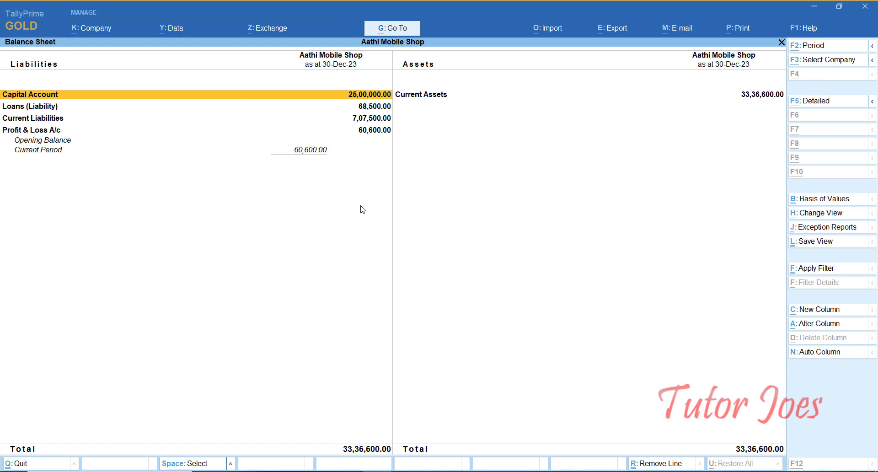
key(alt+F5)
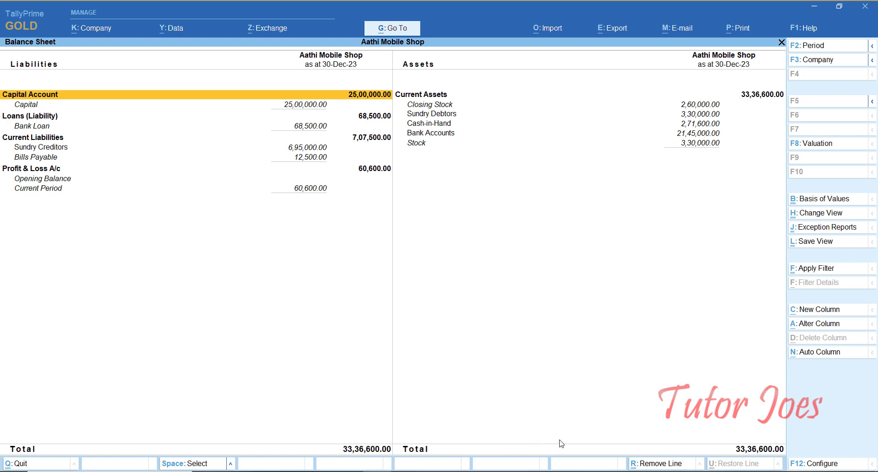
key(Right)
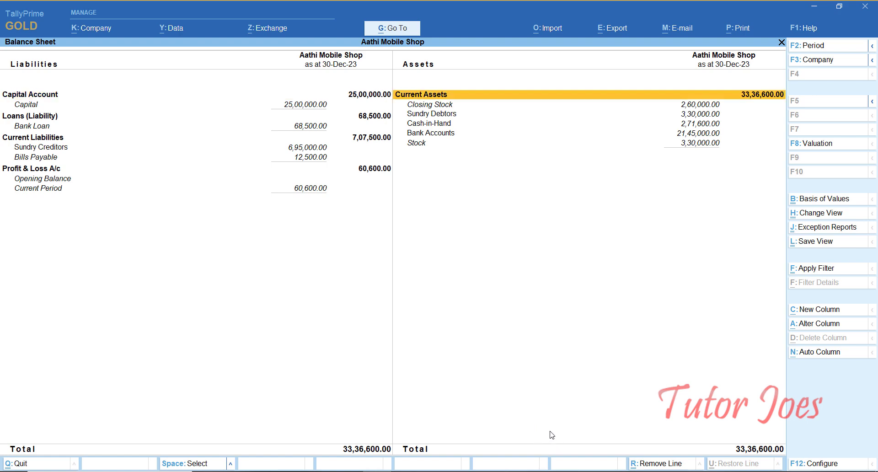
key(Down)
key(Down)
key(Down)
key(Down)
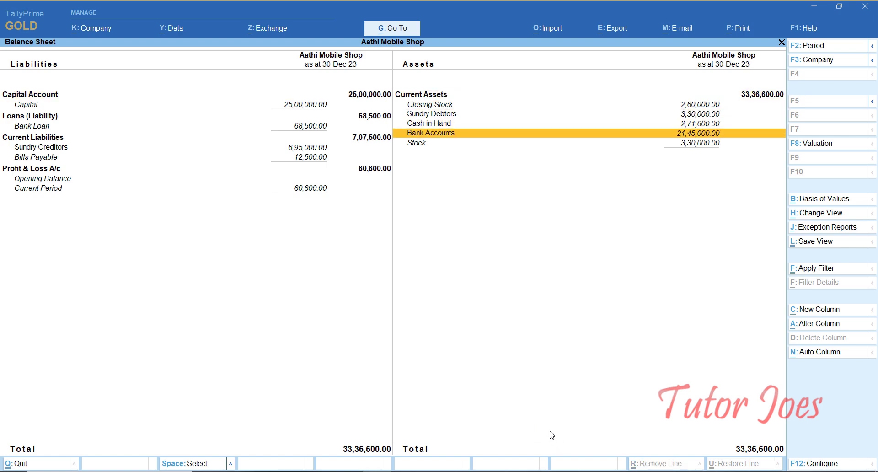
key(Return)
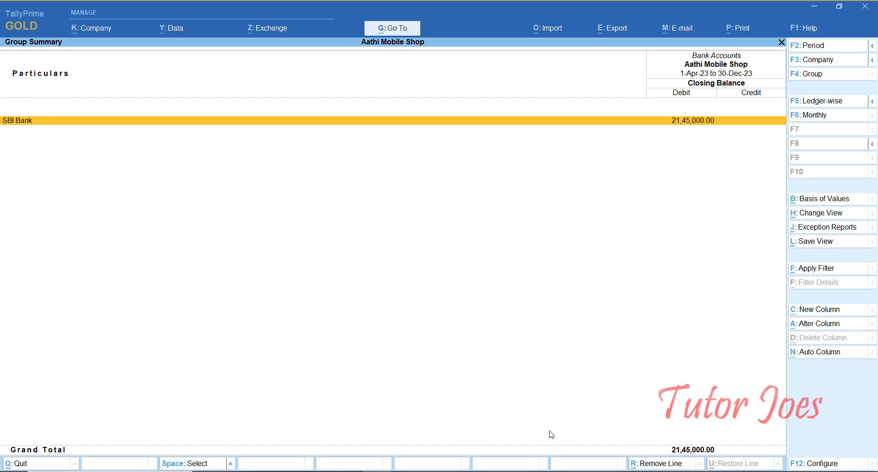
key(Escape)
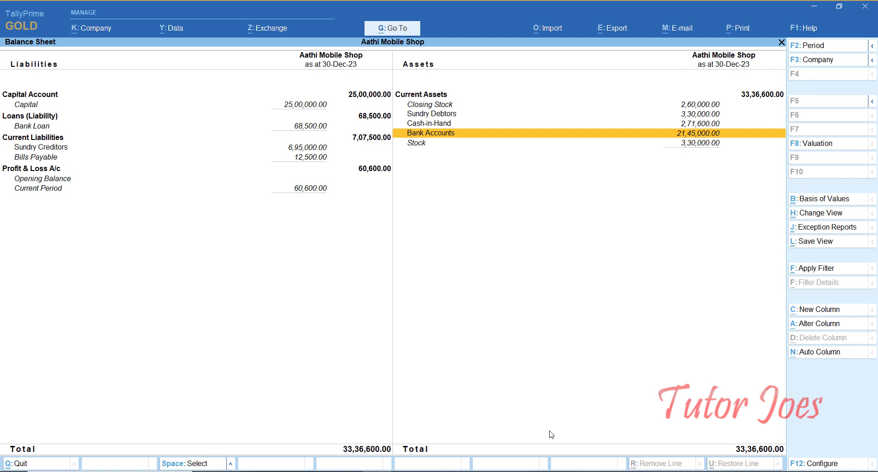
key(Up)
key(Up)
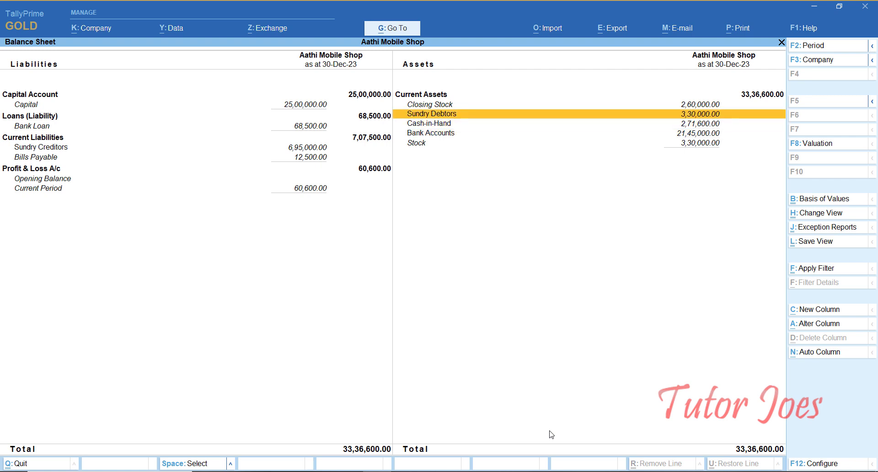
key(Return)
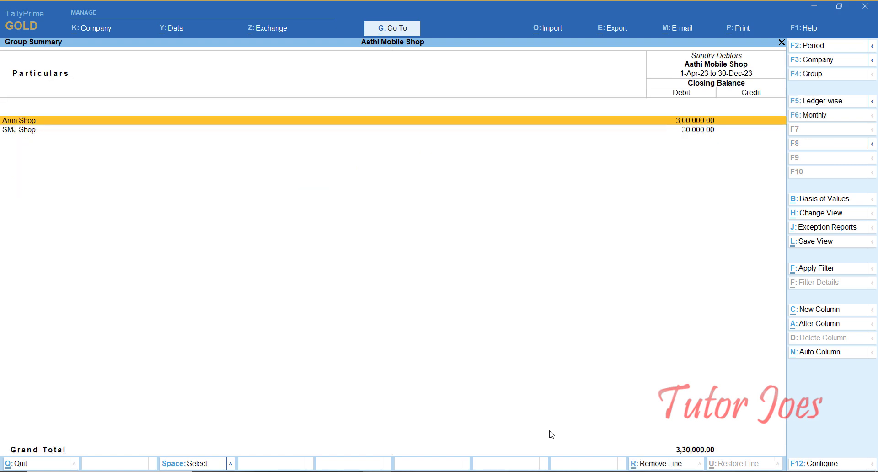
- Review Arun Shop's monthly summary, then the Stock ledger's monthly summary at 3,30,000.00 Dr
key(Return)
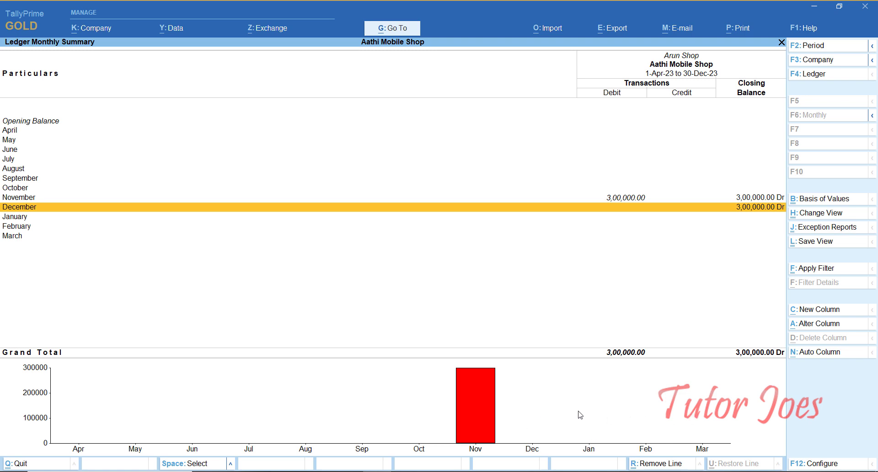
key(Escape)
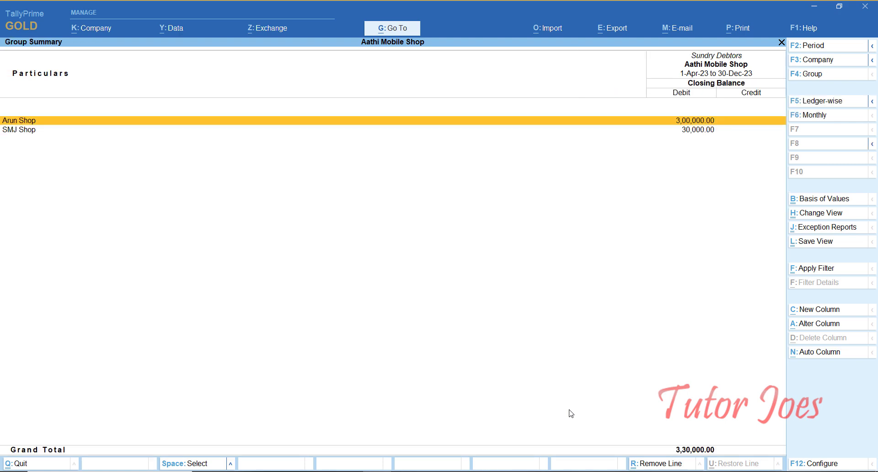
key(Escape)
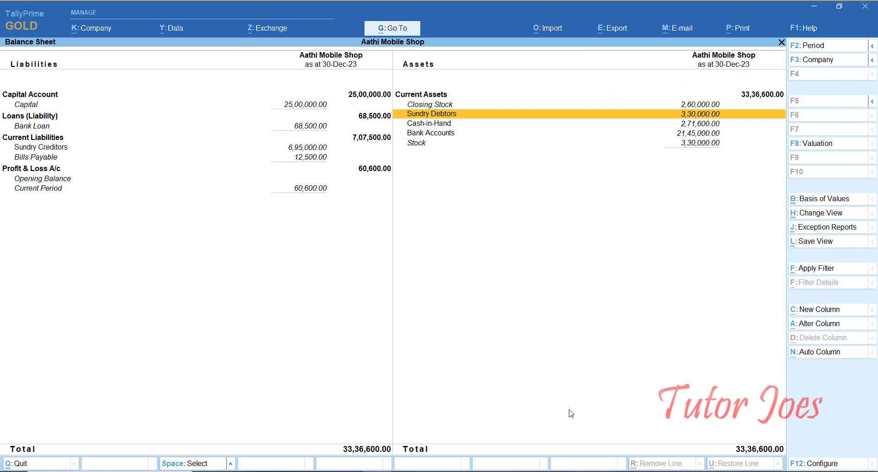
key(Down)
key(Down)
key(Down)
key(Return)
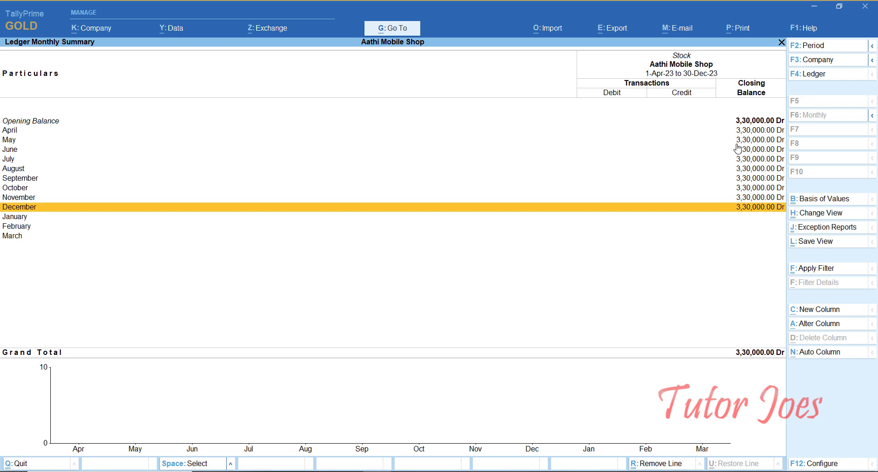
key(Escape)
key(Escape)
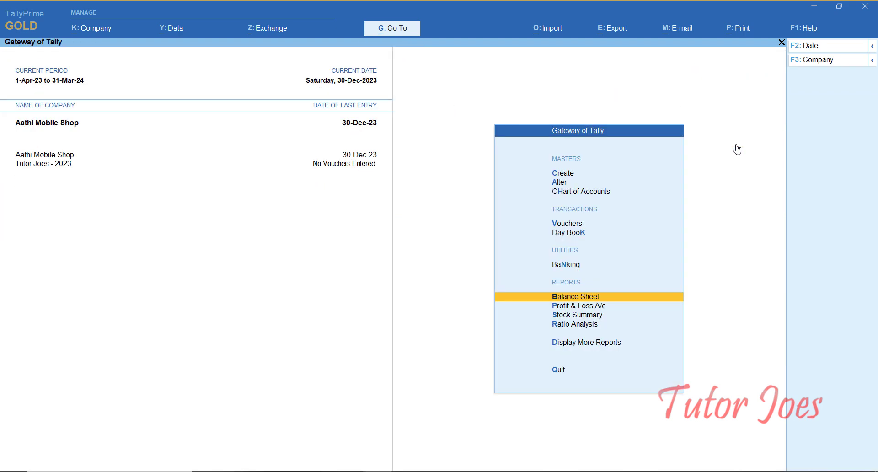
key(Down)
key(Down)
key(Down)
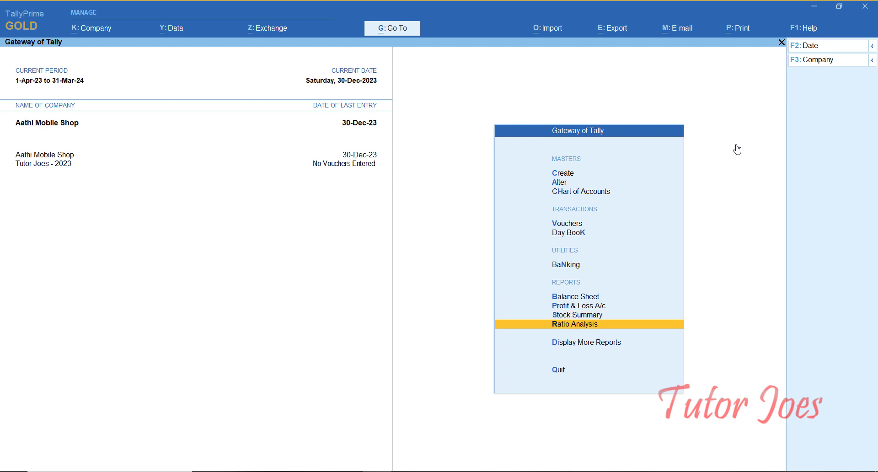
key(Return)
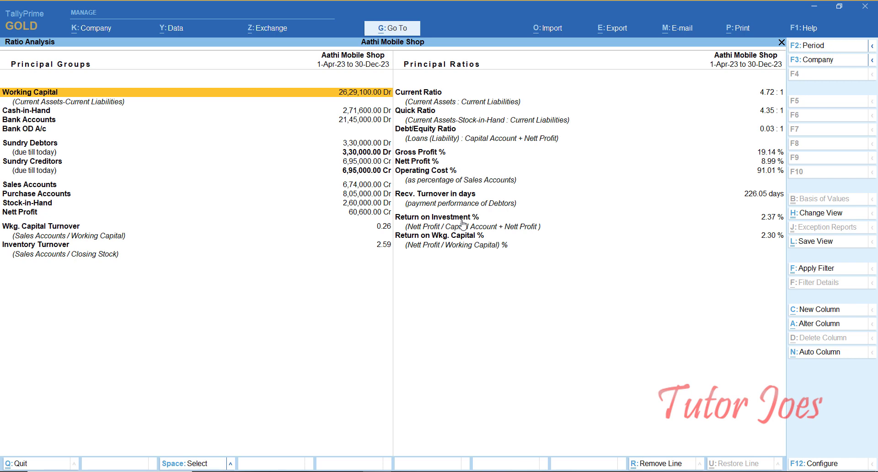
key(Escape)
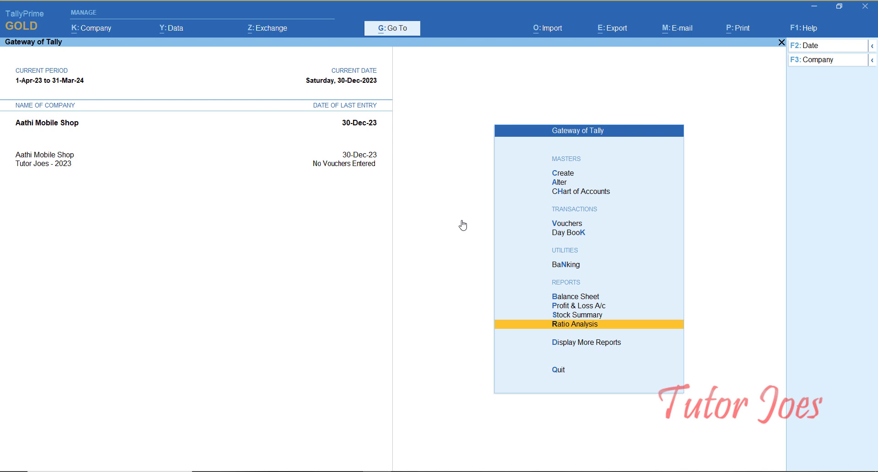
- Open the Day Book and set its period to 1-Apr-23 through 31-Mar-24
key(Down)
key(Return)
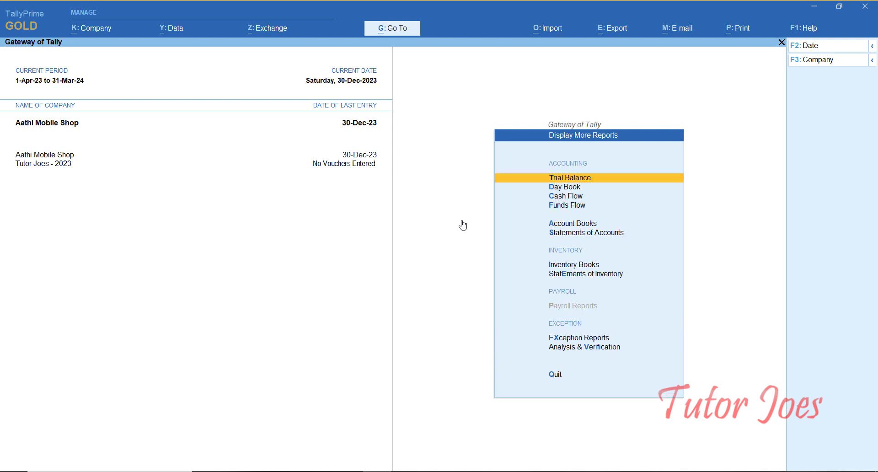
key(Down)
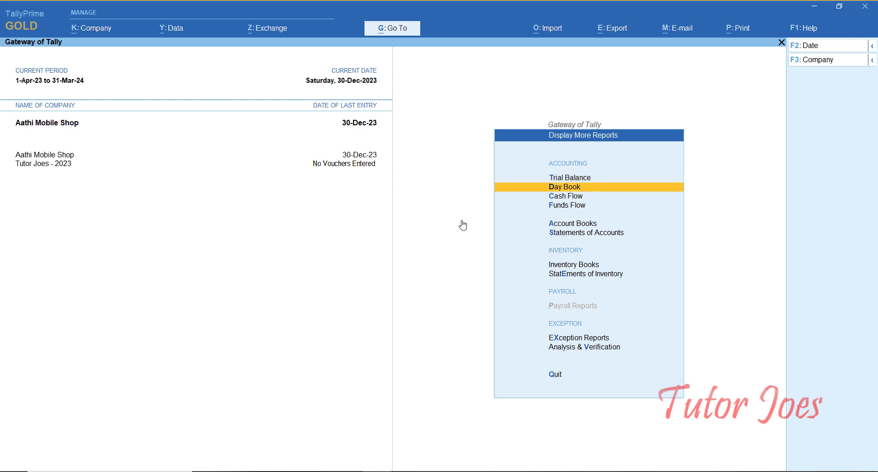
key(Return)
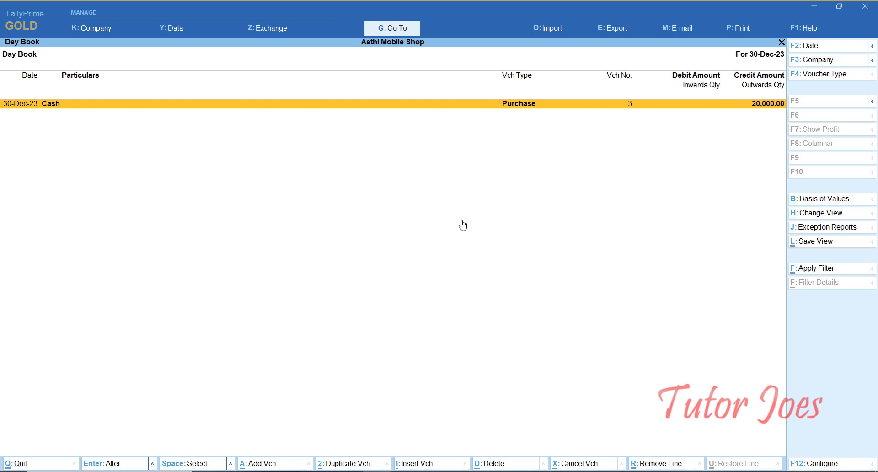
key(alt+F2)
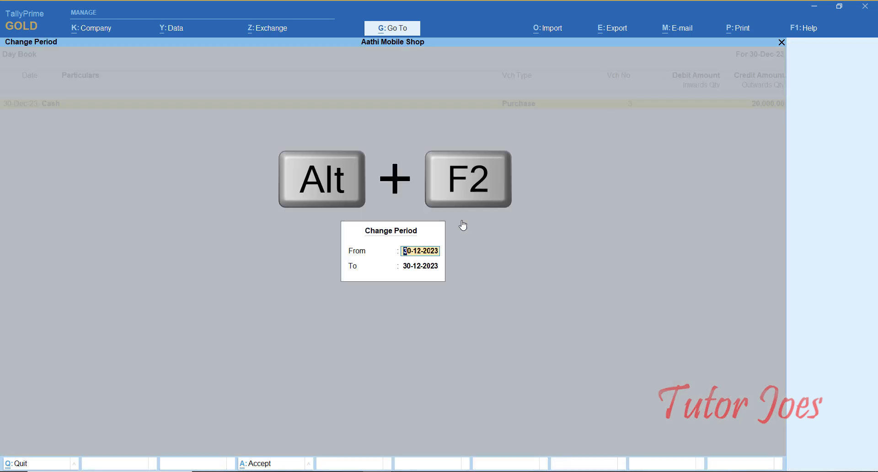
text(1-4)
key(Return)
text(31-3)
key(Return)
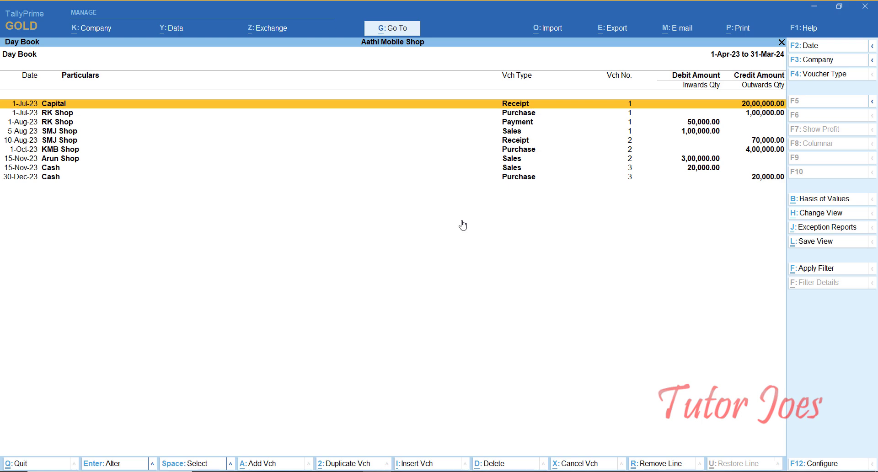
- Inspect the Capital receipt voucher without changes, then close the Day Book
key(Return)
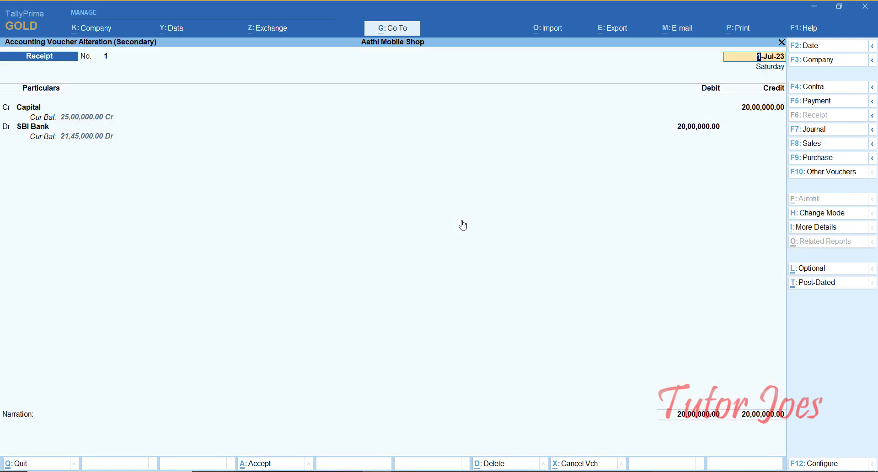
key(BackSpace)
key(Escape)
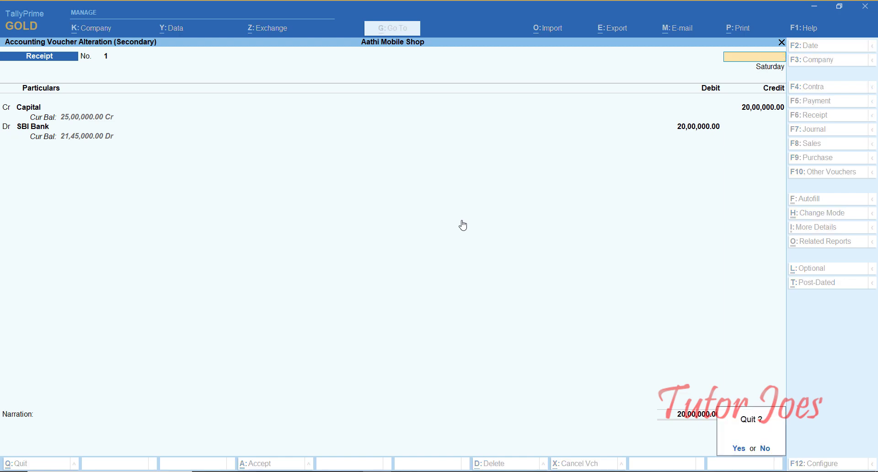
key(y)
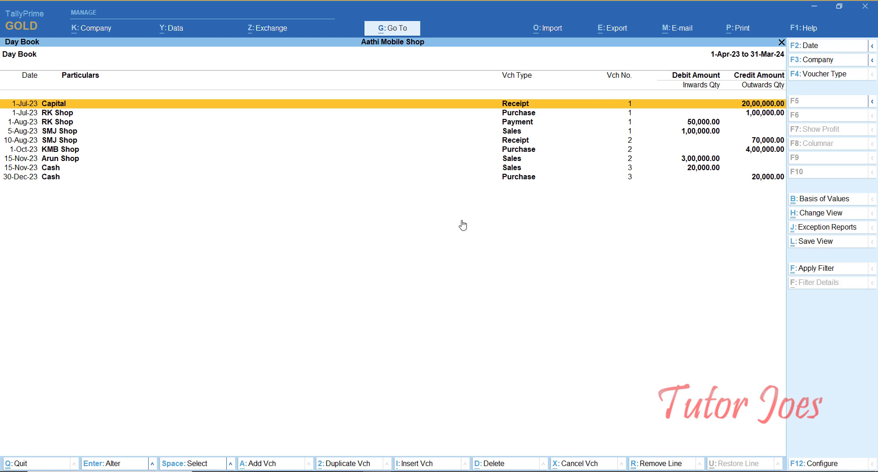
key(Escape)
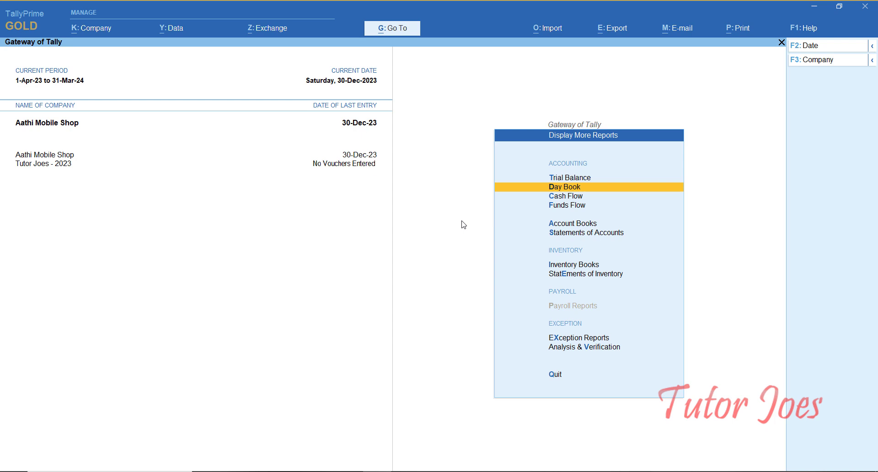
key(Down)
key(Return)
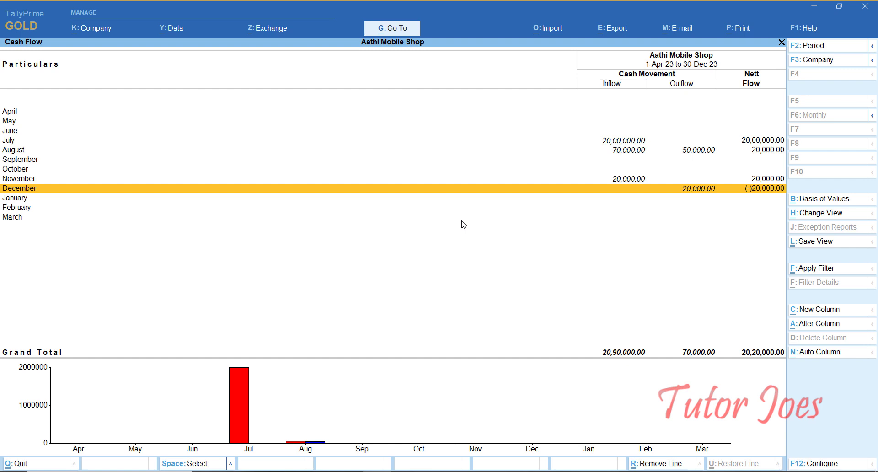
key(Up)
key(Up)
key(Up)
key(Up)
key(Up)
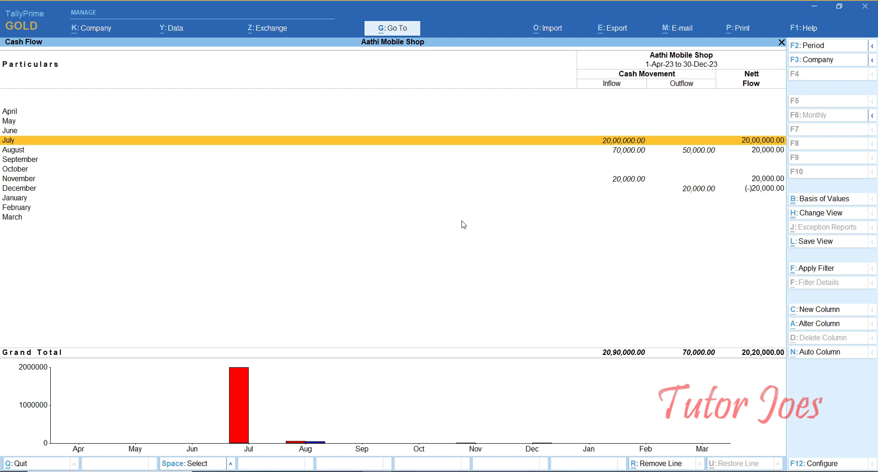
key(Down)
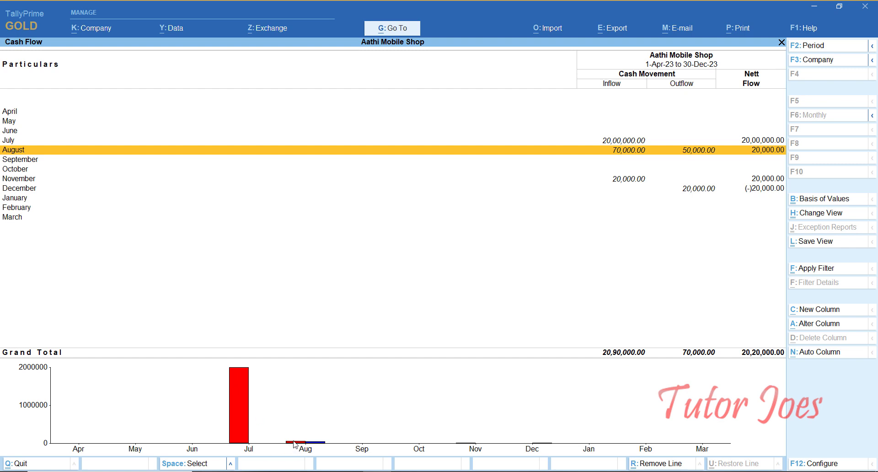
key(Escape)
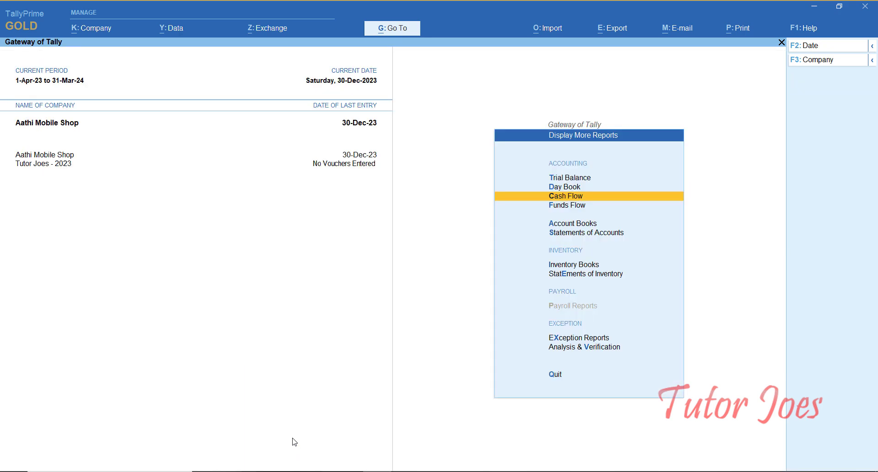
key(Down)
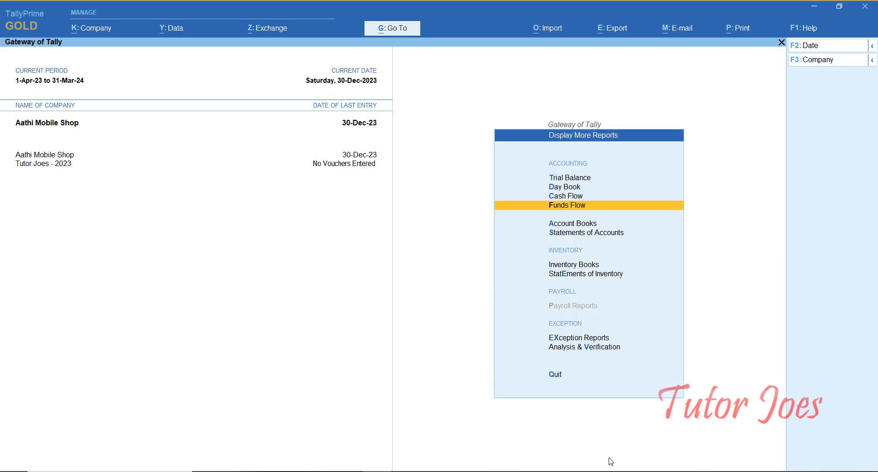
- Open the monthly Funds Flow report and drill into April's summary showing a 99,400.00 Nett Loss
key(Return)
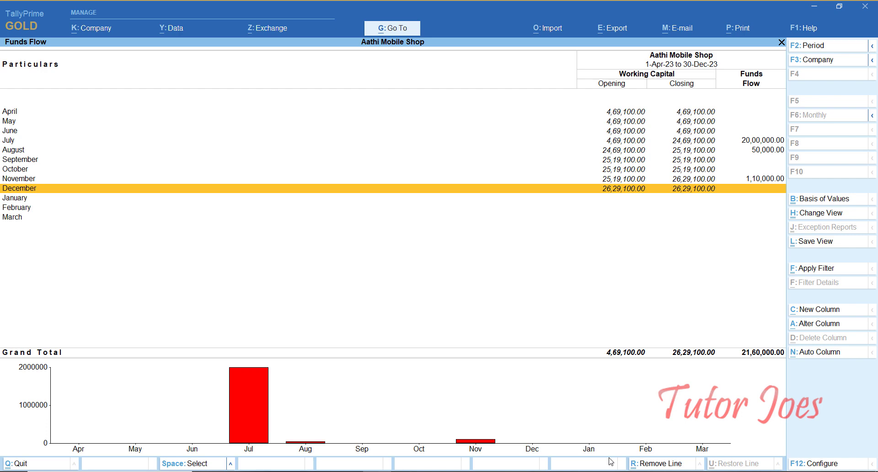
key(Up)
key(Up)
key(Up)
key(Up)
key(Up)
key(Up)
key(Up)
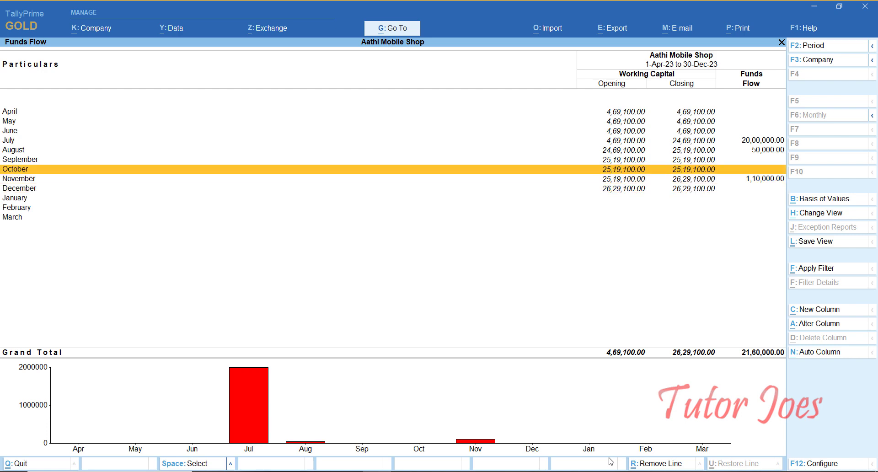
key(Down)
key(Down)
key(Down)
key(Down)
key(Down)
key(Down)
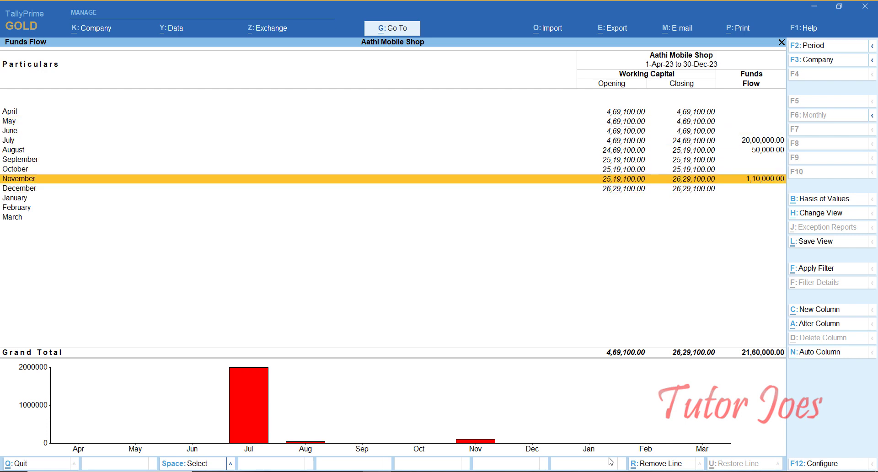
key(Down)
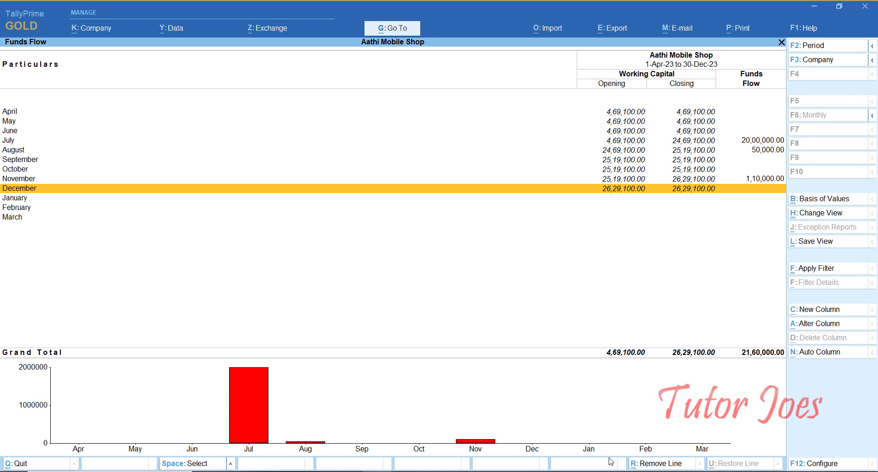
key(Up)
key(Up)
key(Up)
key(Up)
key(Up)
key(Up)
key(Up)
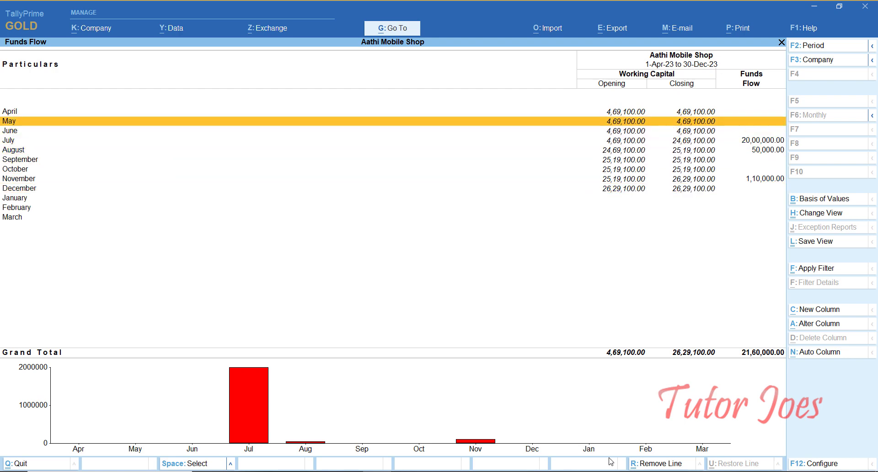
key(Up)
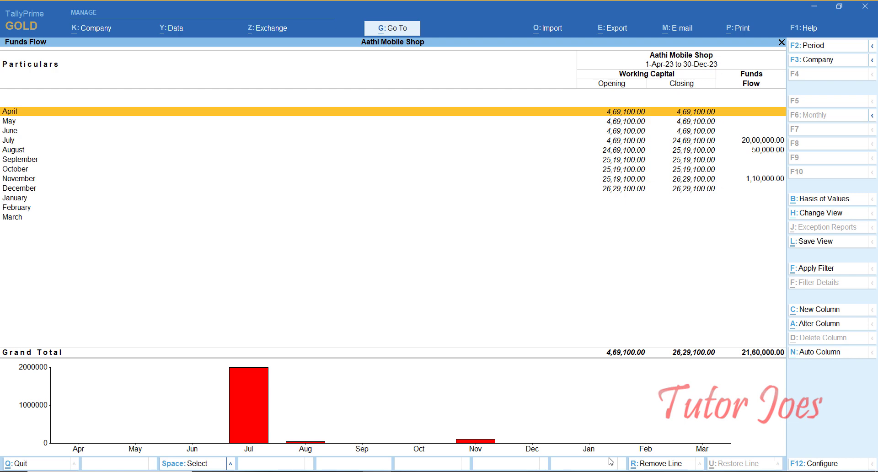
key(Return)
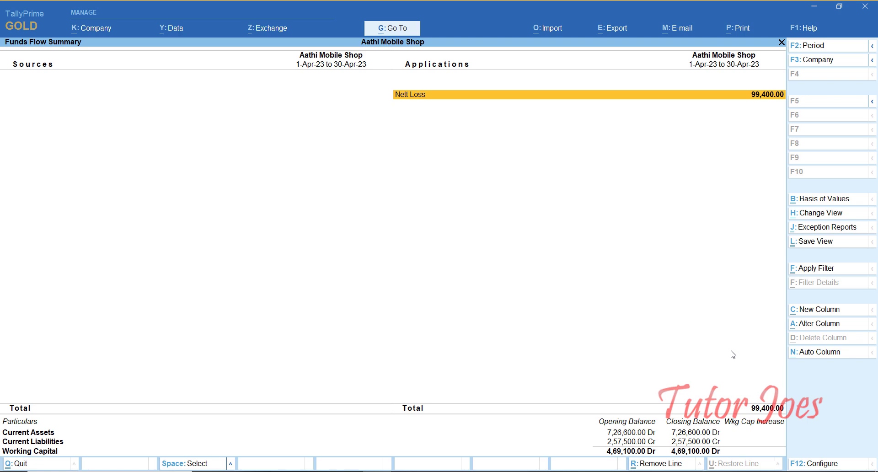
- Leave April's summary and open July's Funds Flow Summary with Capital Account 20,00,000.00
key(Escape)
key(Down)
key(Down)
key(Down)
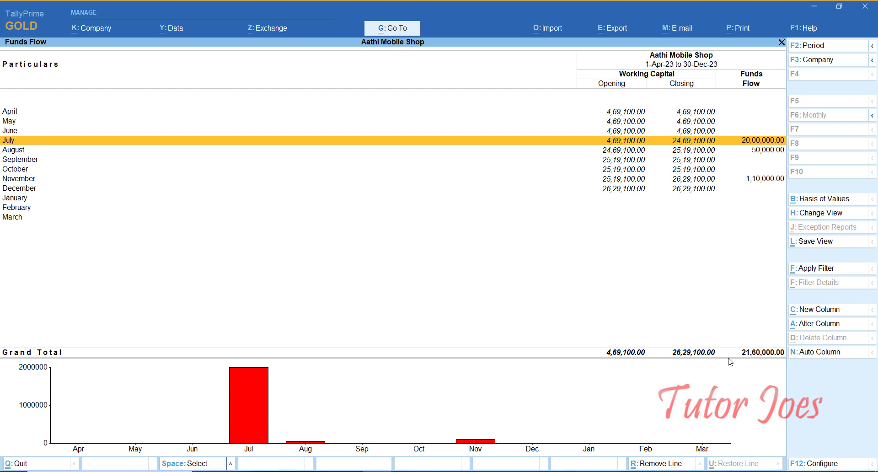
key(Return)
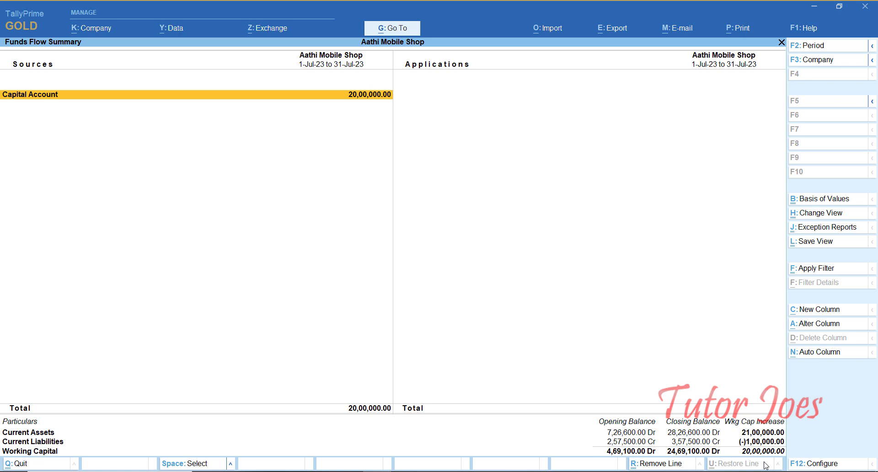
- Open the Payment Register from the Account Books reports
key(Escape)
key(Escape)
key(Down)
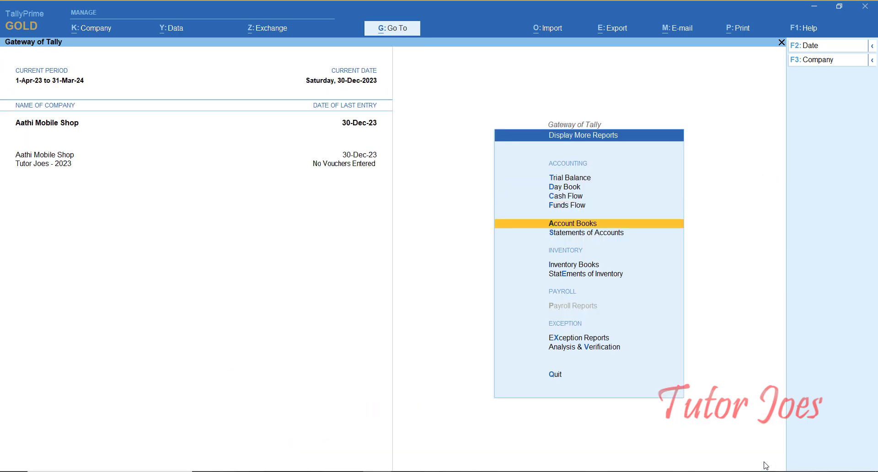
key(Return)
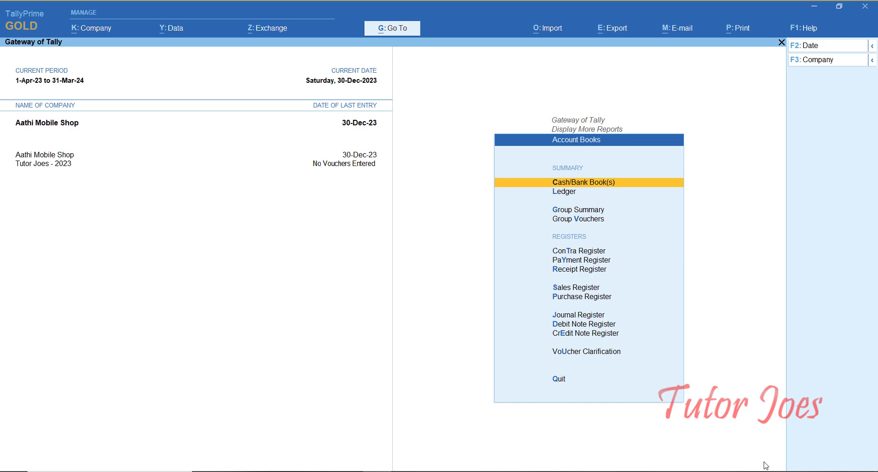
key(Down)
key(Down)
key(Down)
key(Down)
key(Down)
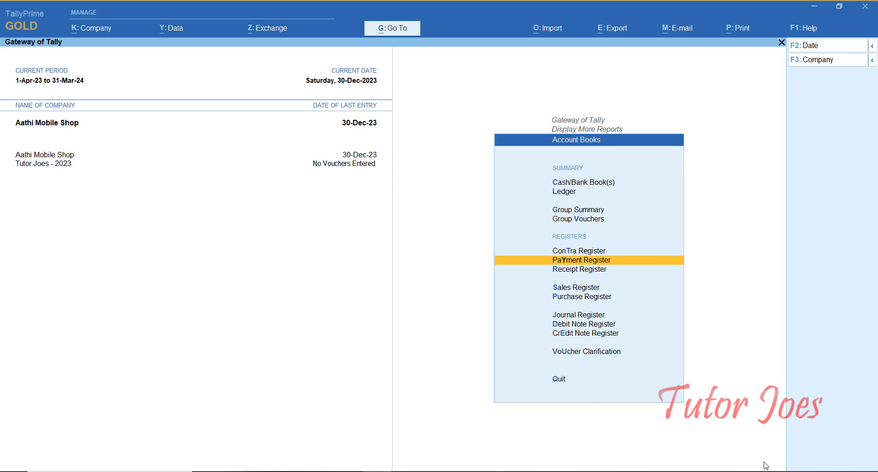
key(Down)
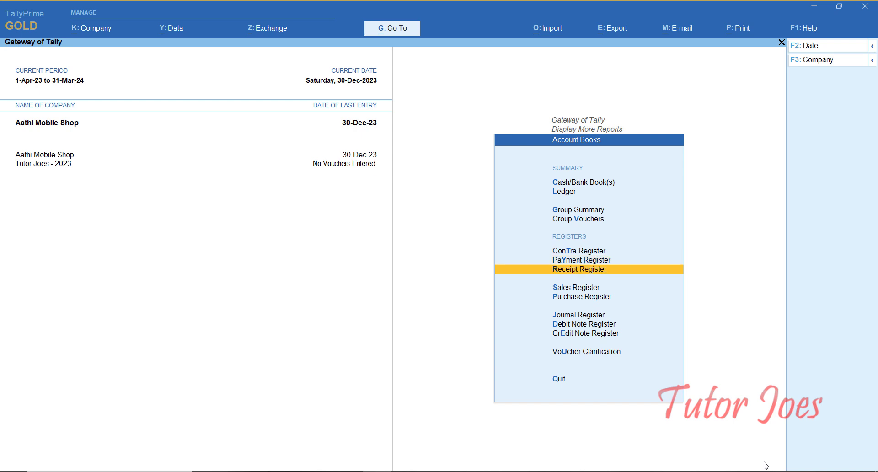
key(Down)
key(Down)
key(Up)
key(Up)
key(Up)
key(Up)
key(Down)
key(Return)
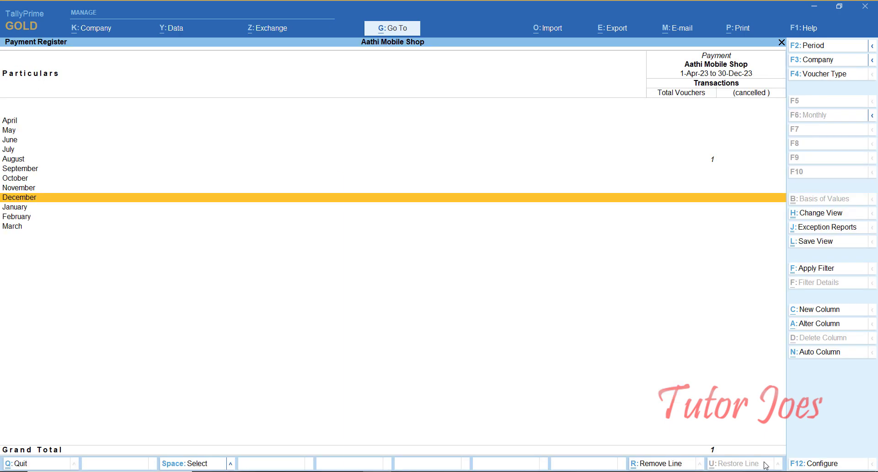
- Review August's 50,000.00 payment voucher to RK Shop, then return to Account Books
key(Up)
key(Up)
key(Up)
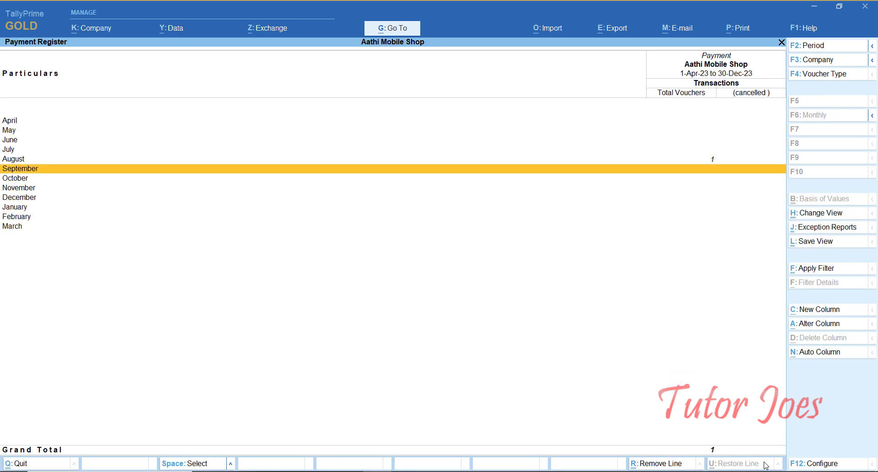
key(Up)
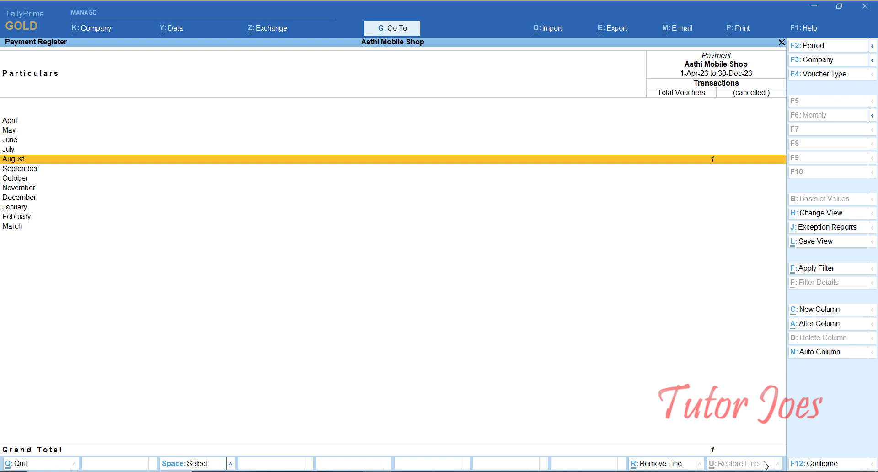
key(Return)
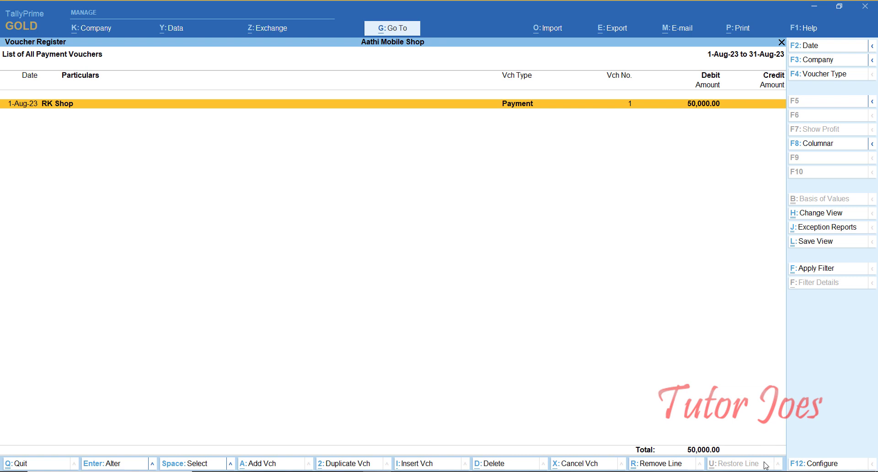
key(Return)
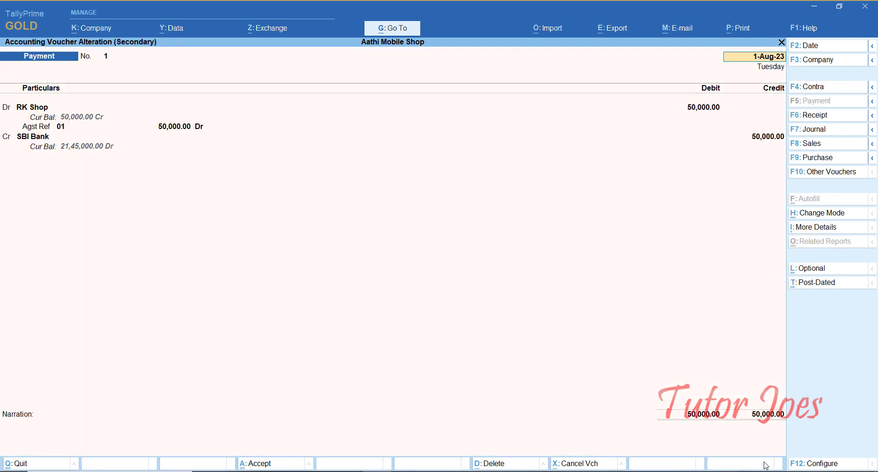
key(BackSpace)
key(Escape)
key(Escape)
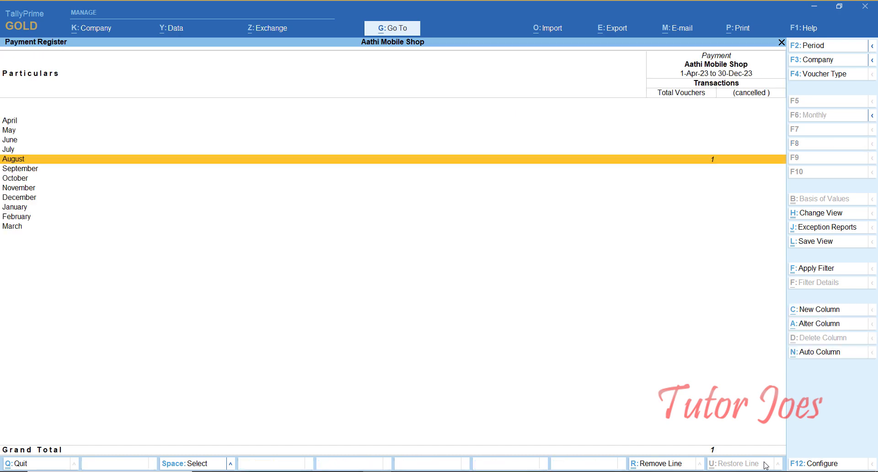
key(Escape)
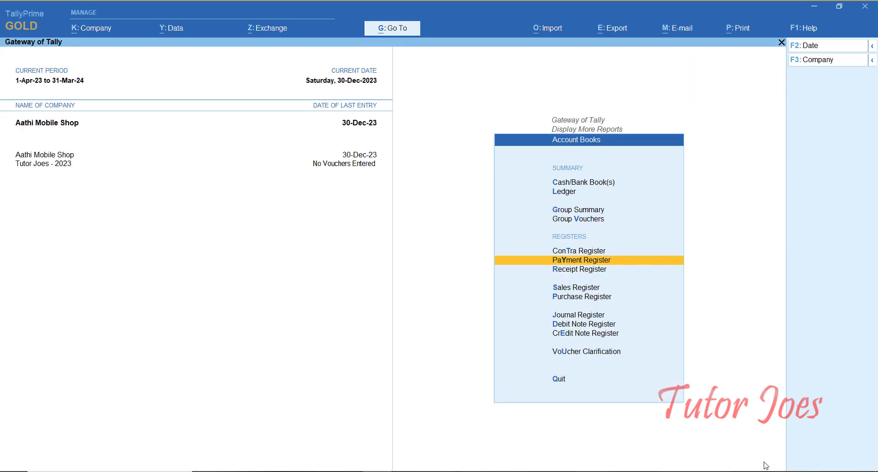
- View the Cash/Bank Summary totalling 24,16,600.00, then open Statements of Accounts
key(Up)
key(Up)
key(Up)
key(Up)
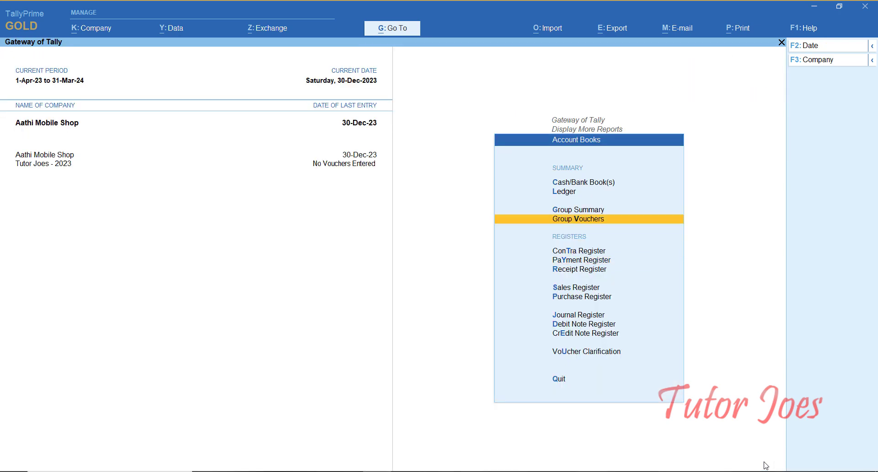
key(Up)
key(Return)
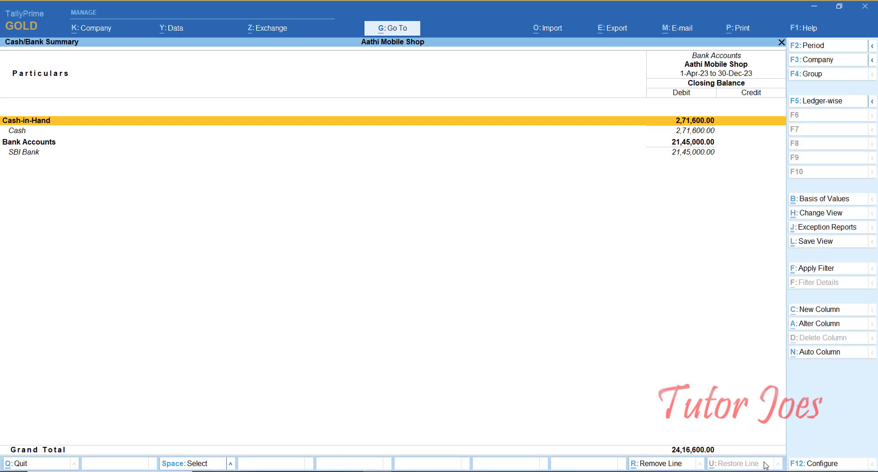
key(Escape)
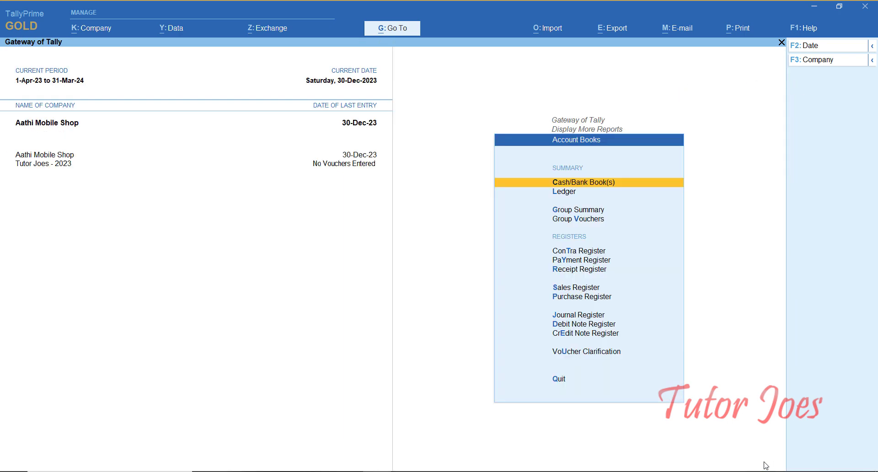
key(Escape)
key(Down)
key(Return)
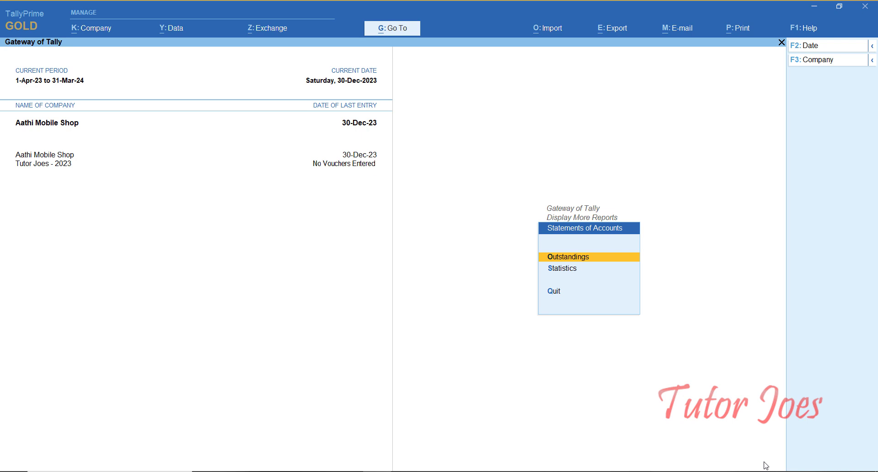
- Review the Bills Receivable report, checking the SMJ Shop and Arun Shop bills
key(Return)
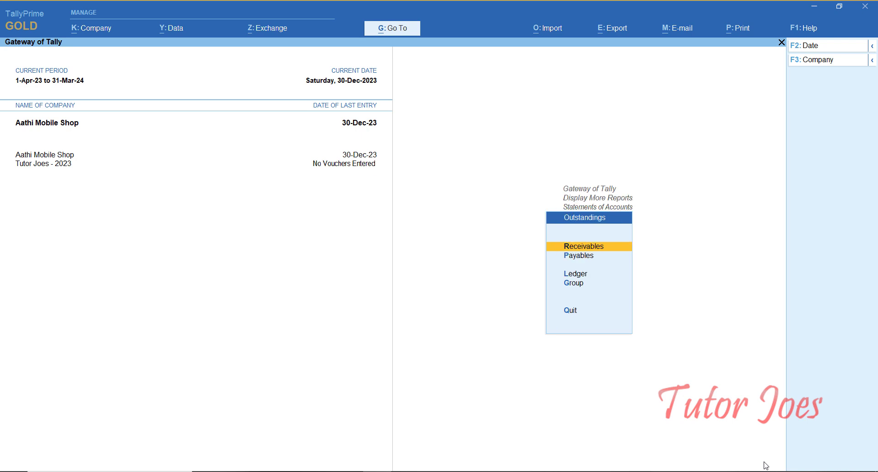
key(Return)
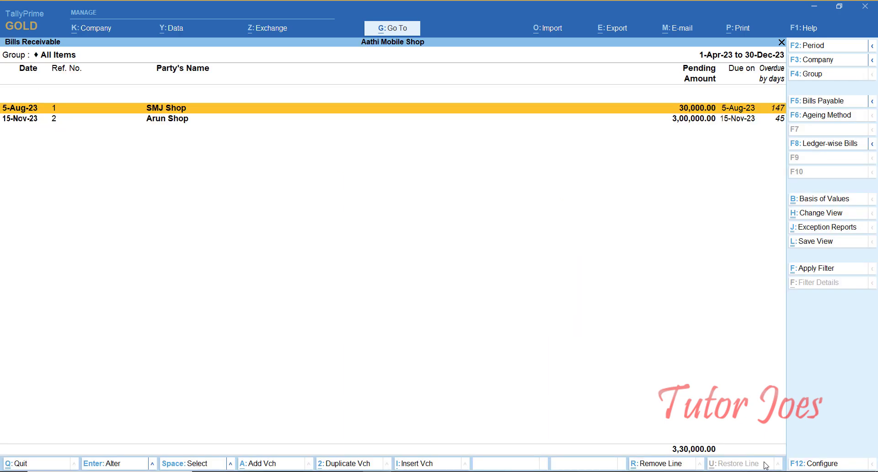
key(Down)
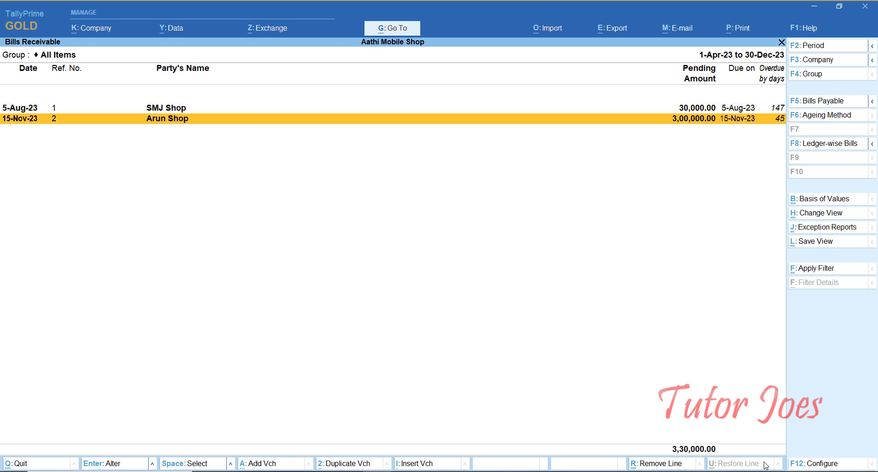
key(Up)
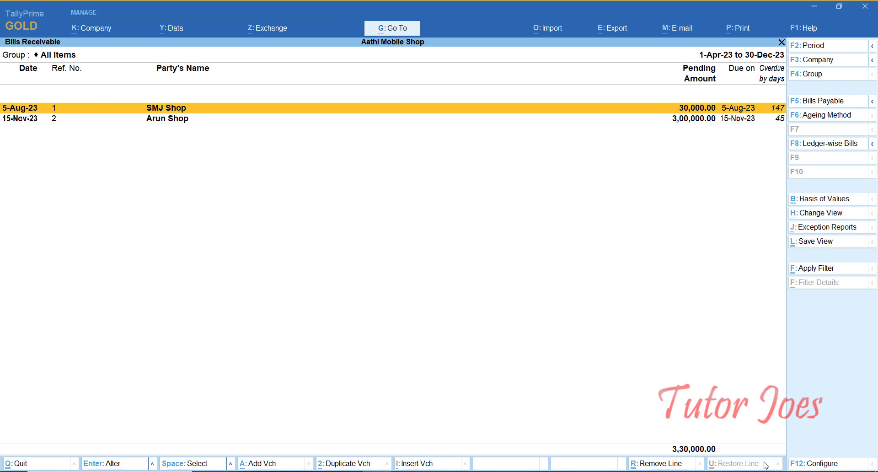
key(Down)
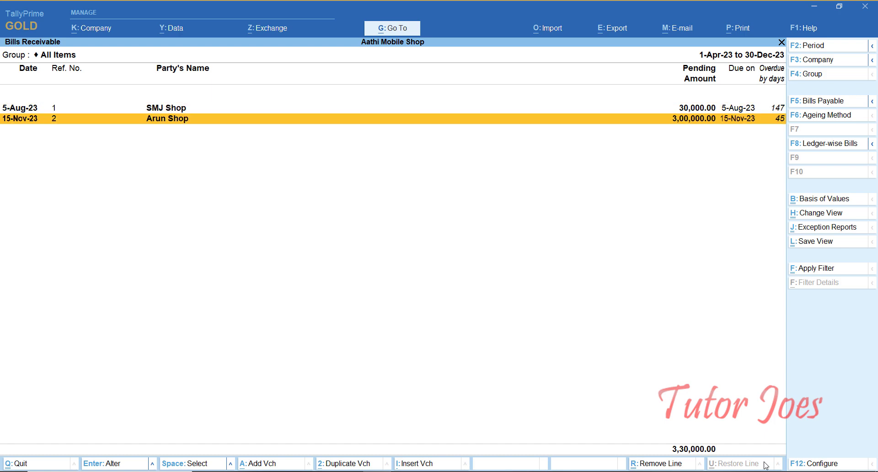
- Check the Bills Payable report
key(Escape)
key(Down)
key(Return)
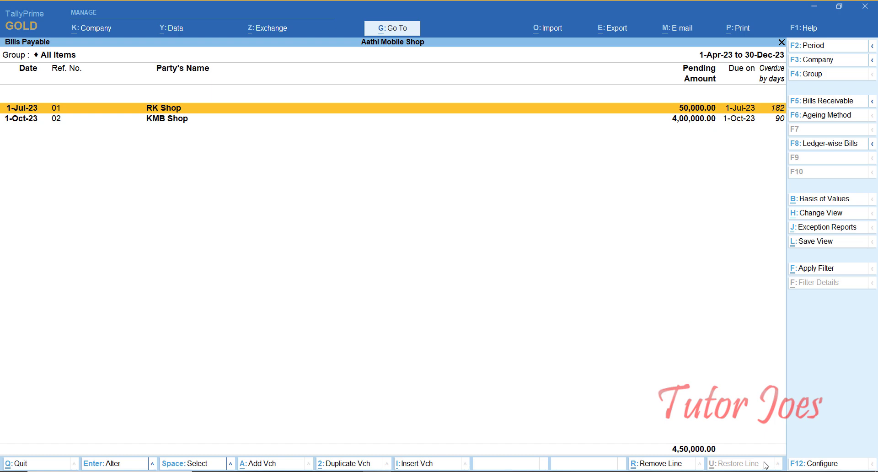
key(Escape)
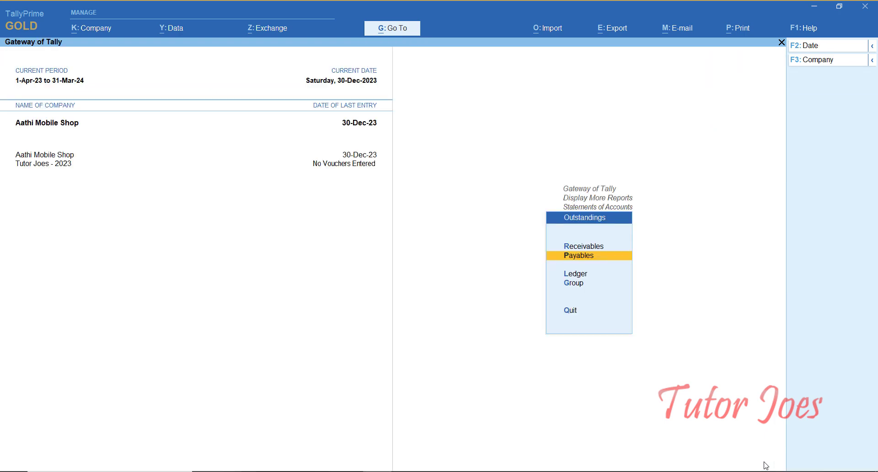
- Browse ledger-wise outstandings without picking a ledger, then return to Gateway and start voucher entry
key(Down)
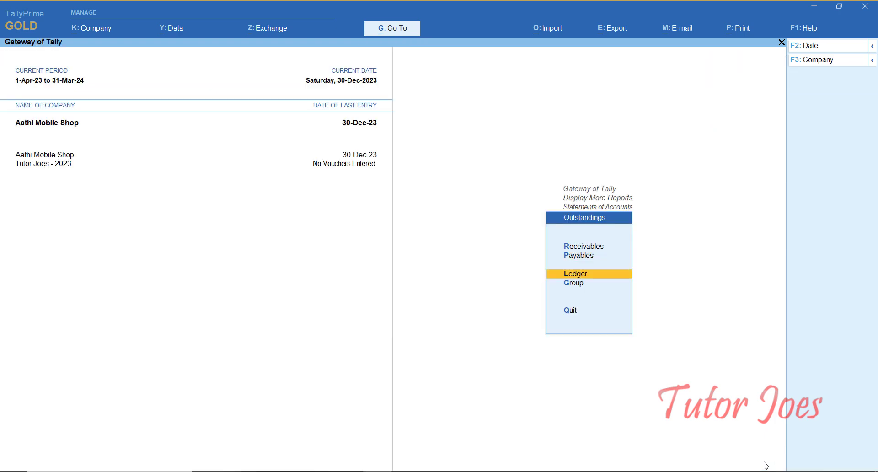
key(Return)
key(Down)
key(Down)
key(Down)
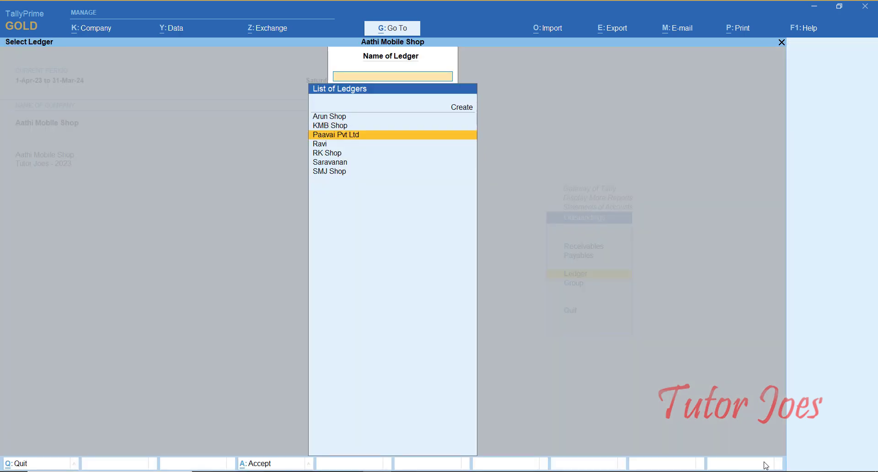
key(Escape)
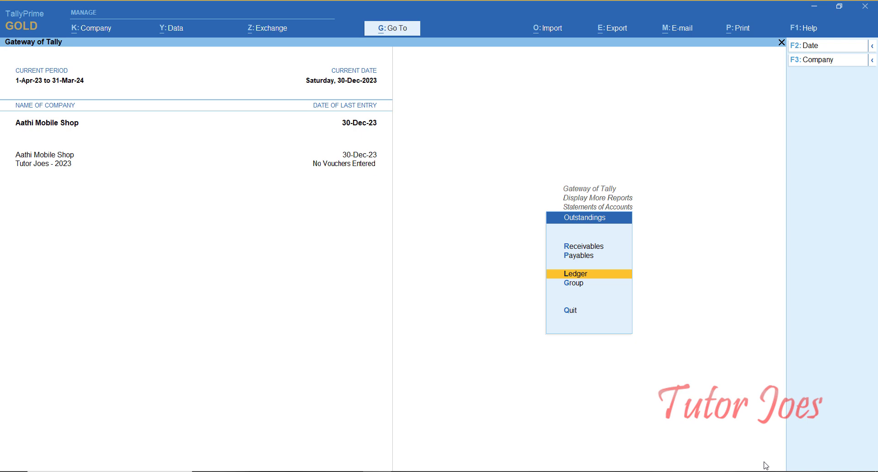
key(Escape)
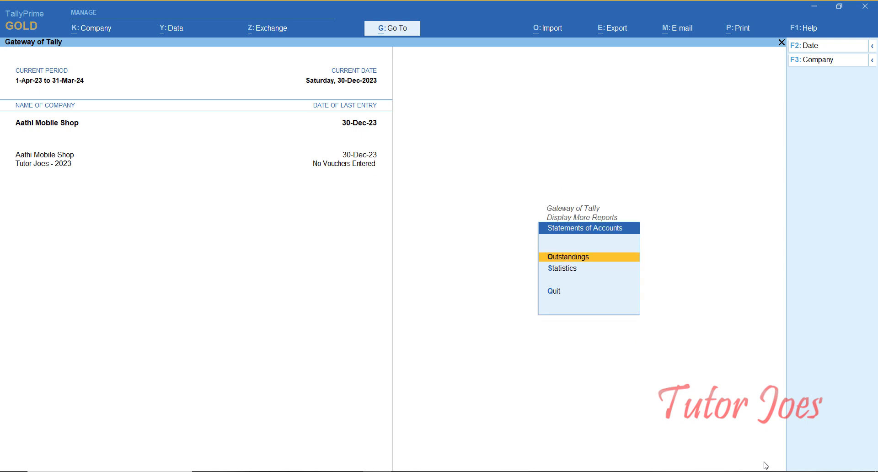
key(Escape)
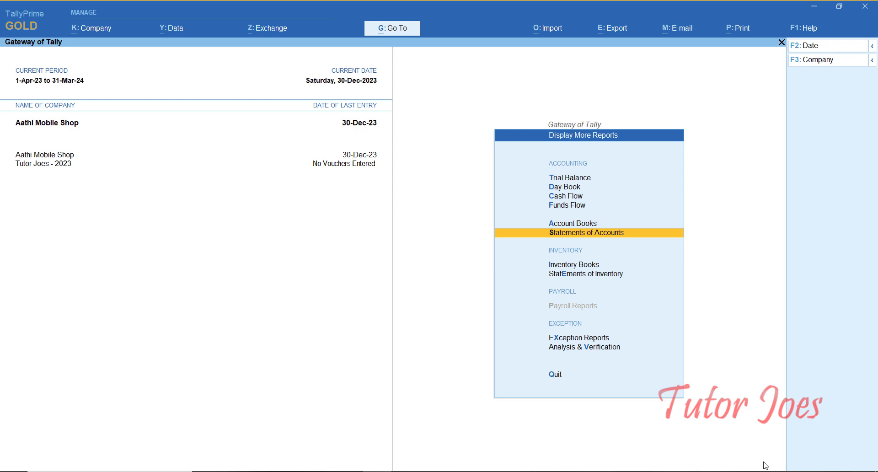
key(Escape)
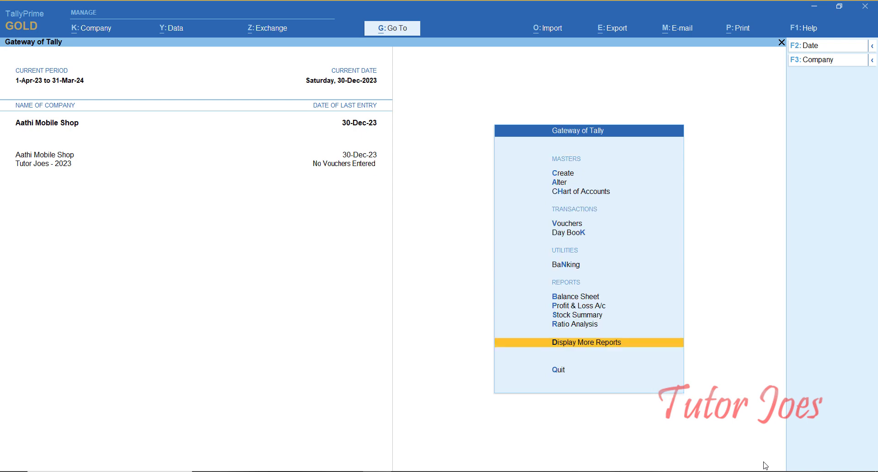
key(Up)
key(Up)
key(Up)
key(Up)
key(Up)
key(Up)
key(Up)
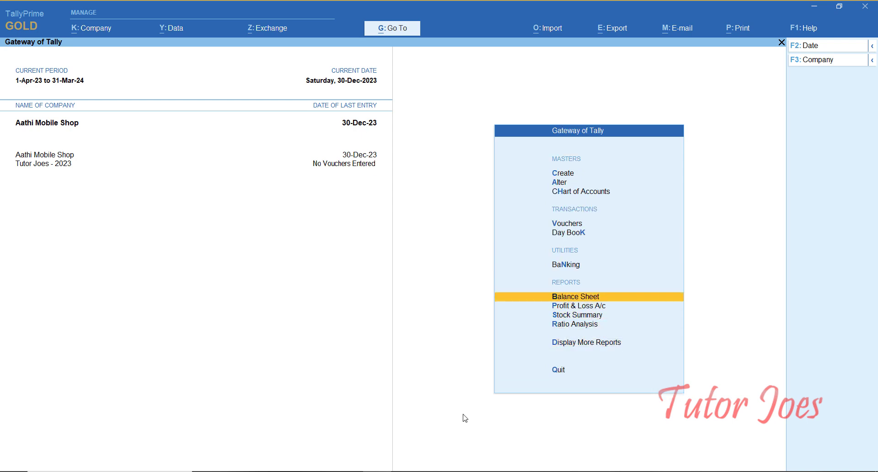
key(Return)
- Consult the stock transfer task image and discard the unsaved Payment voucher
click(463, 470)
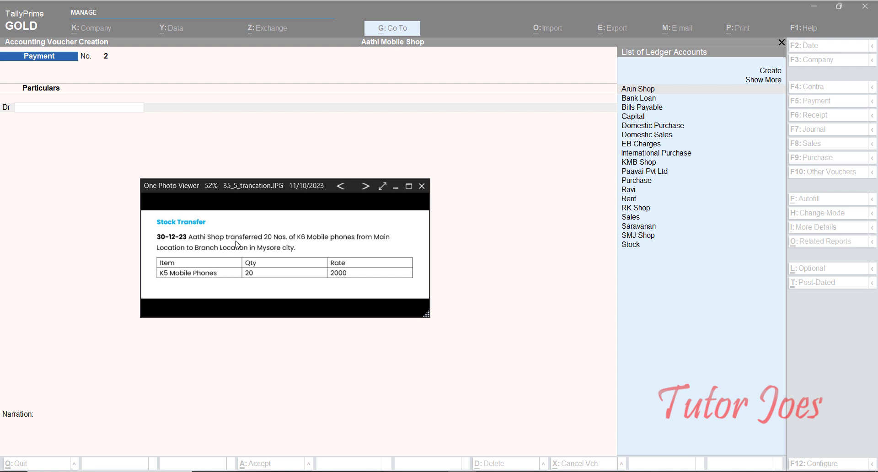
click(396, 188)
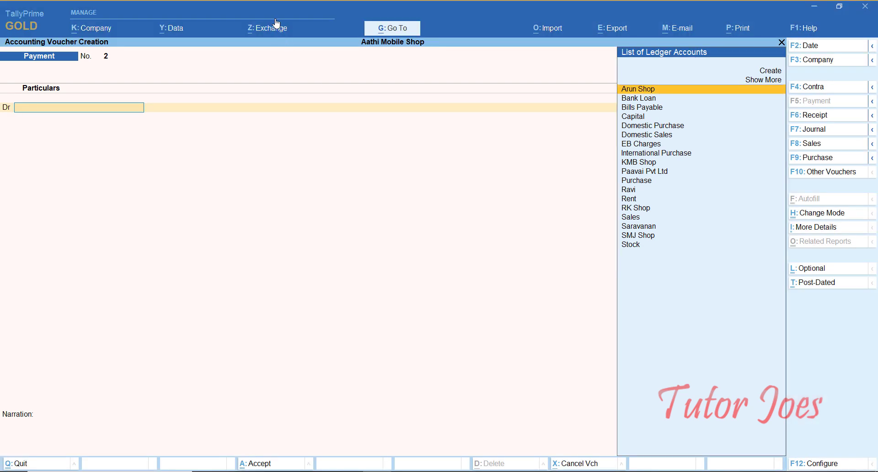
key(Escape)
key(y)
- Open the Create masters list and move to the Location master
key(Up)
key(Up)
key(Up)
key(Return)
key(Down)
key(Down)
key(Down)
key(Down)
key(Down)
key(Down)
key(Down)
key(Down)
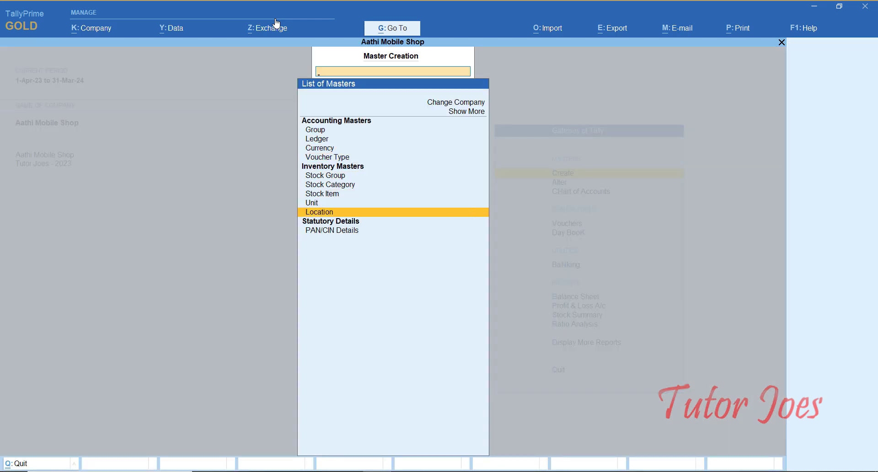
- Create a location named 'Branch Location' under Primary and return to the Gateway of Tally
key(Return)
text(Branch)
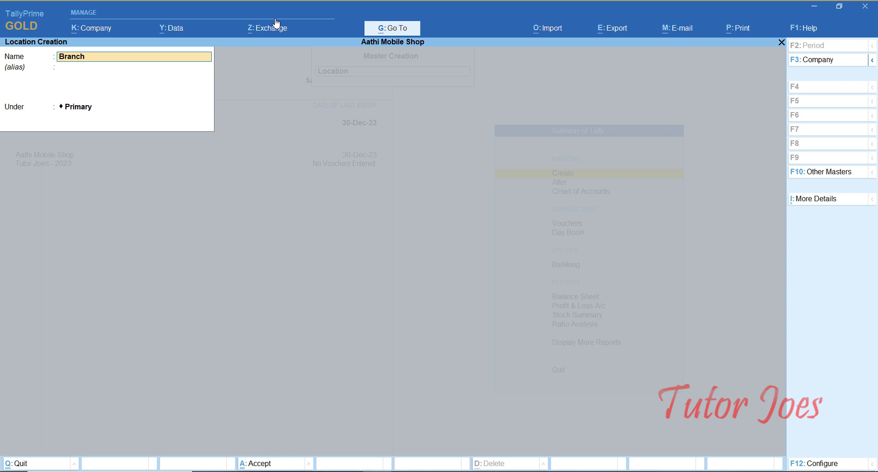
text( Location)
key(Return)
key(Return)
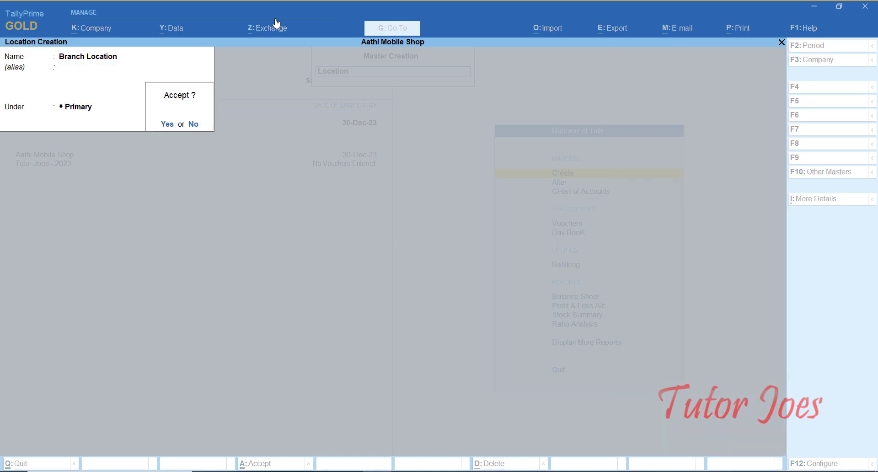
key(Return)
key(Escape)
key(Return)
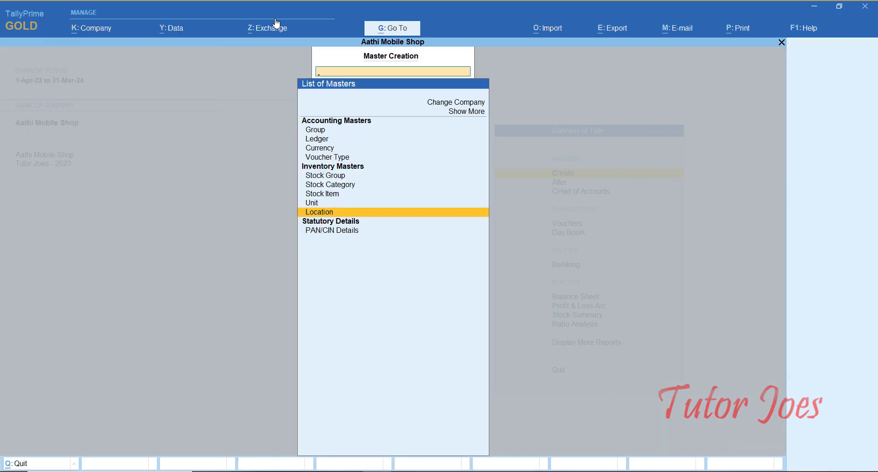
key(Escape)
key(Up)
key(Up)
key(Up)
key(Up)
key(Up)
key(Up)
key(Up)
key(Up)
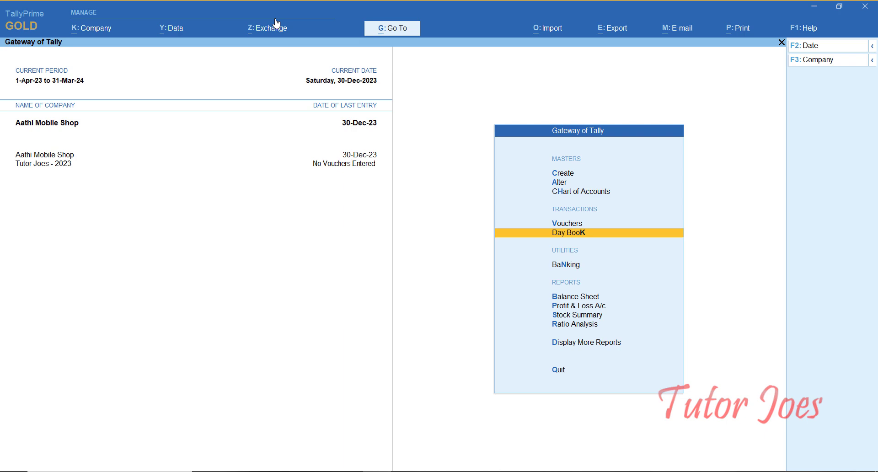
- Open voucher entry, check the task image, and switch to a Stock Journal with Alt+F7
key(Up)
key(Return)
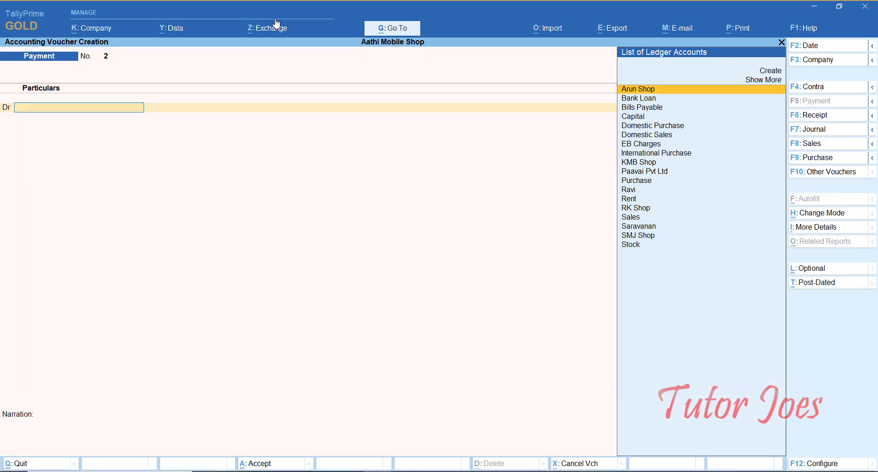
click(445, 469)
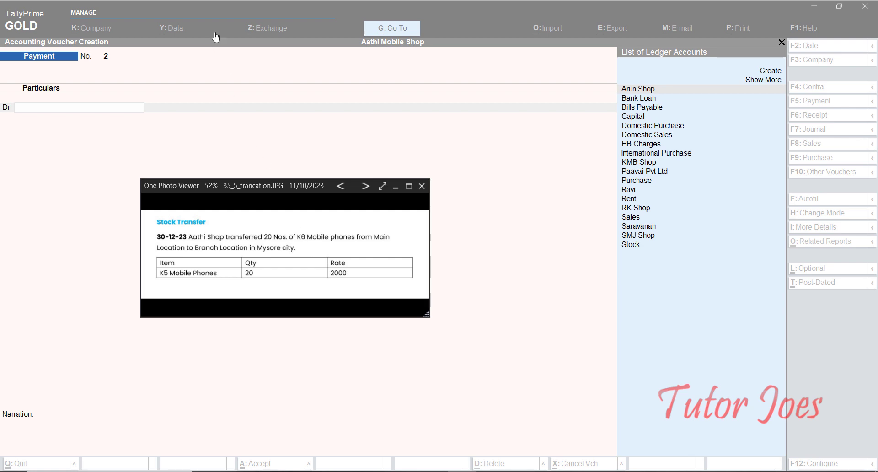
click(503, 9)
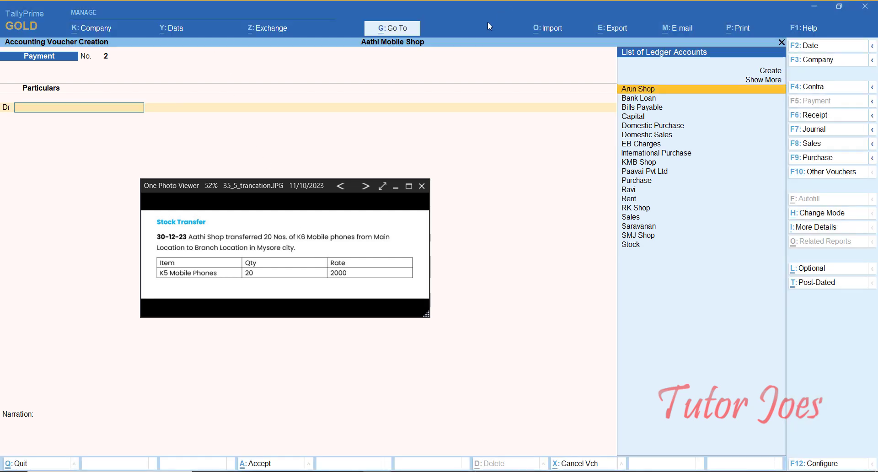
click(396, 187)
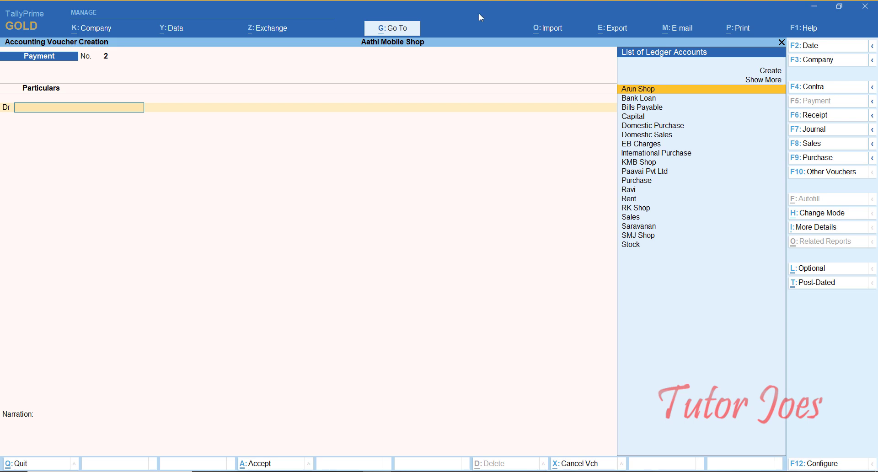
key(alt+F7)
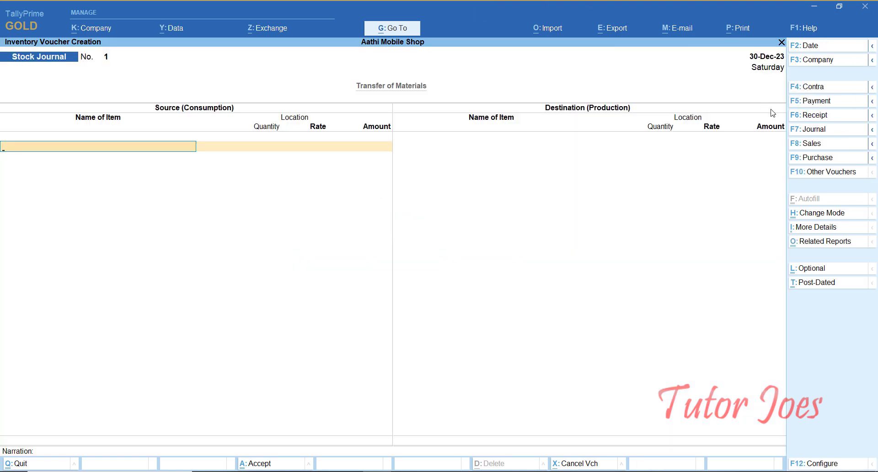
- Keep Stock Journal as the voucher type and close the task photo to resume entry
click(800, 170)
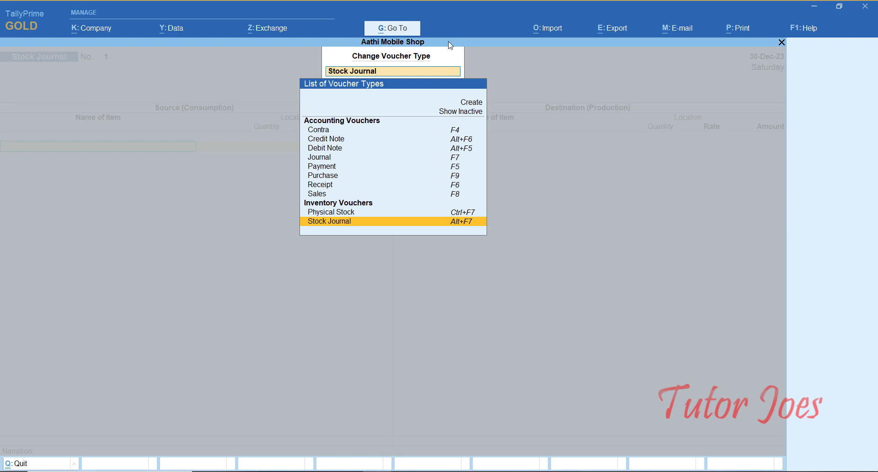
key(Return)
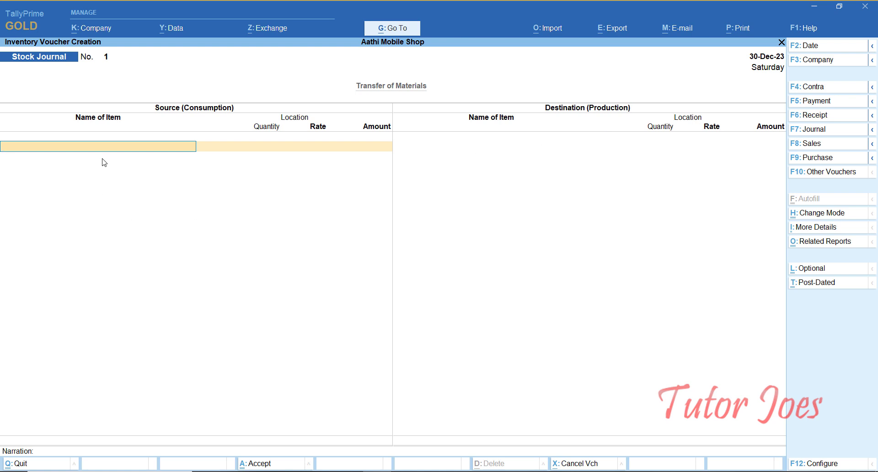
click(461, 471)
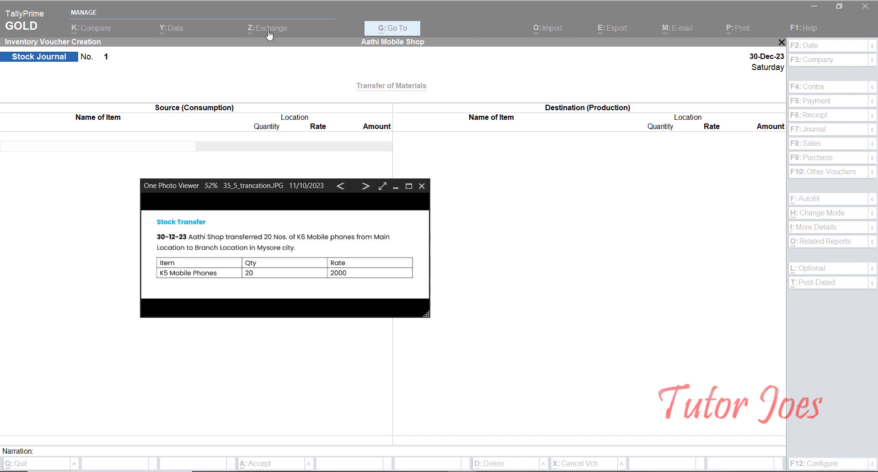
click(278, 6)
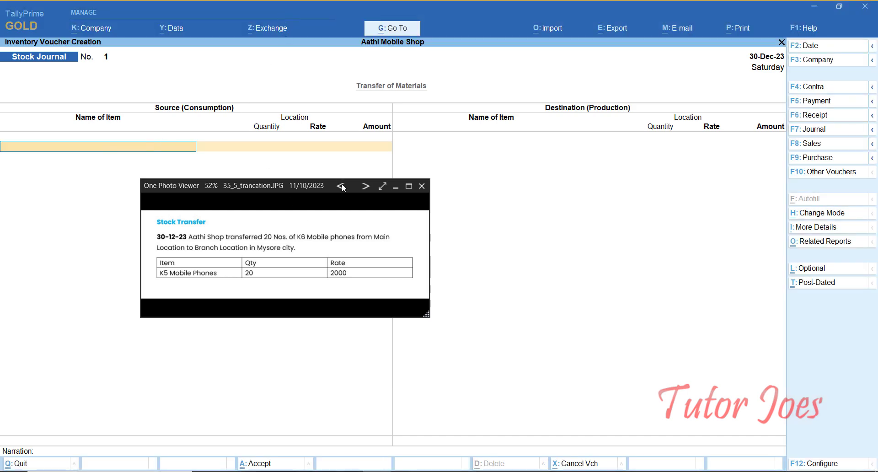
click(396, 187)
click(397, 190)
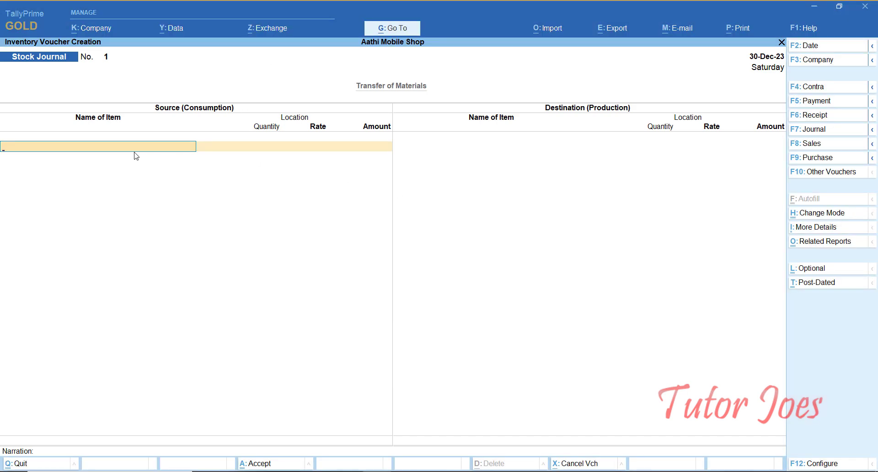
- Enter source K5 Mobile Phones from Main Location, 20 nos at 2,000 totalling 40,000.00
text(K)
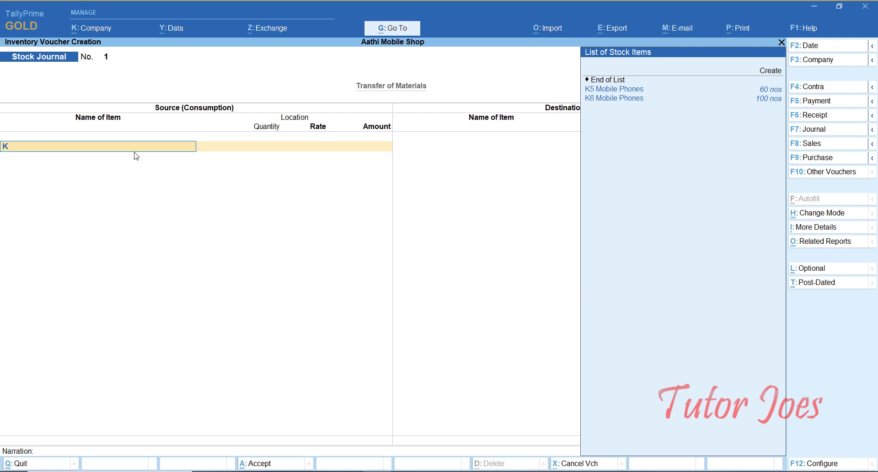
key(Return)
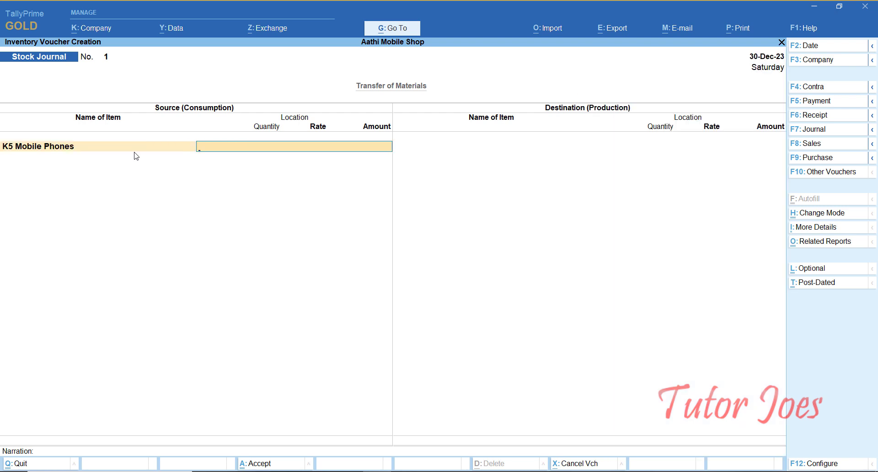
text(Ma)
key(Return)
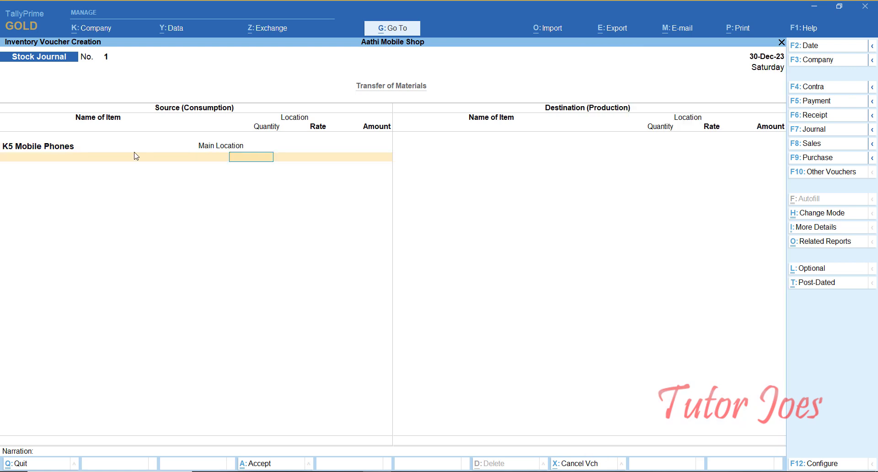
text(20)
key(Return)
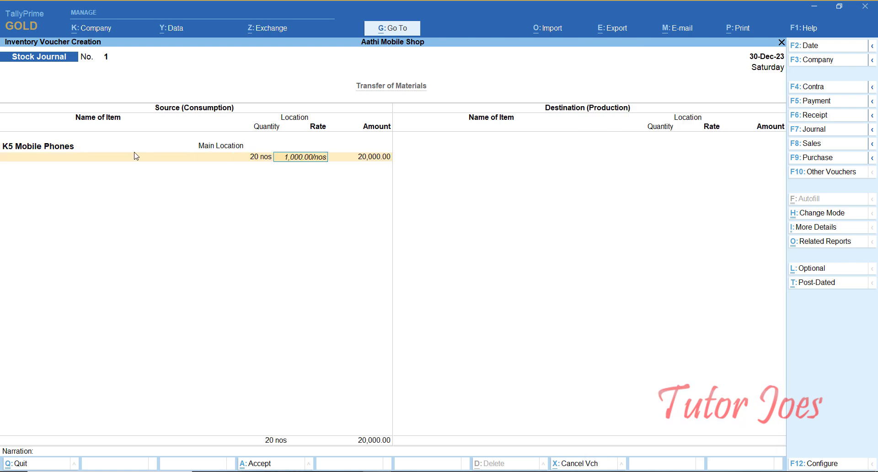
text(2000)
key(Return)
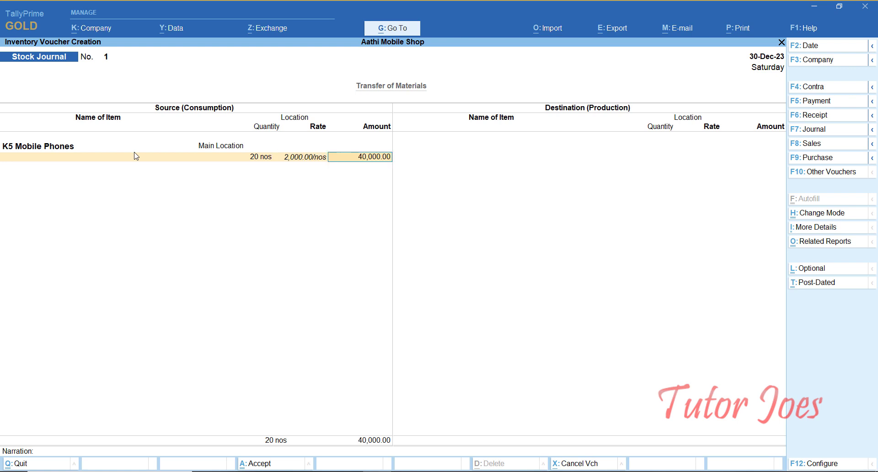
key(Return)
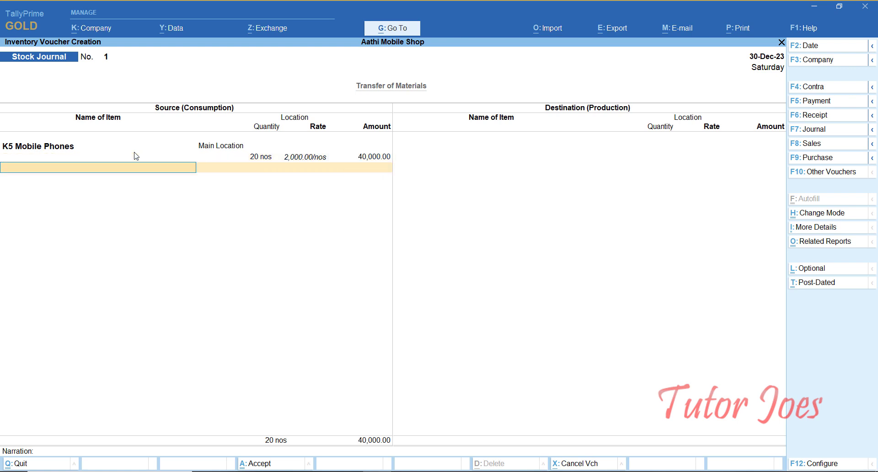
key(Return)
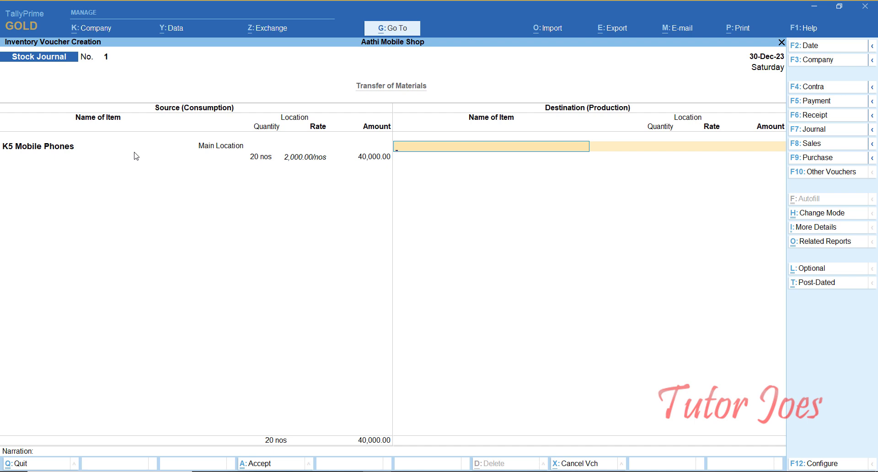
- Add destination K5 Mobile Phones into Branch Location, 20 nos at 2,000, and save the voucher
text(K)
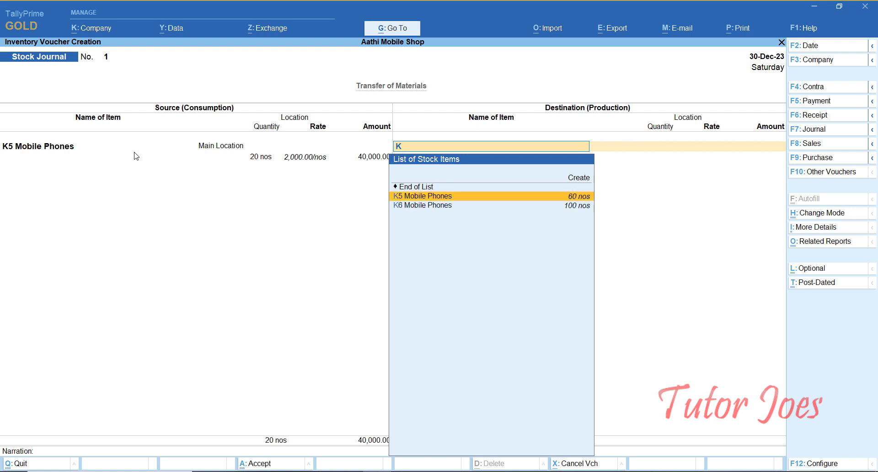
key(Return)
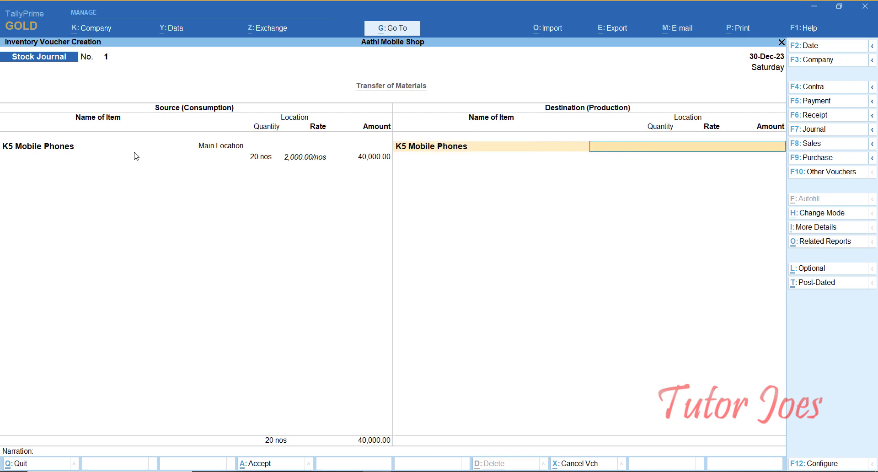
text(B)
key(Return)
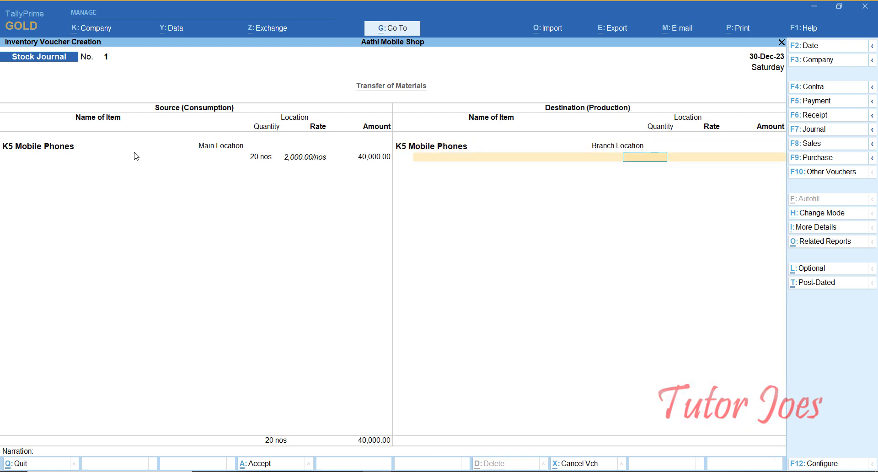
text(20)
key(Return)
text(2,000)
key(Return)
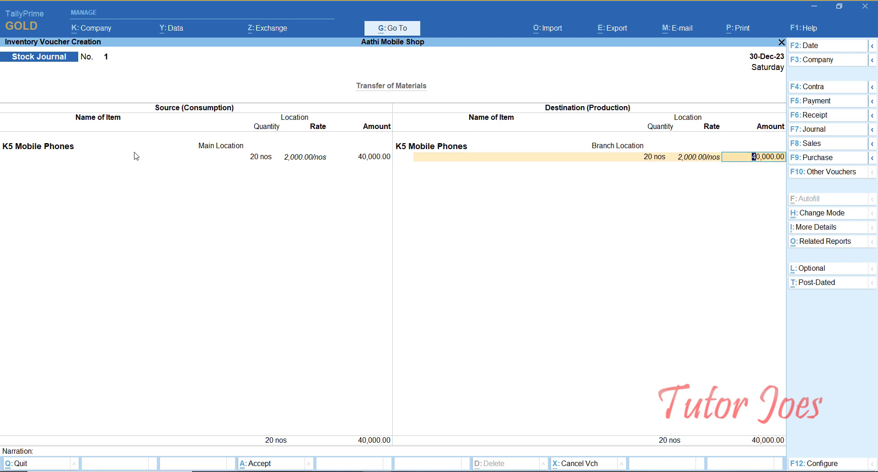
key(Return)
key(Return)
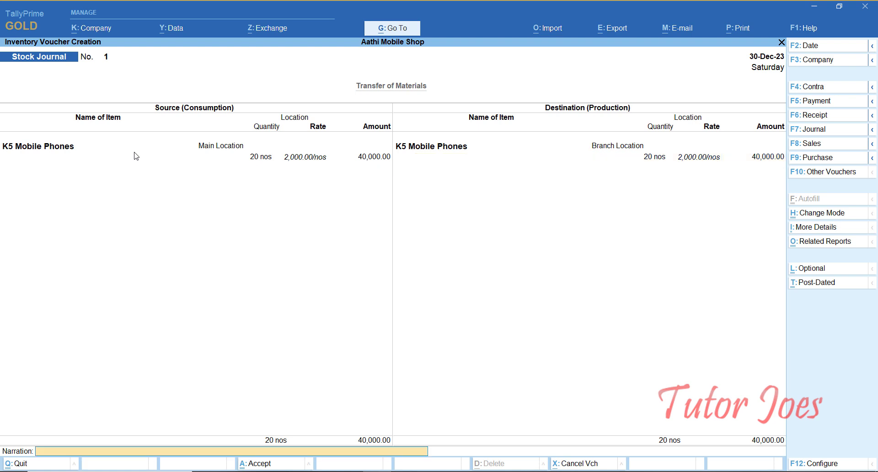
key(Return)
key(Return)
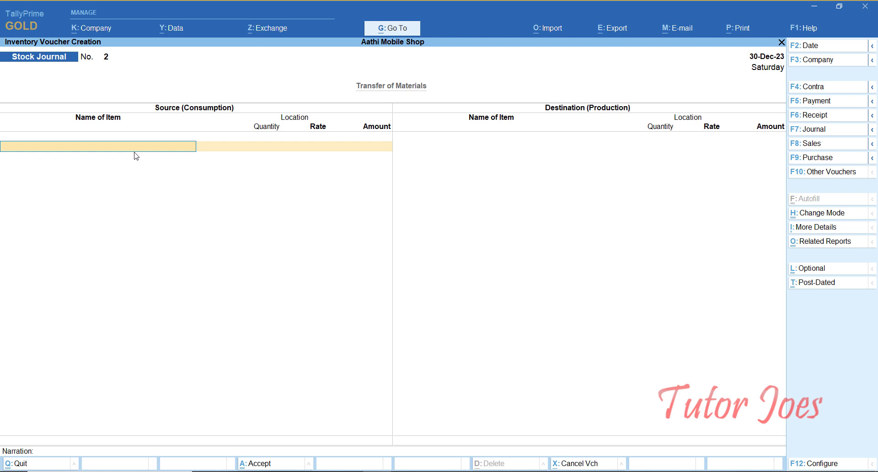
key(Escape)
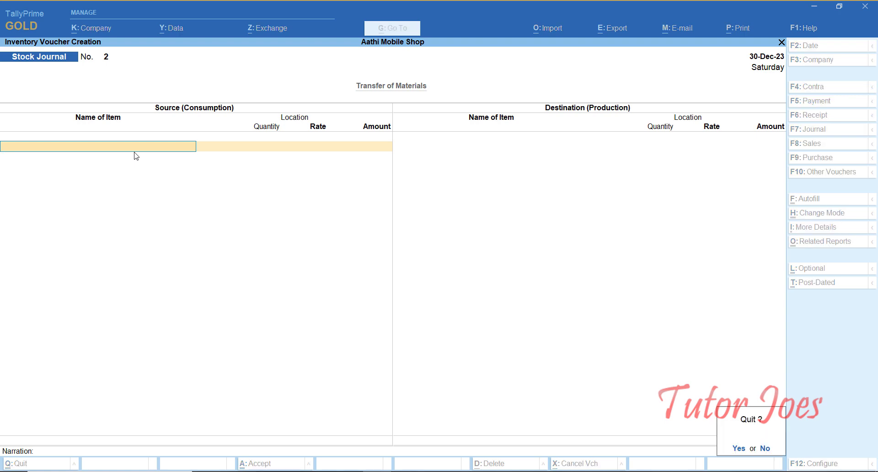
- Return to the main menu and review the Stock Summary showing 60 nos of K5 Mobile Phones
key(y)
key(Down)
key(Down)
key(Down)
key(Down)
key(Down)
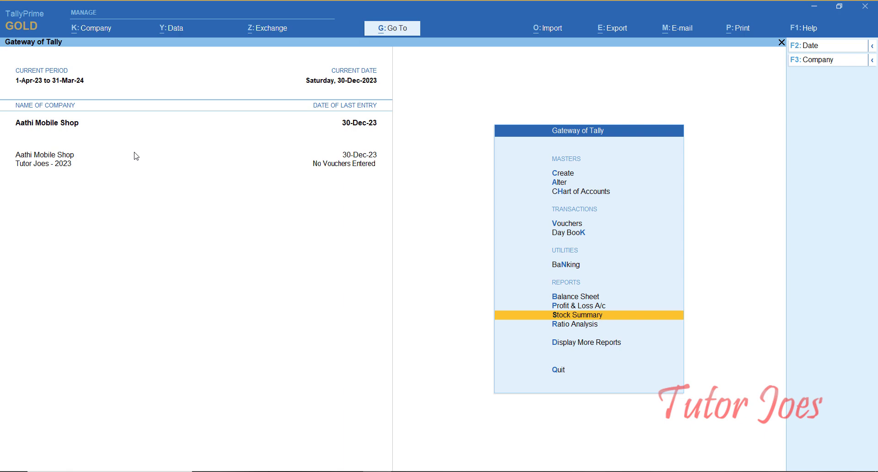
key(Return)
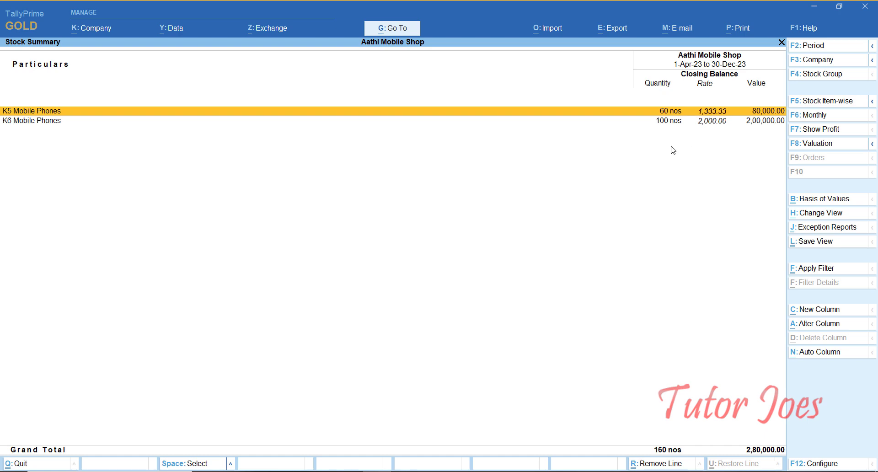
key(Escape)
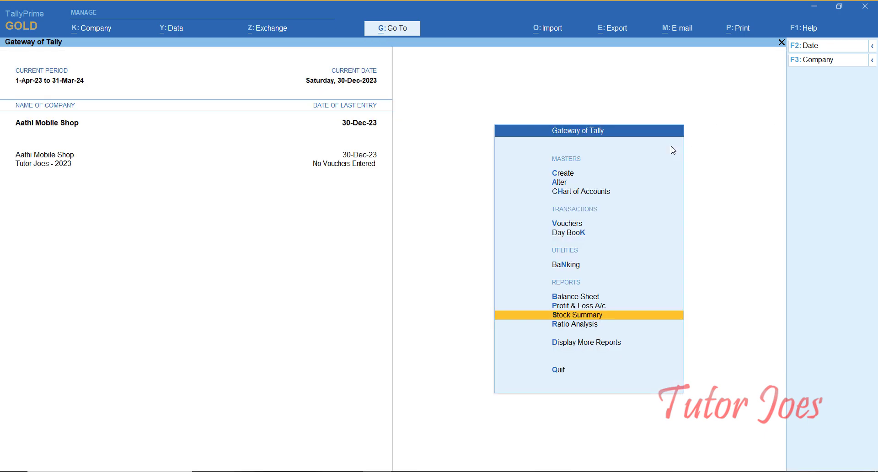
- Open Display More Reports and move to Inventory Books
key(Down)
key(Down)
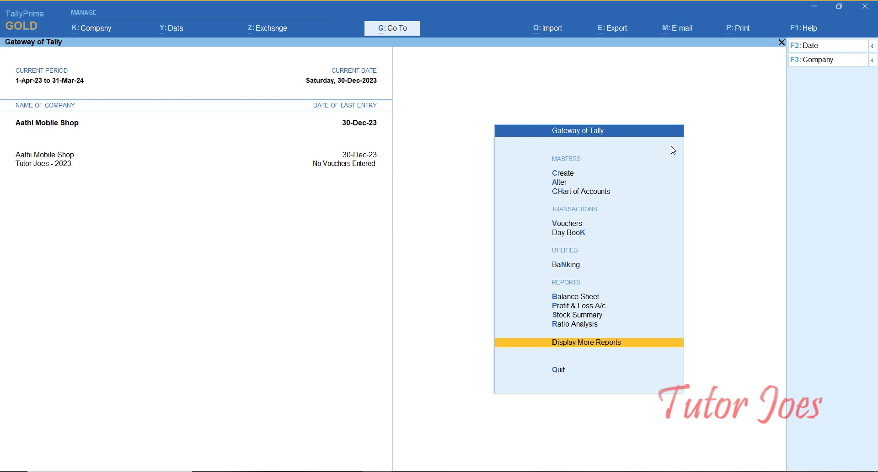
key(Return)
key(Down)
key(Down)
key(Down)
key(Down)
key(Down)
key(Down)
key(Down)
key(Up)
- View the K5 Mobile Phones monthly stock summary and drill into July's vouchers
key(Return)
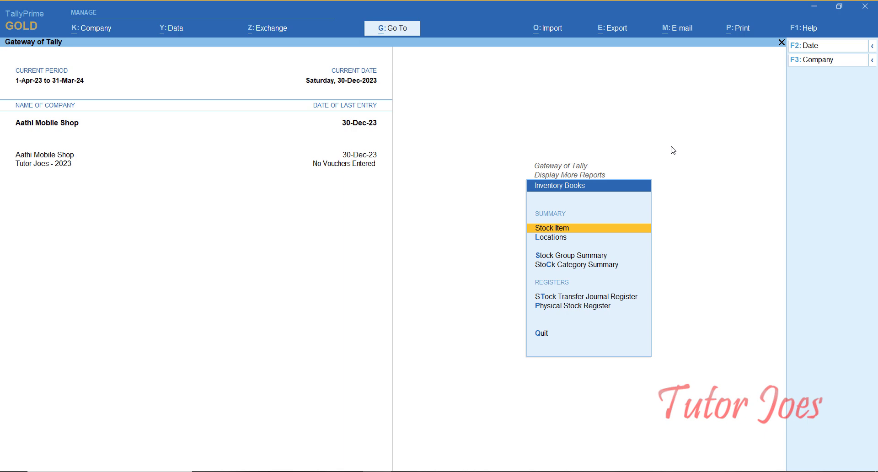
key(Return)
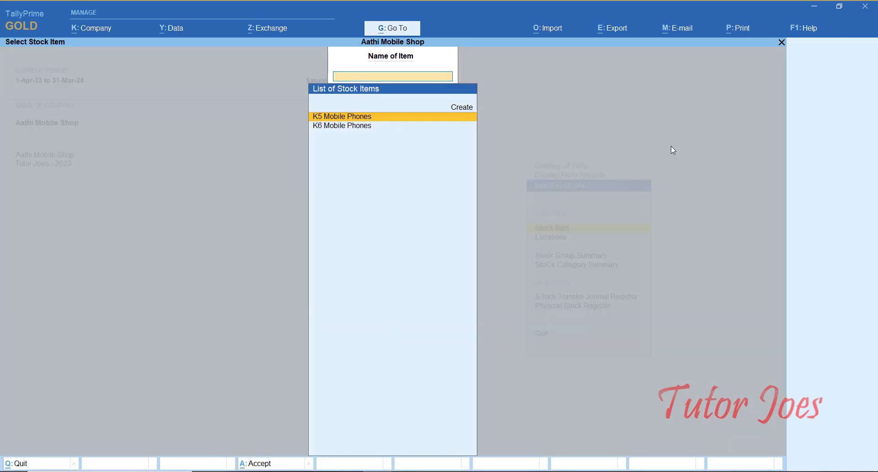
key(Return)
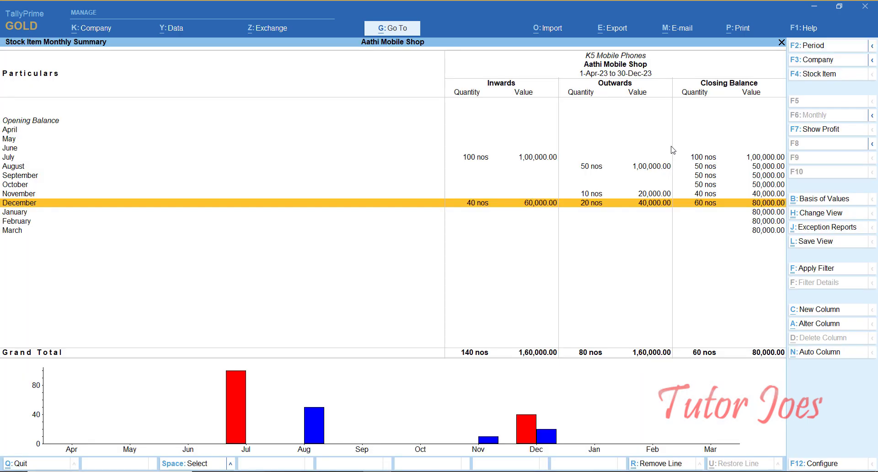
key(Up)
key(Up)
key(Up)
key(Up)
key(Up)
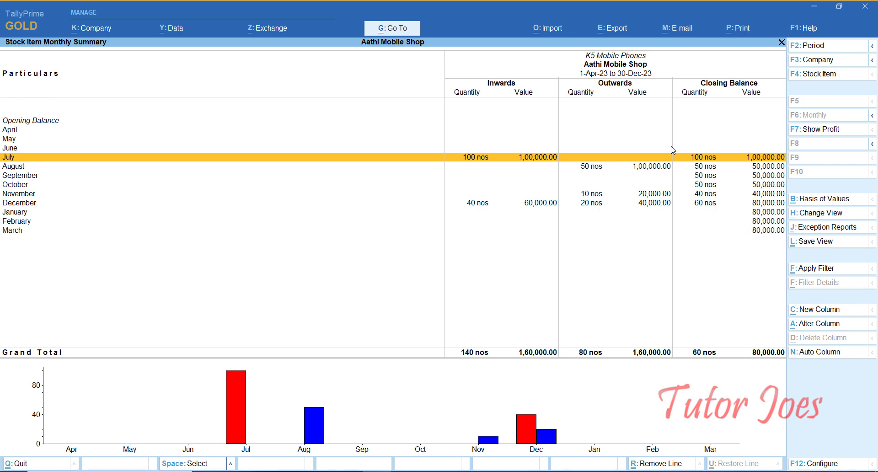
key(Return)
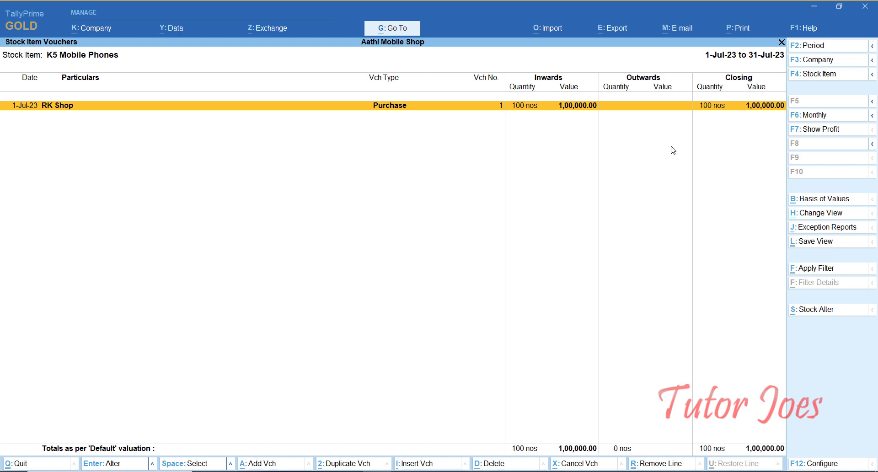
key(Escape)
key(Escape)
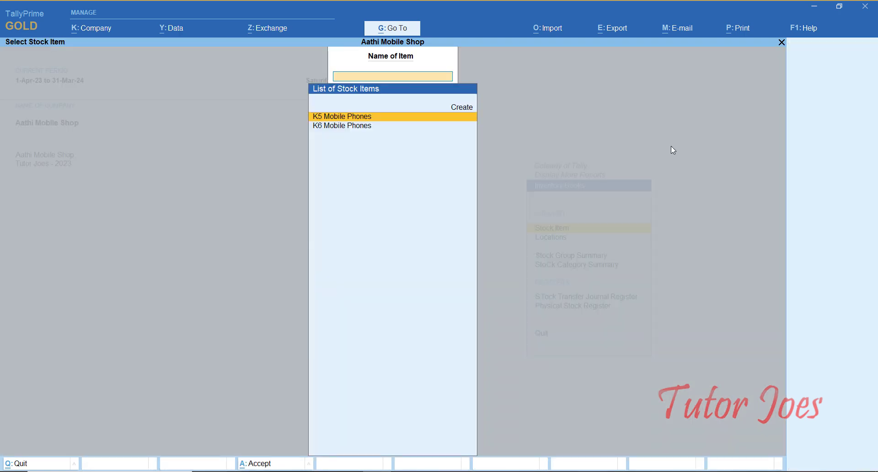
key(Escape)
- Check the Branch Location and Main Location stock summaries (Main: 140 nos, 2,40,000.00)
key(Down)
key(Return)
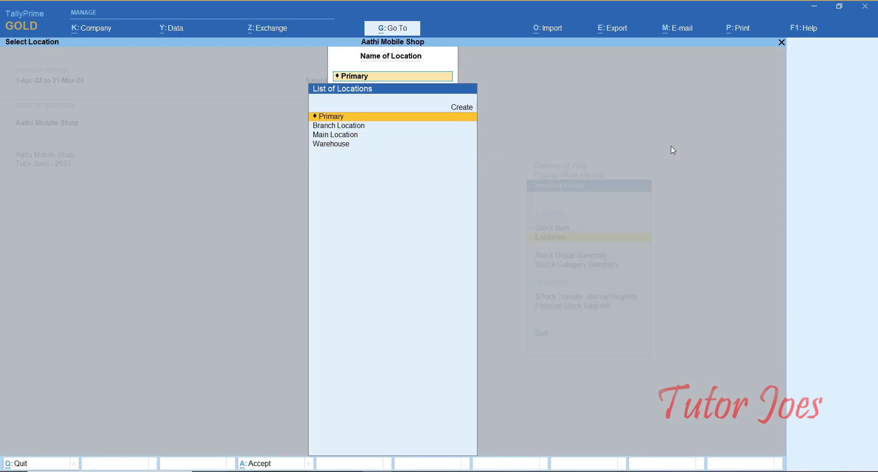
key(Down)
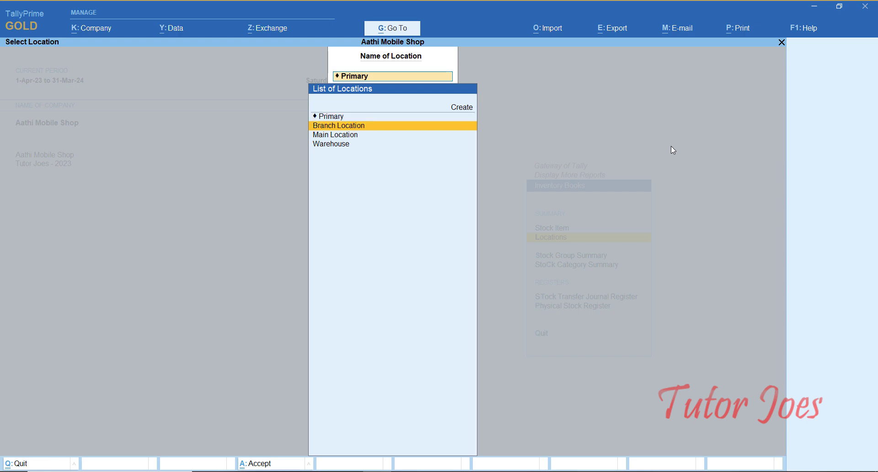
key(Return)
key(F4)
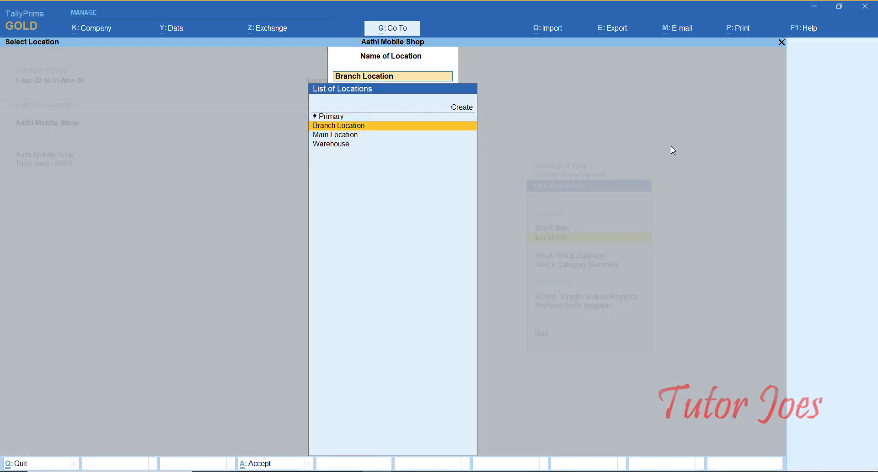
key(Down)
key(Return)
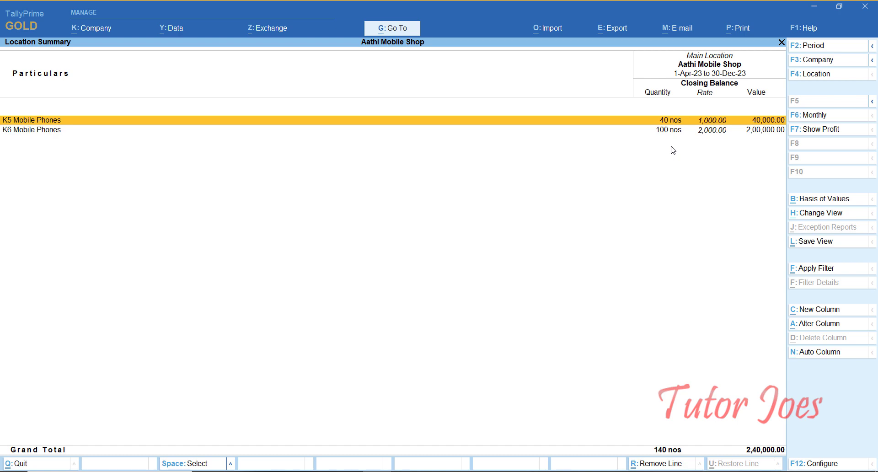
key(Escape)
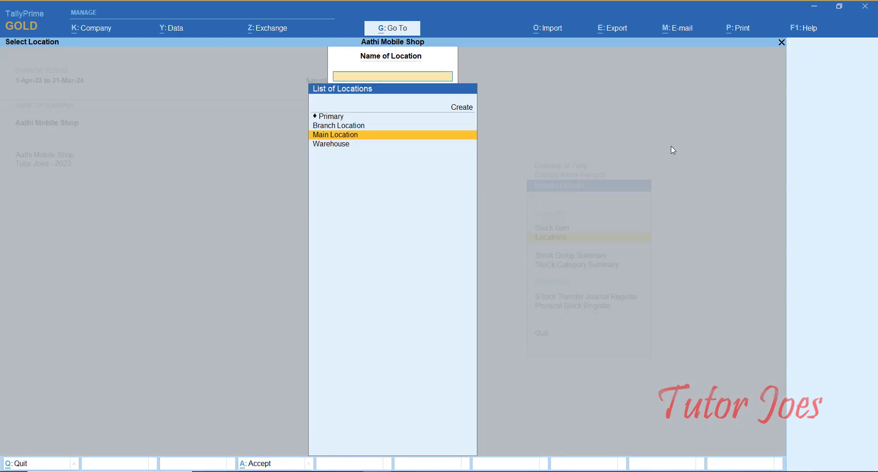
key(Escape)
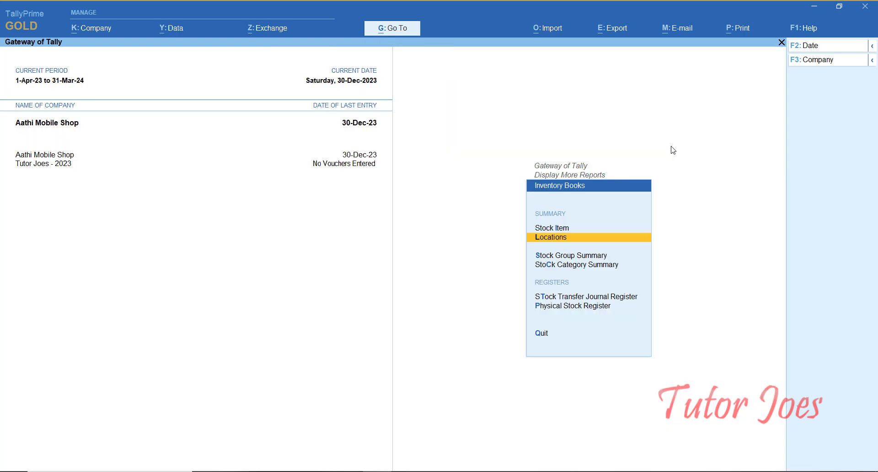
key(Down)
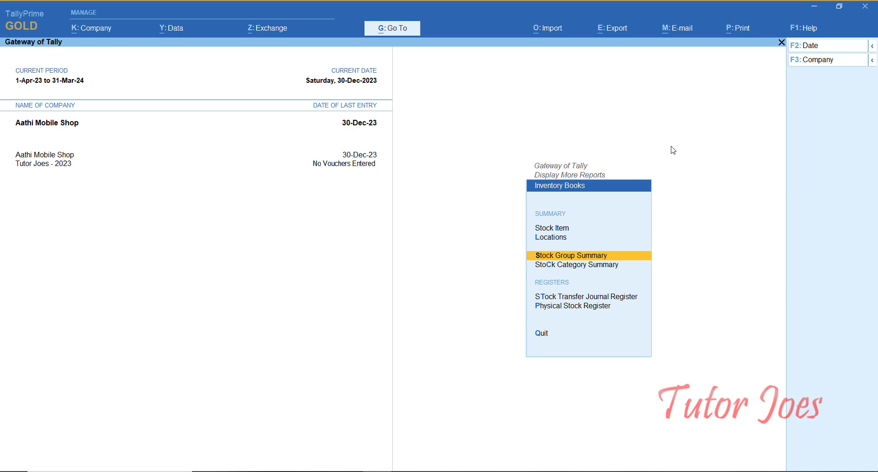
- Review the Stock Group Summary for Primary
key(Return)
key(Return)
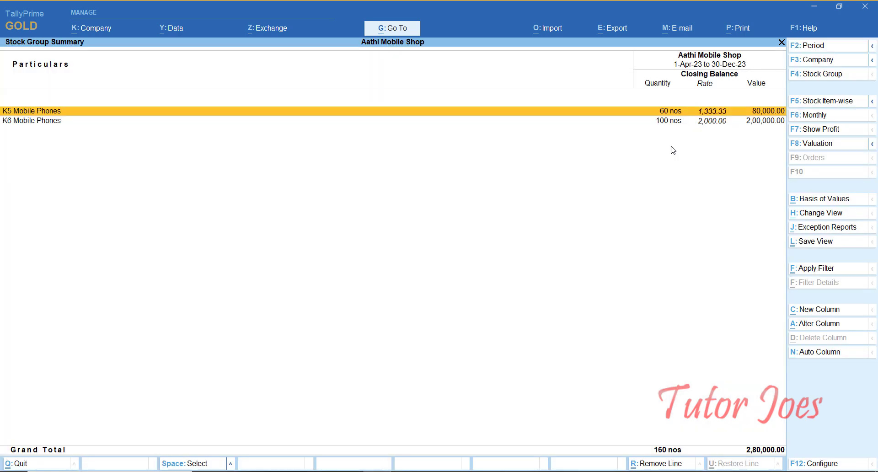
key(Escape)
key(Escape)
key(Escape)
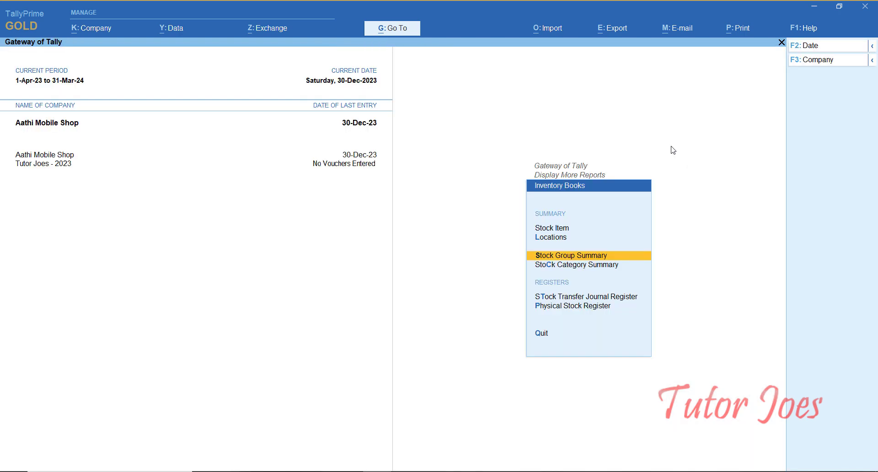
key(Down)
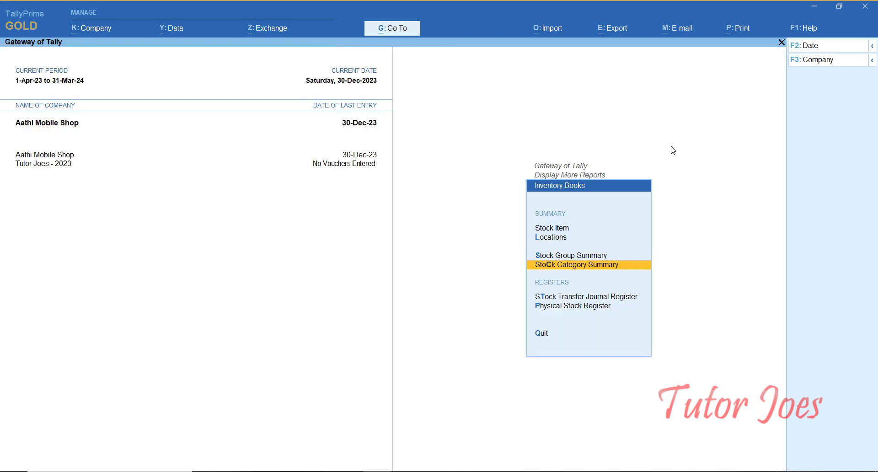
- Check the Stock Journal Register's December voucher moving 20 nos of K5 Mobile Phones
key(Down)
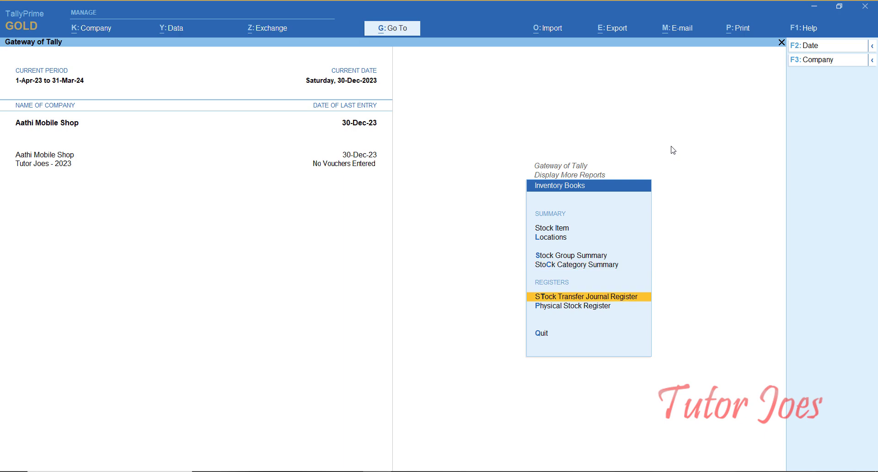
key(Return)
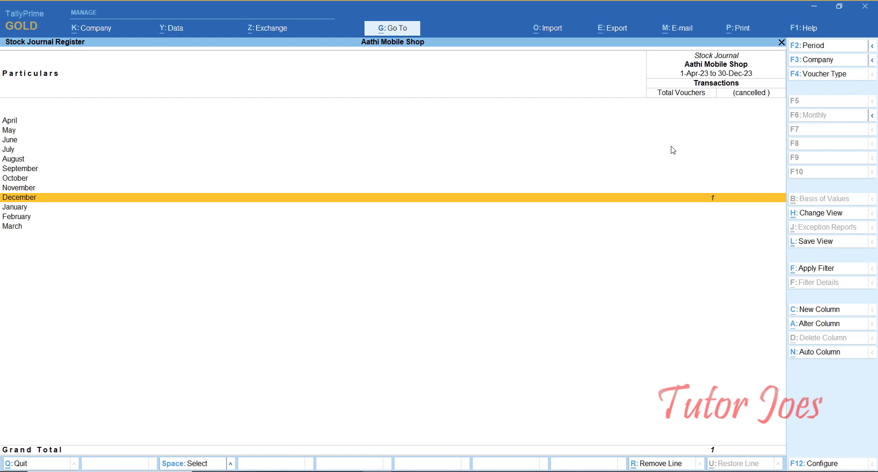
key(Return)
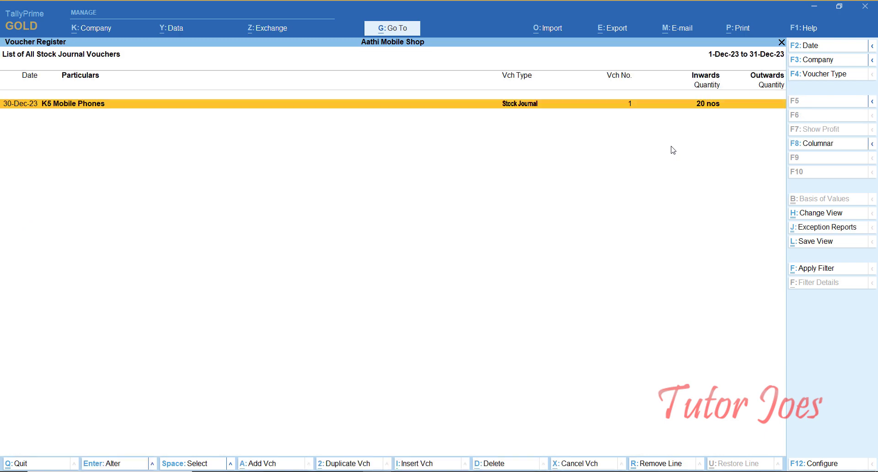
key(Escape)
key(Escape)
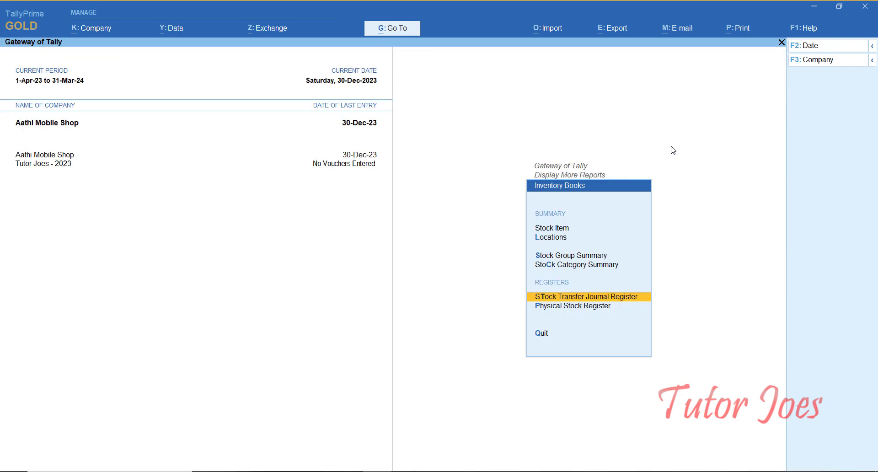
key(Down)
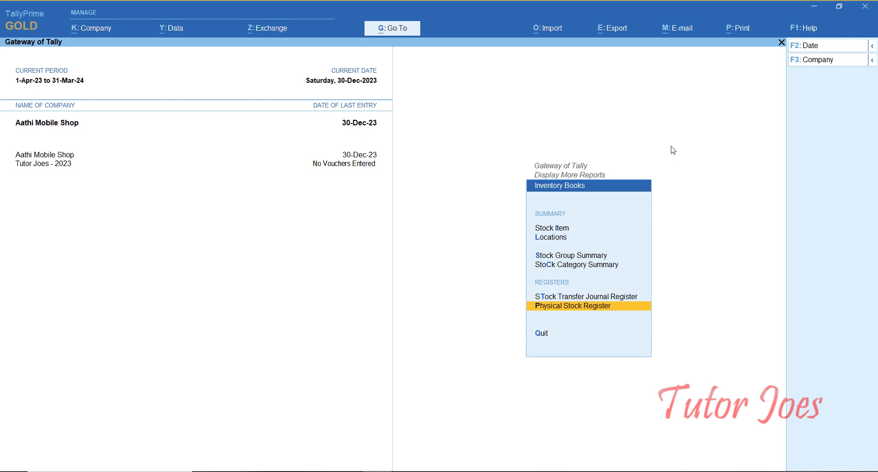
key(Escape)
- View the Stock Query for K5 Mobile Phones: 40 nos in Main Location, 20 in Branch
key(Down)
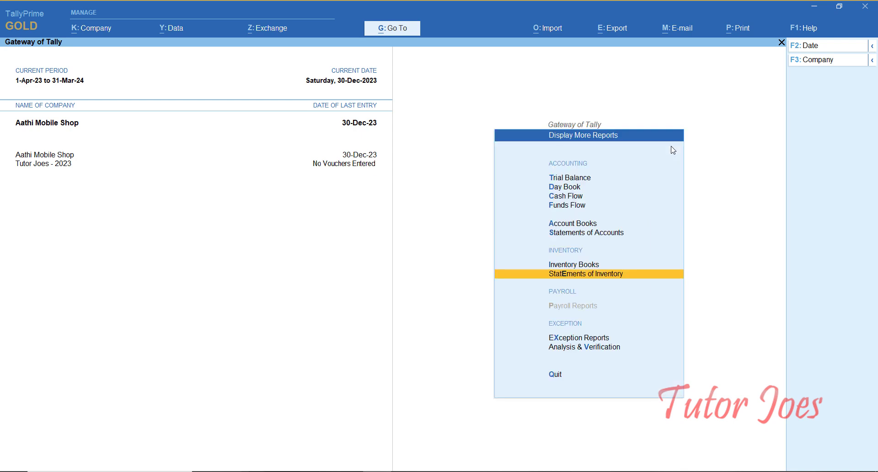
key(Return)
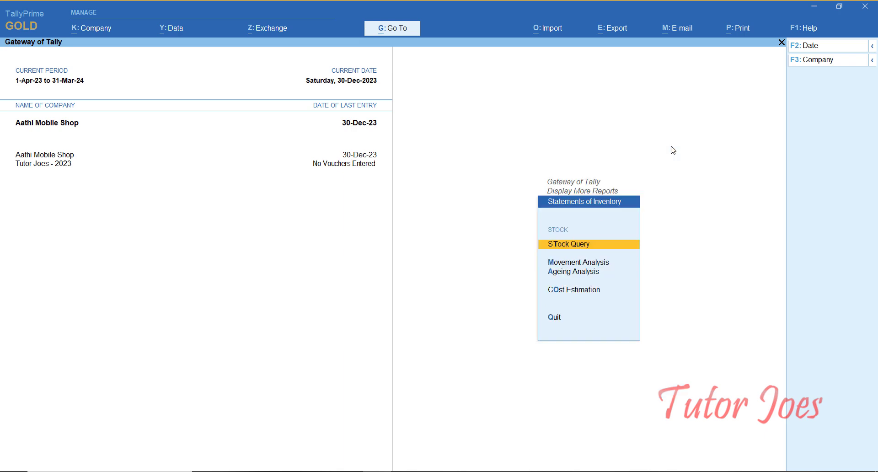
key(Return)
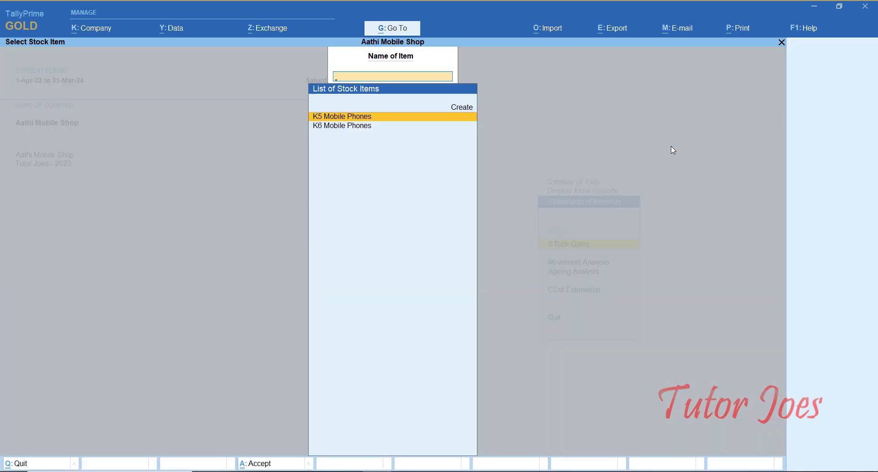
key(Return)
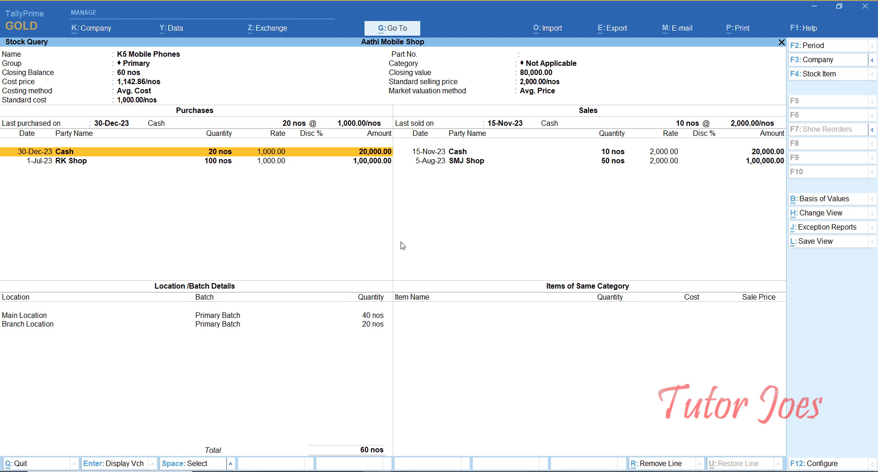
key(Escape)
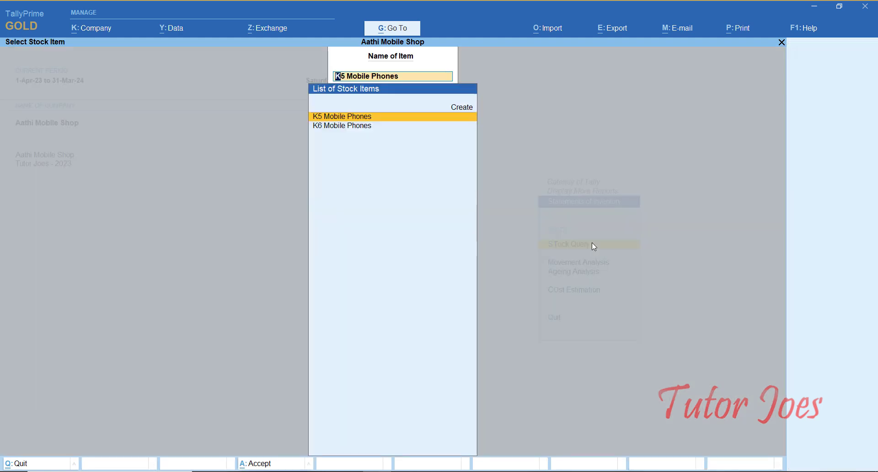
- View the Stock Query for K6 Mobile Phones, closing at 100 nos worth 2,00,000.00
key(Down)
key(Return)
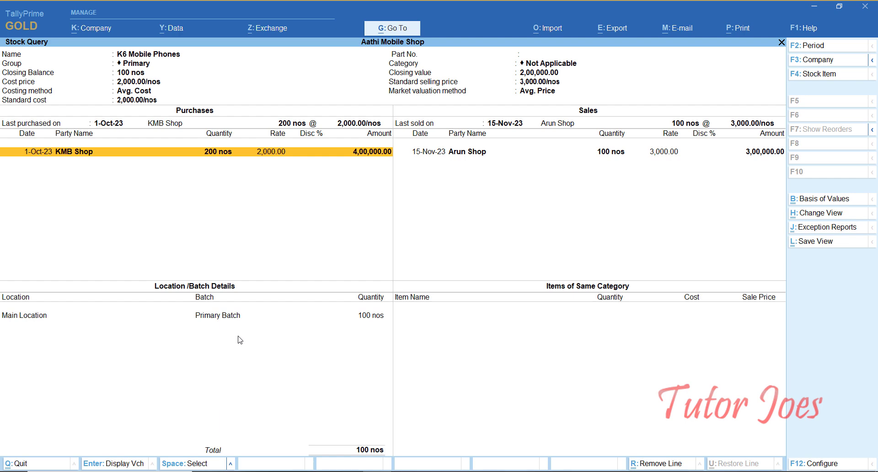
key(Escape)
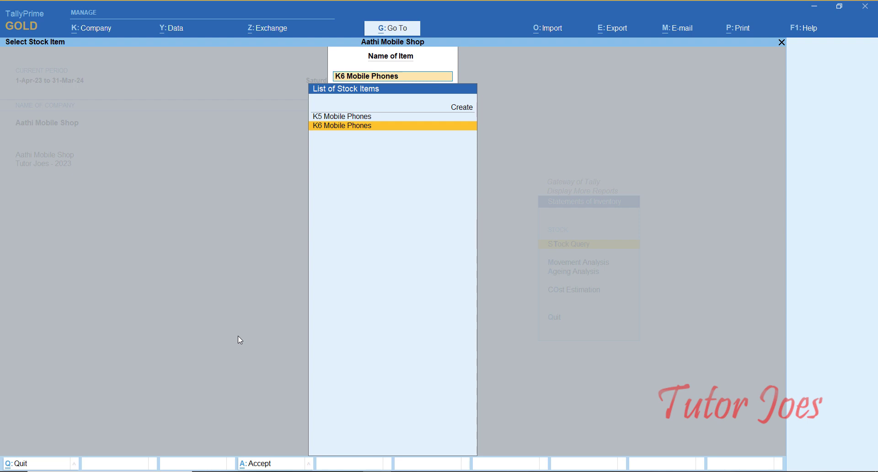
key(Escape)
key(Escape)
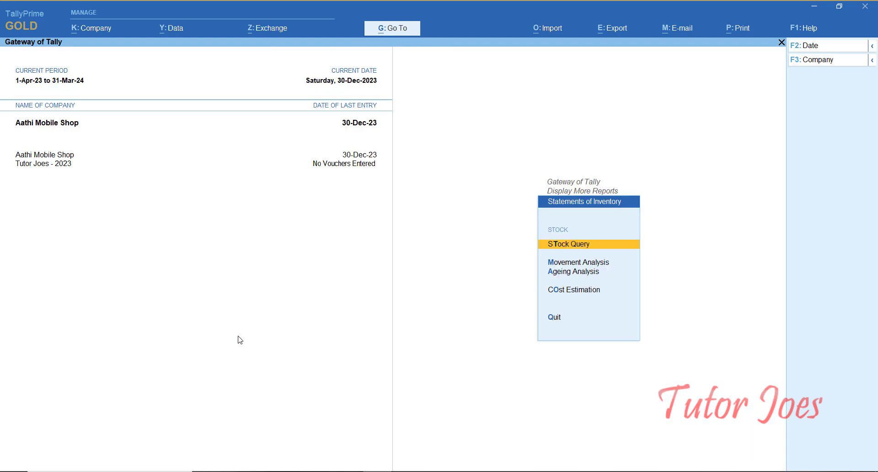
key(Down)
- View the Movement Analysis stock item report for K5 Mobile Phones
key(Return)
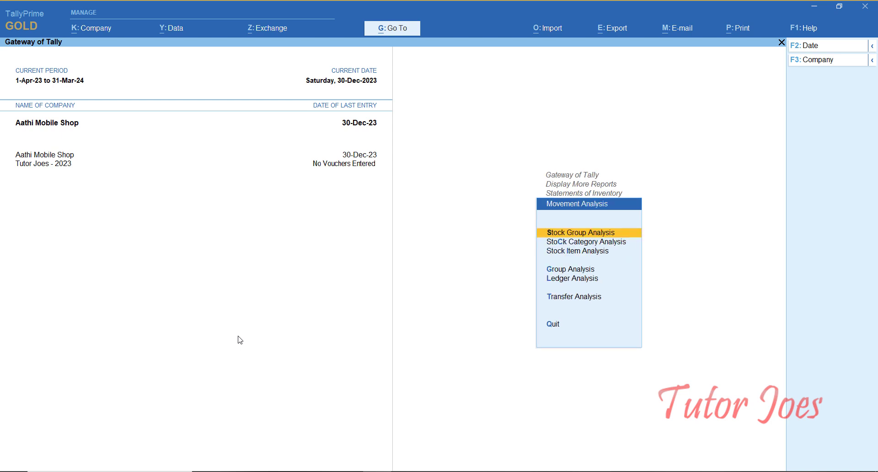
key(Down)
key(Down)
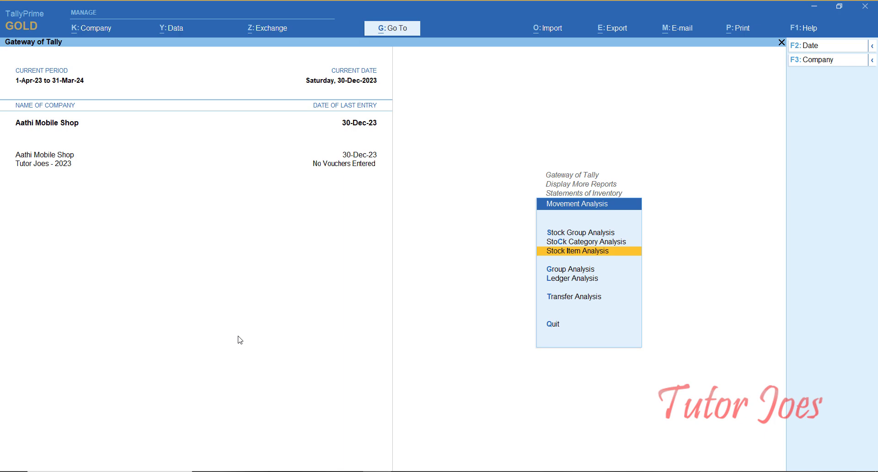
key(Return)
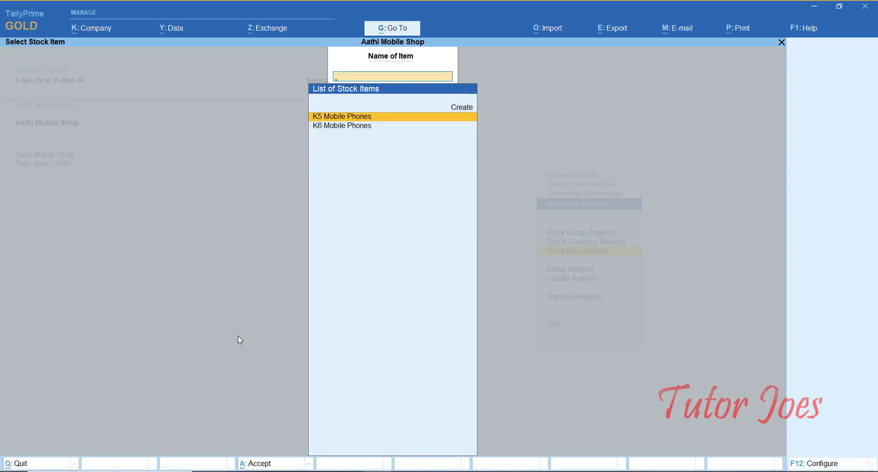
key(Return)
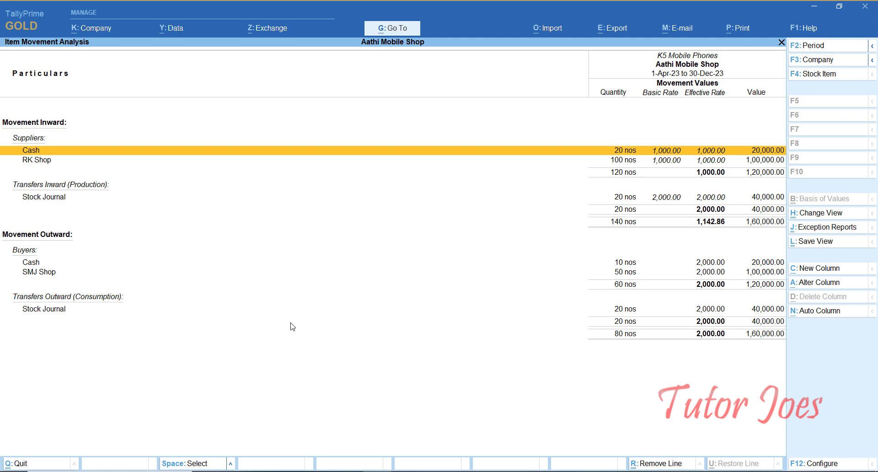
key(Escape)
key(Escape)
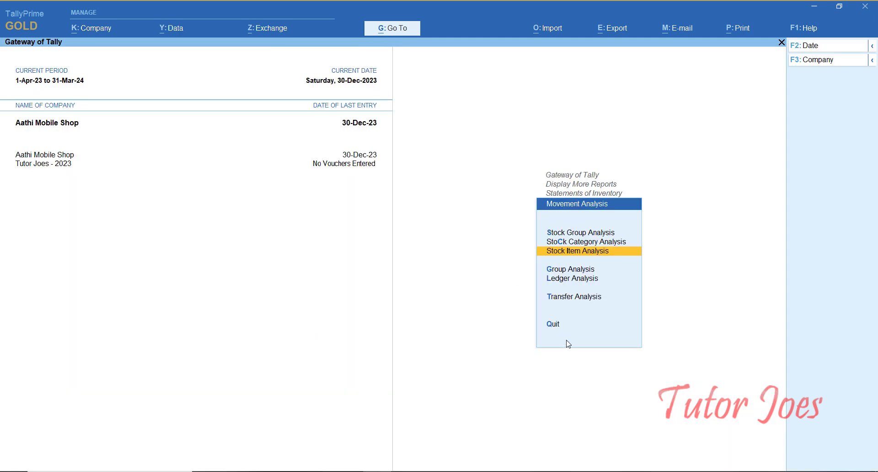
- Check the Stock Journal Transfer Analysis: 20 nos of K5 worth 40,000.00, then return to Display More Reports
key(Down)
key(Down)
key(Down)
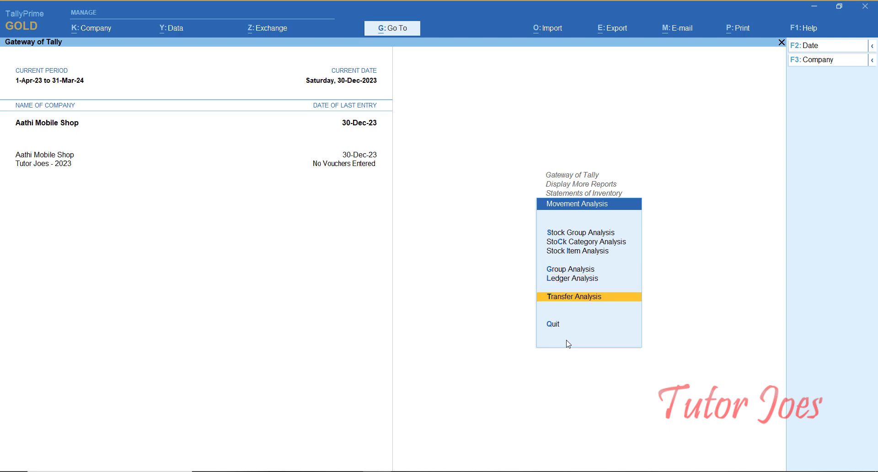
key(Return)
key(Return)
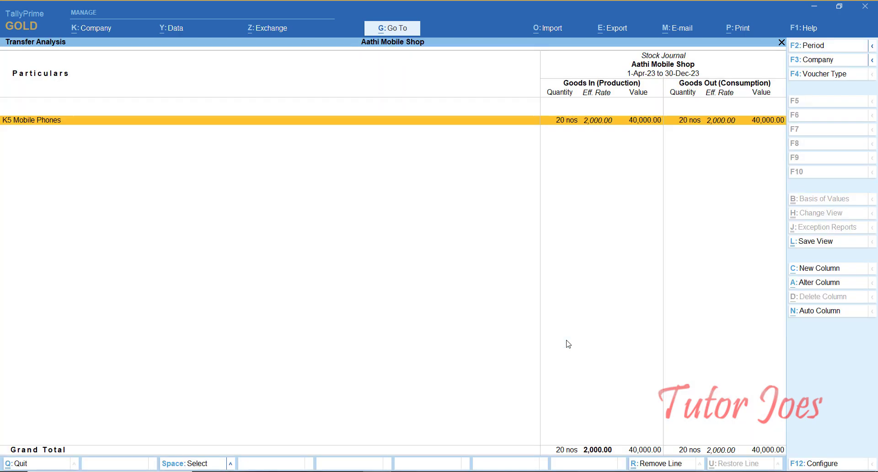
key(Escape)
key(BackSpace)
key(Escape)
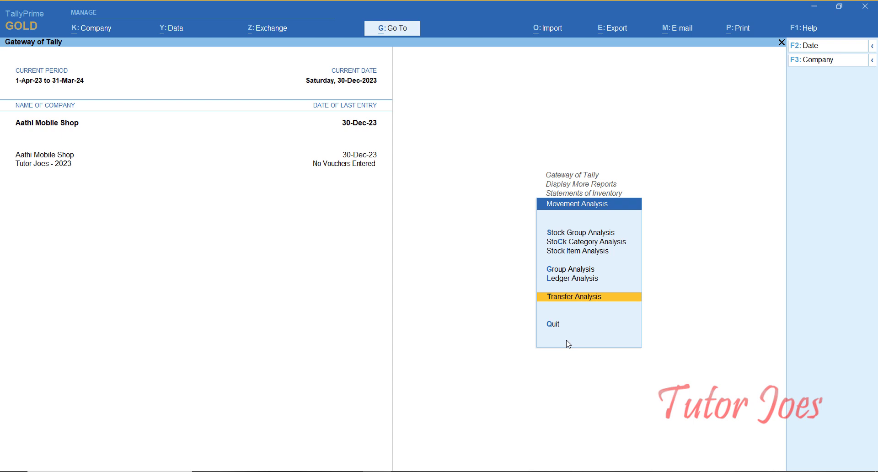
key(Escape)
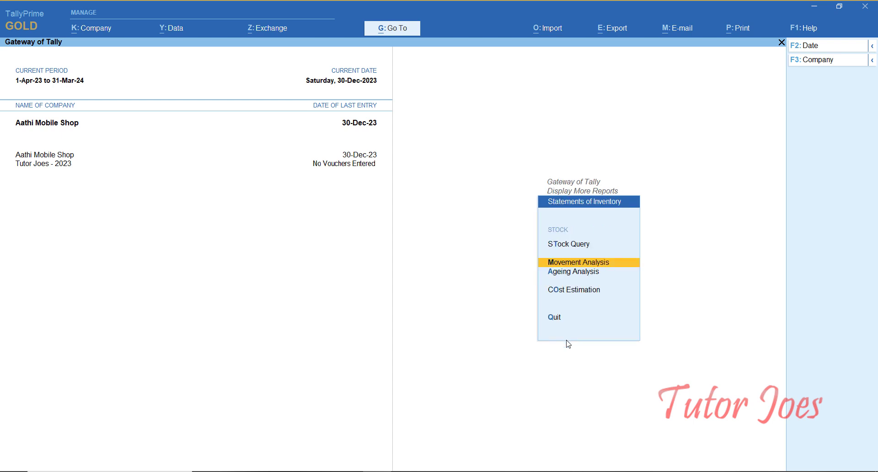
key(Escape)
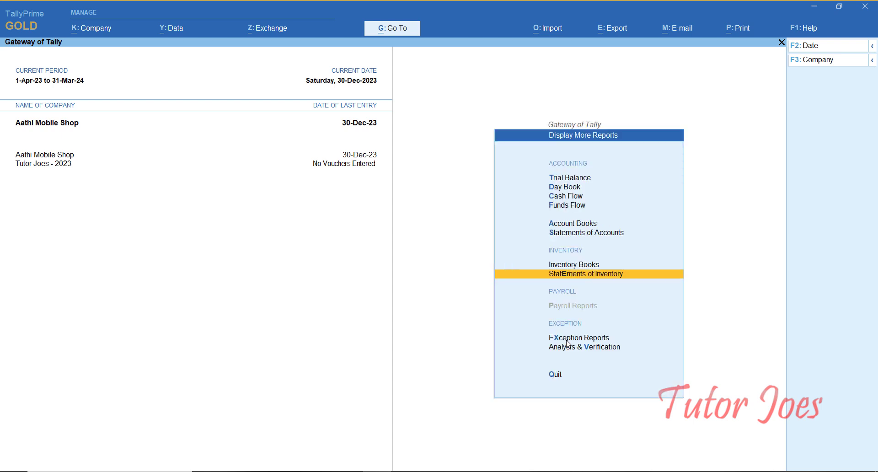